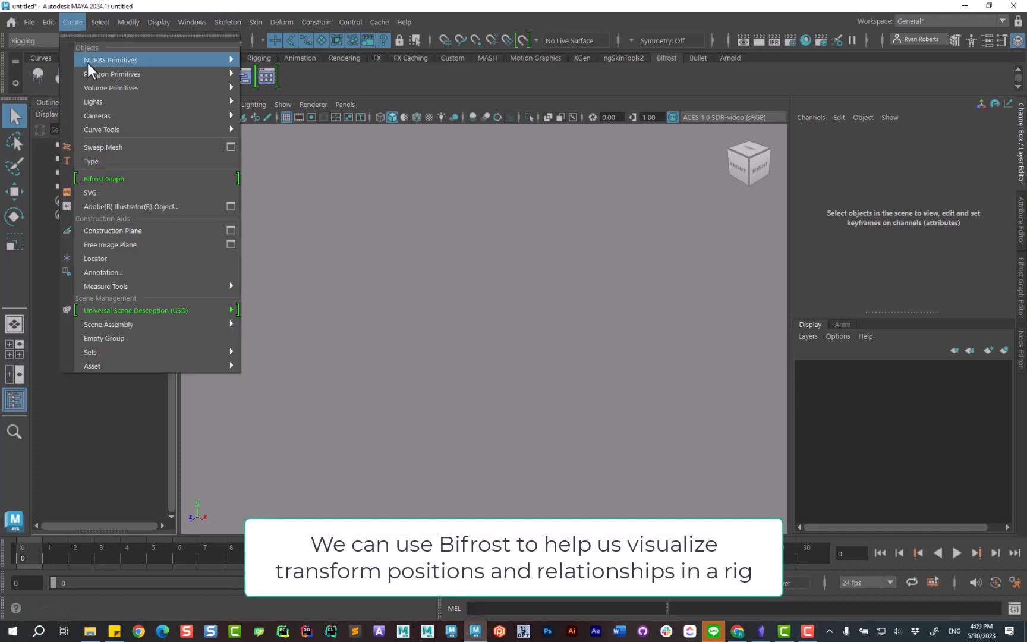
Step: Create a locator at the origin and a new Bifrost graph
left_click(99, 255)
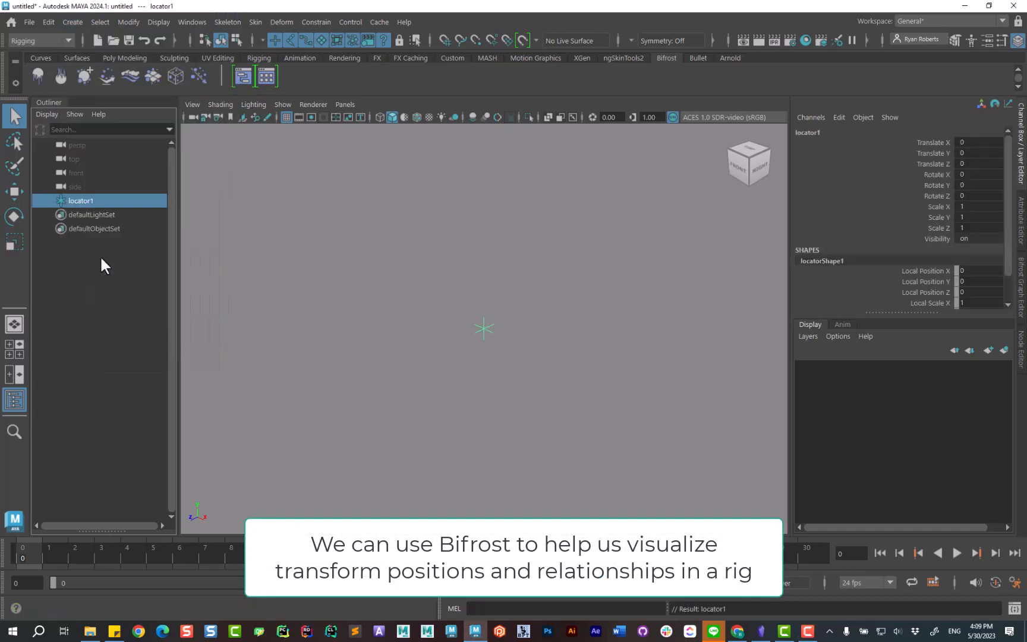
left_click(243, 77)
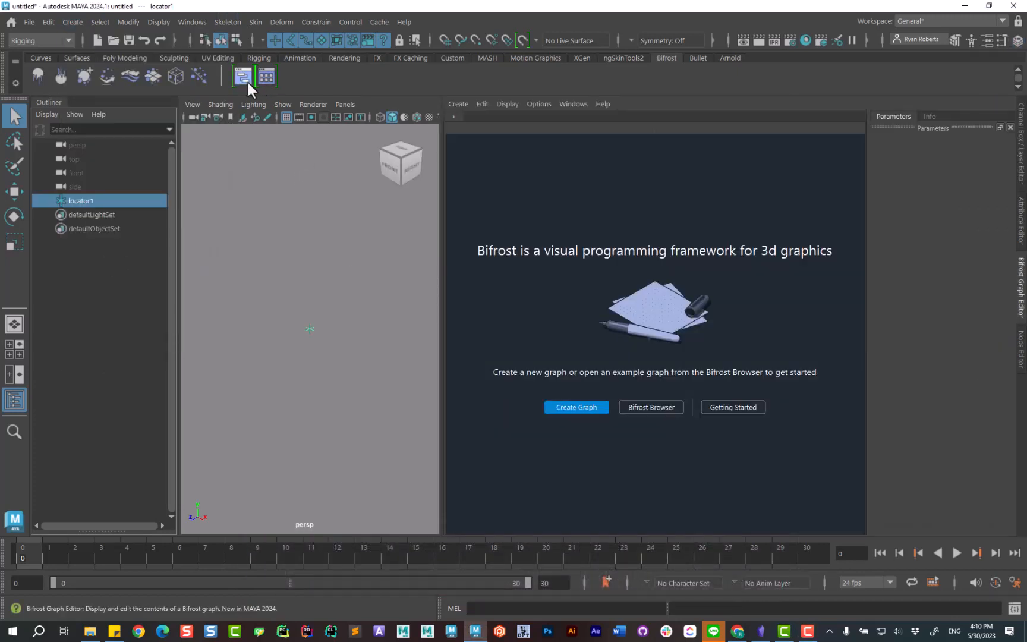
left_click(595, 404)
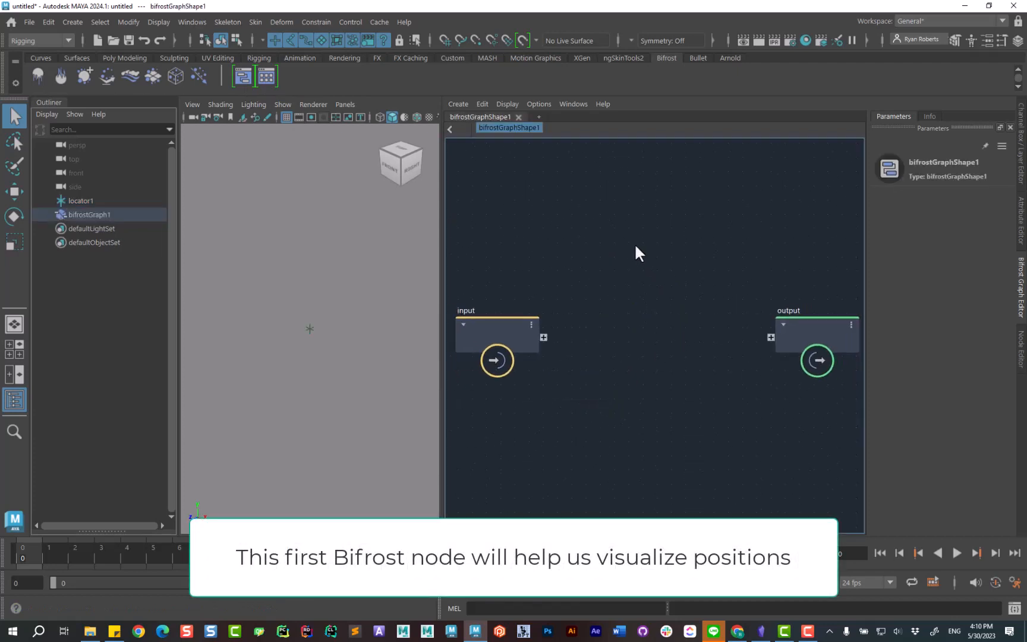
Step: Add a point_scope node to the Bifrost graph and connect its diagnostic_geo to the output node
key("Tab")
type("point")
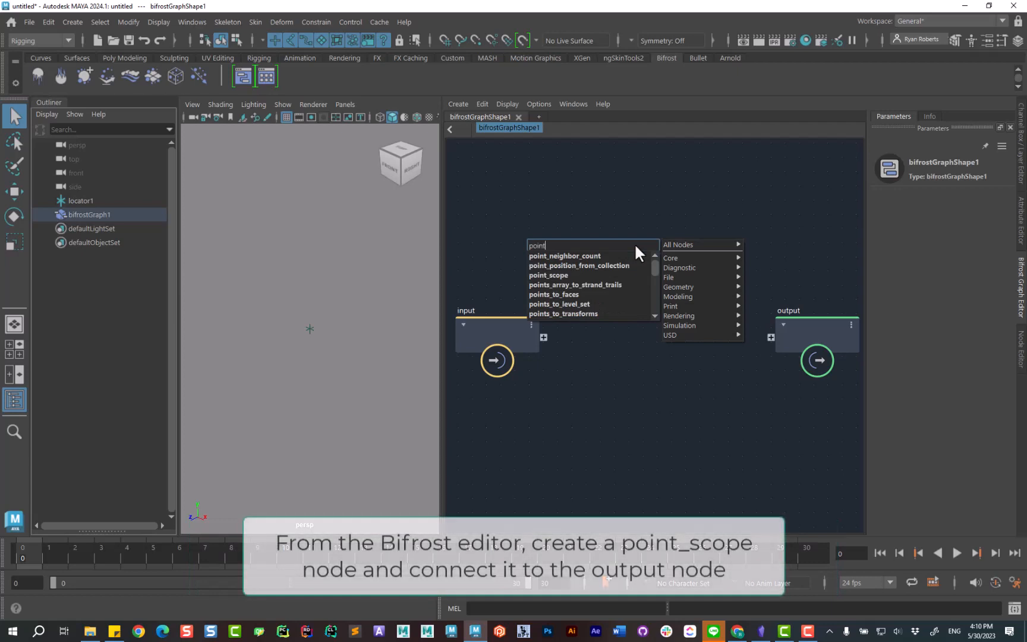
left_click(568, 274)
left_click_drag(657, 272, 771, 337)
left_click_drag(699, 237, 826, 433)
left_click_drag(695, 270, 768, 282)
left_click(599, 246)
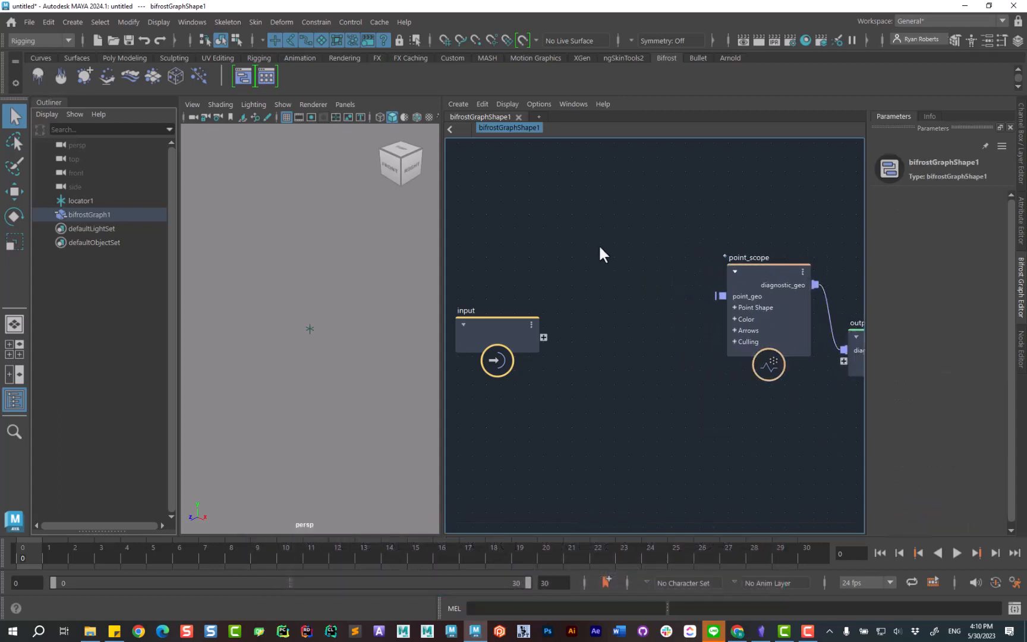
Step: Add a construct_points node, connecting its points to point_scope's point_geo and its point_position to the input node
key("Tab")
type("constru")
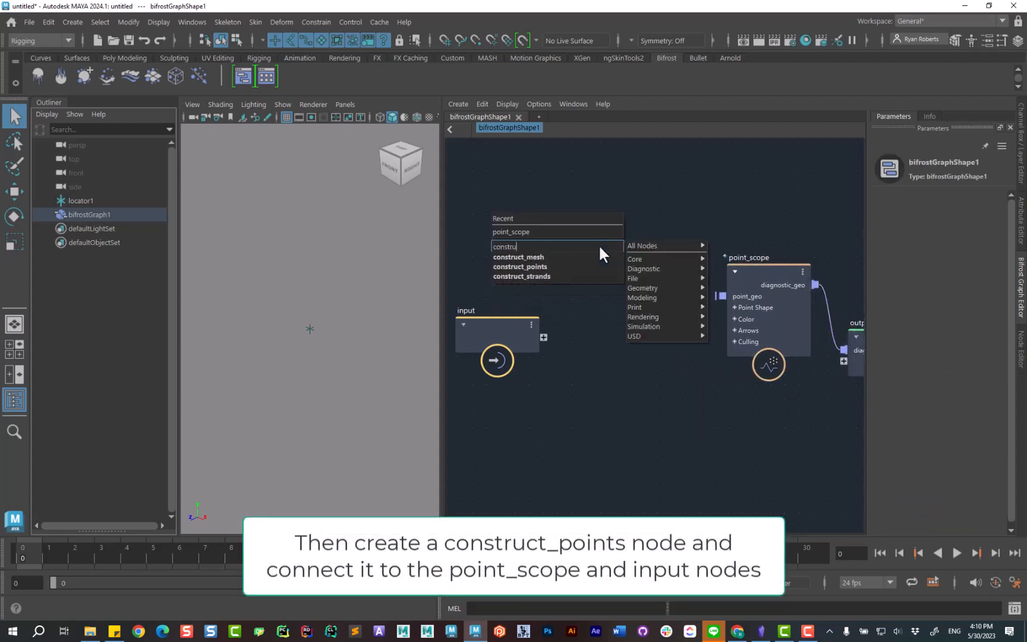
left_click(545, 268)
left_click_drag(623, 270, 720, 296)
left_click_drag(581, 312, 543, 337)
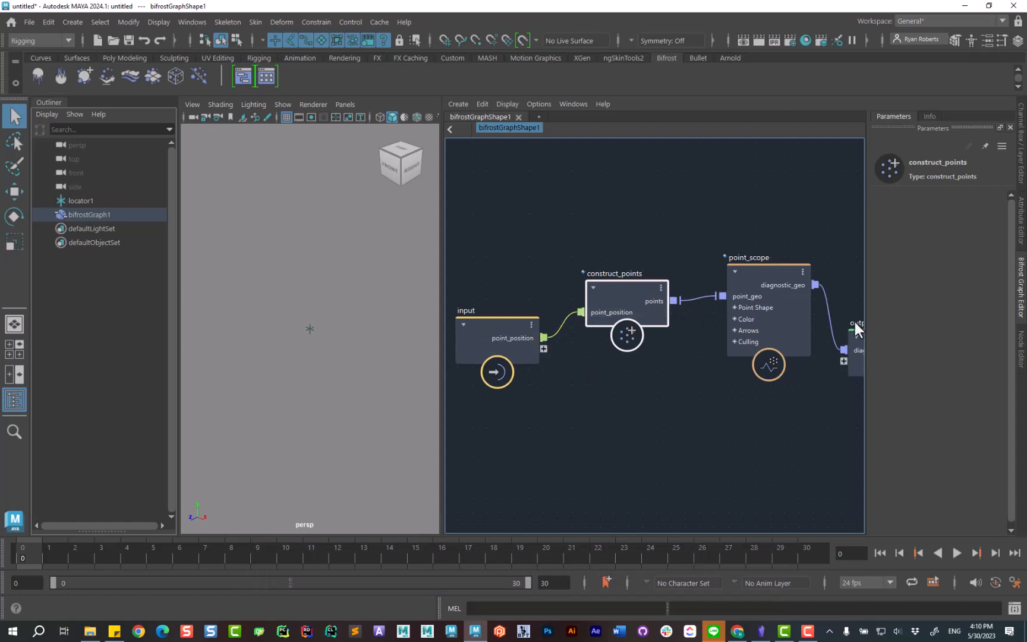
Step: Bring bifrostGraphShape1 and locator1 into the Node Editor graph and remove the locatorShape1 node from it
left_click(1021, 350)
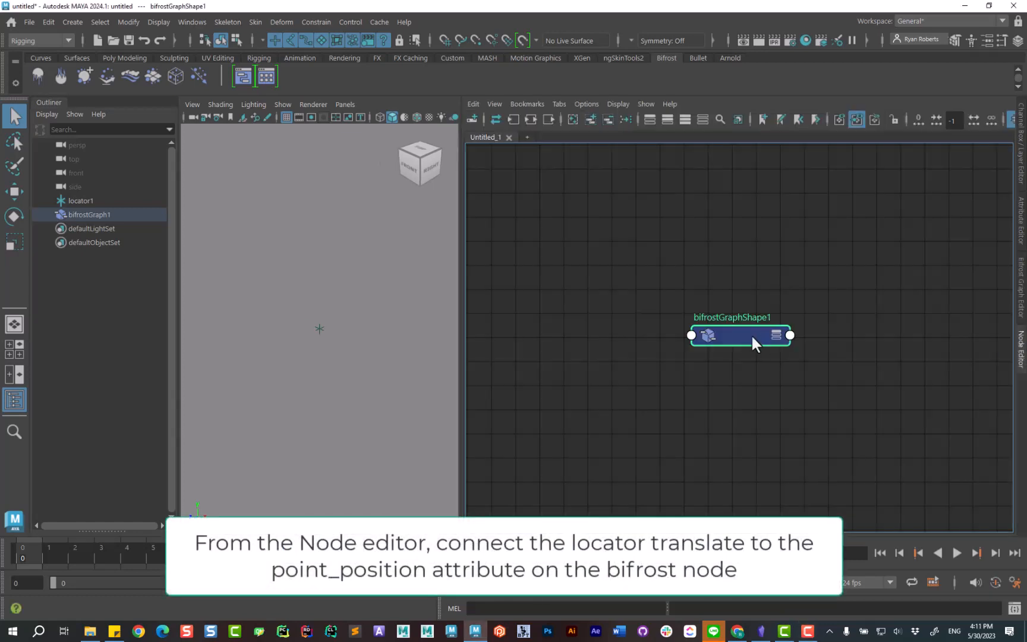
left_click_drag(755, 336, 806, 345)
left_click(80, 201)
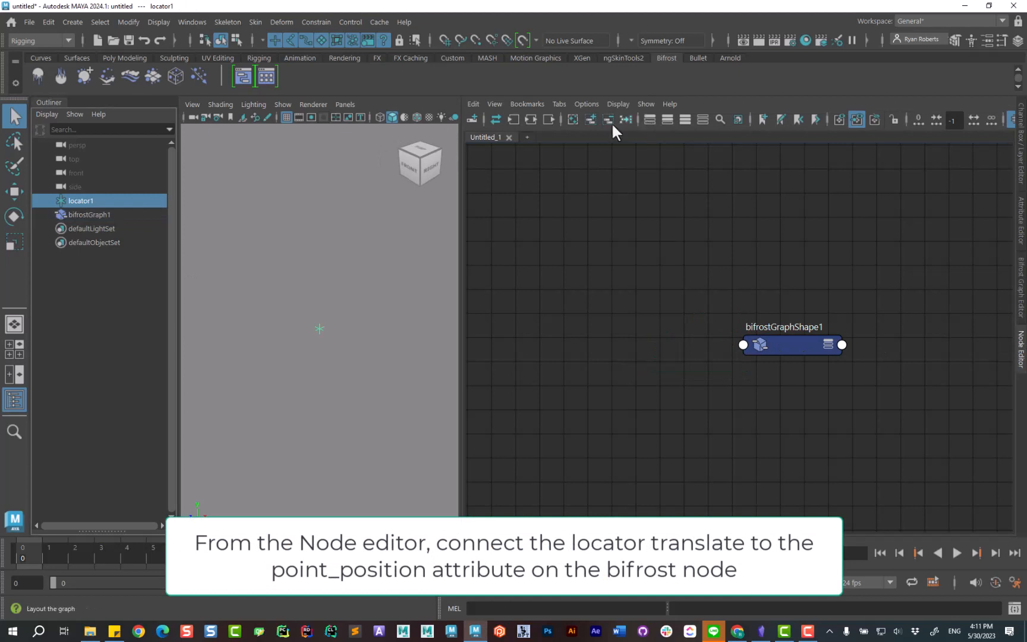
left_click(590, 120)
left_click(624, 389)
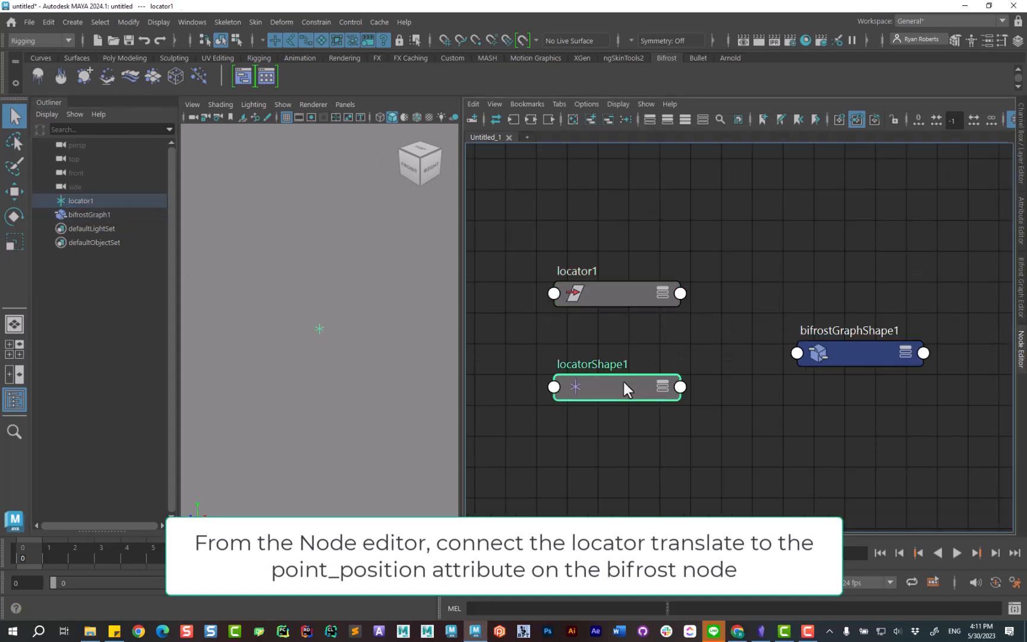
left_click(608, 119)
Step: Connect locator1's Translate to Point Position[0] on bifrostGraphShape1
left_click(906, 354)
left_click(905, 354)
left_click_drag(886, 350, 896, 49)
left_click(816, 445)
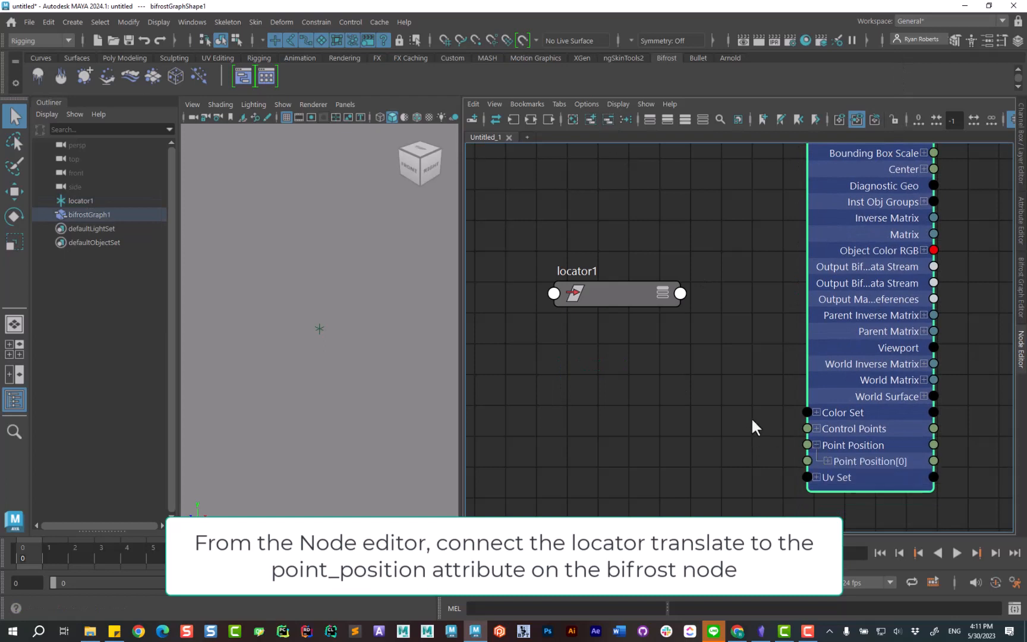
left_click(661, 294)
left_click(681, 299)
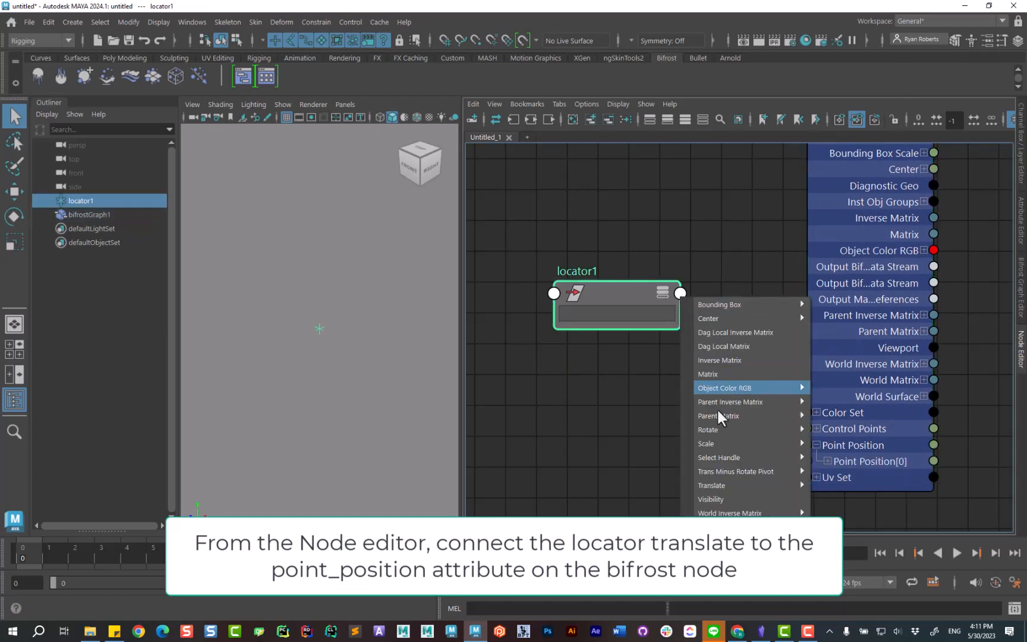
mouse_move(733, 490)
left_click(841, 486)
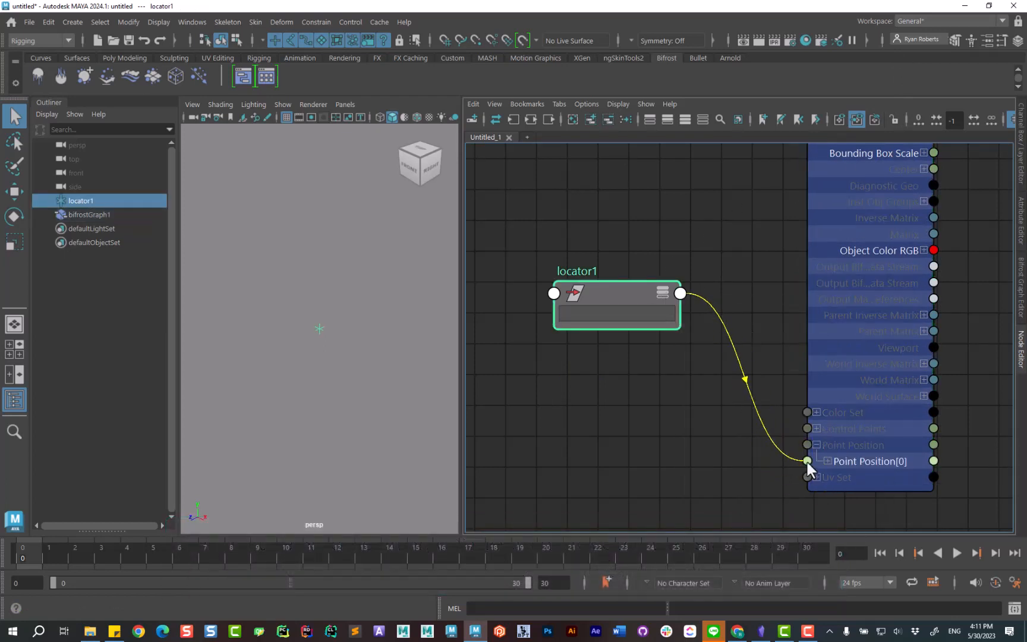
left_click(807, 461)
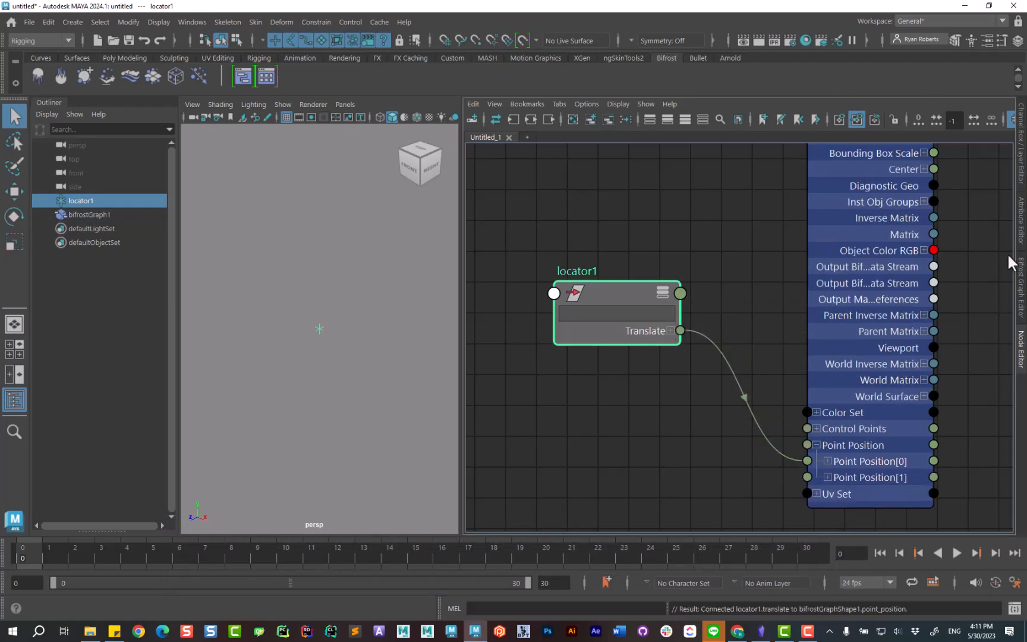
Step: Inspect the center of the locator up close in the enlarged viewport
left_click(1019, 343)
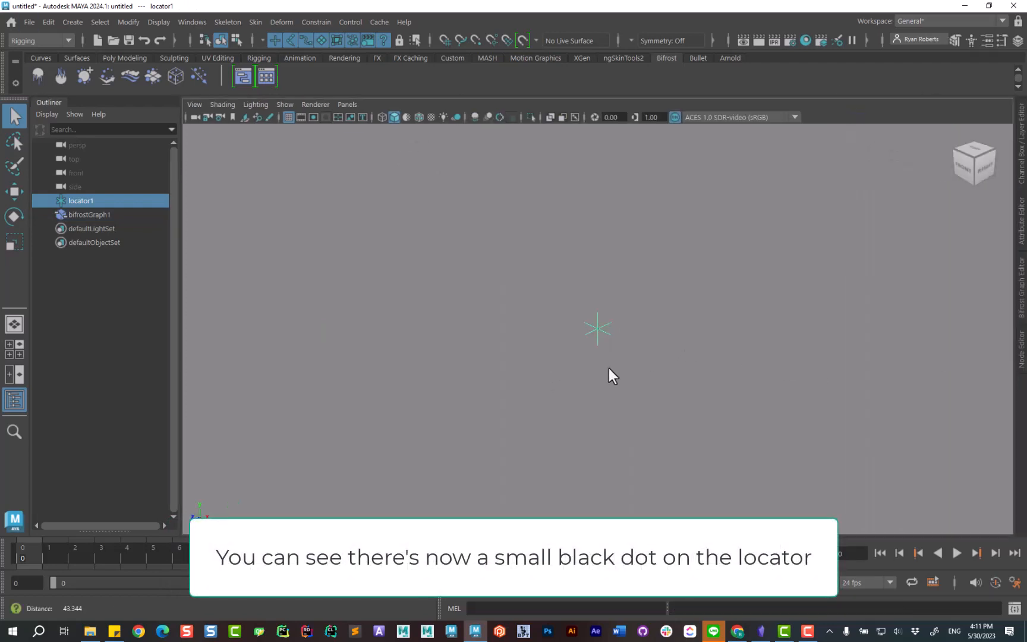
scroll(609, 369, "up", 3)
scroll(782, 388, "up", 3)
scroll(782, 396, "up", 2)
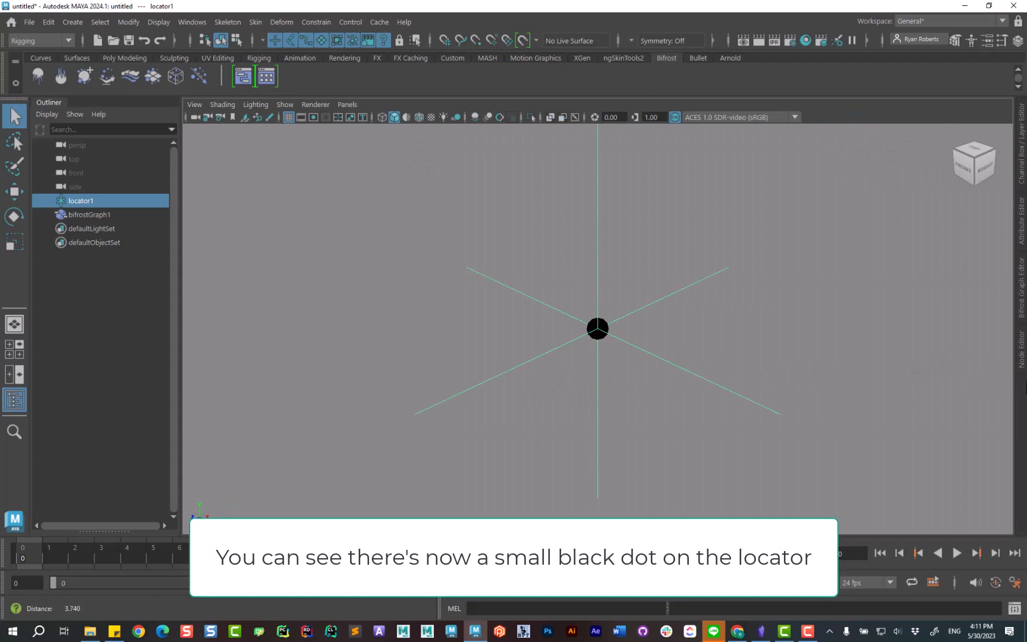
scroll(715, 394, "down", 5)
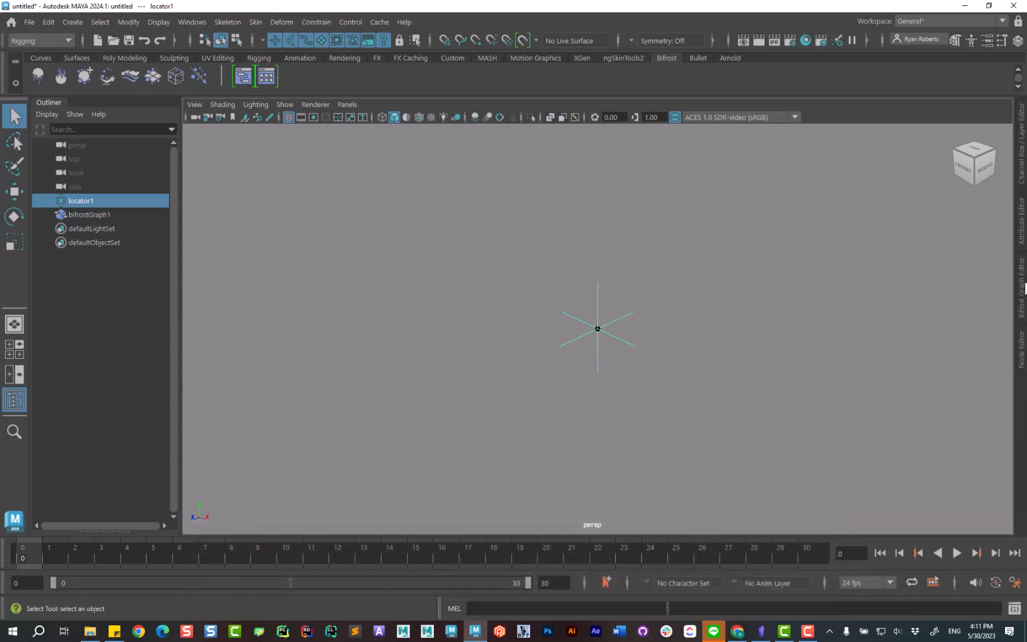
Step: Try a Default Size of 1 on the point_scope node and settle on 0.5
left_click(1021, 286)
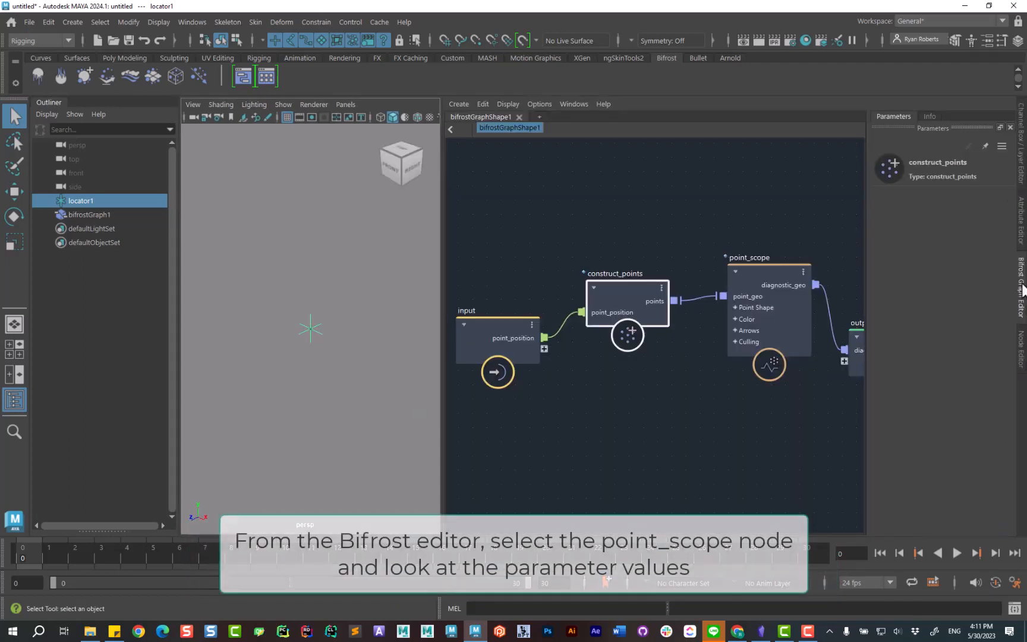
left_click(754, 271)
left_click_drag(867, 244, 832, 250)
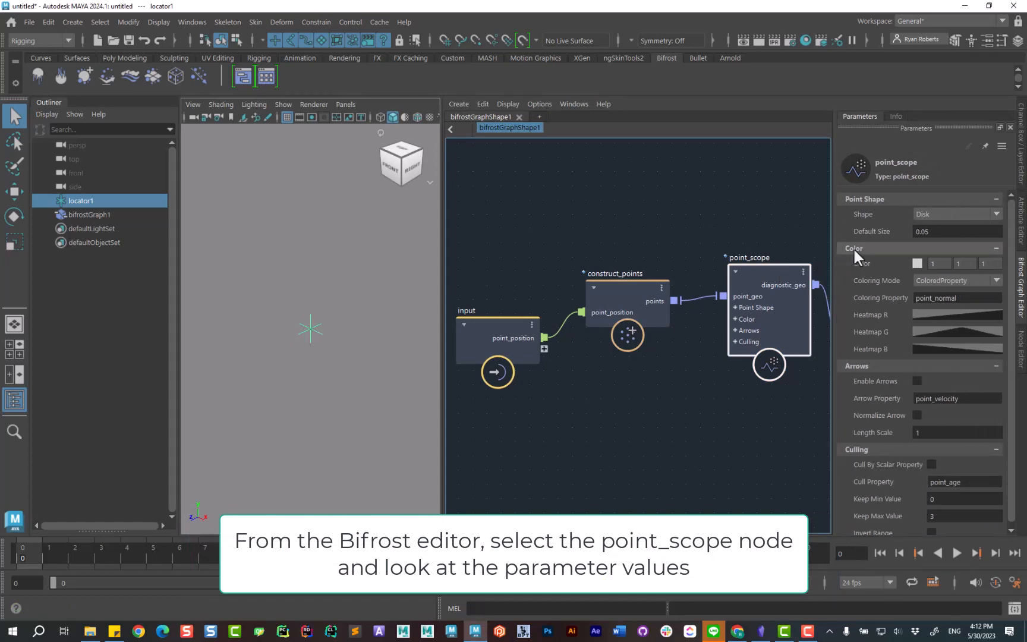
mouse_move(937, 231)
left_mouse_down("ctrl")
mouse_move(972, 233)
mouse_move(950, 233)
left_mouse_up("ctrl")
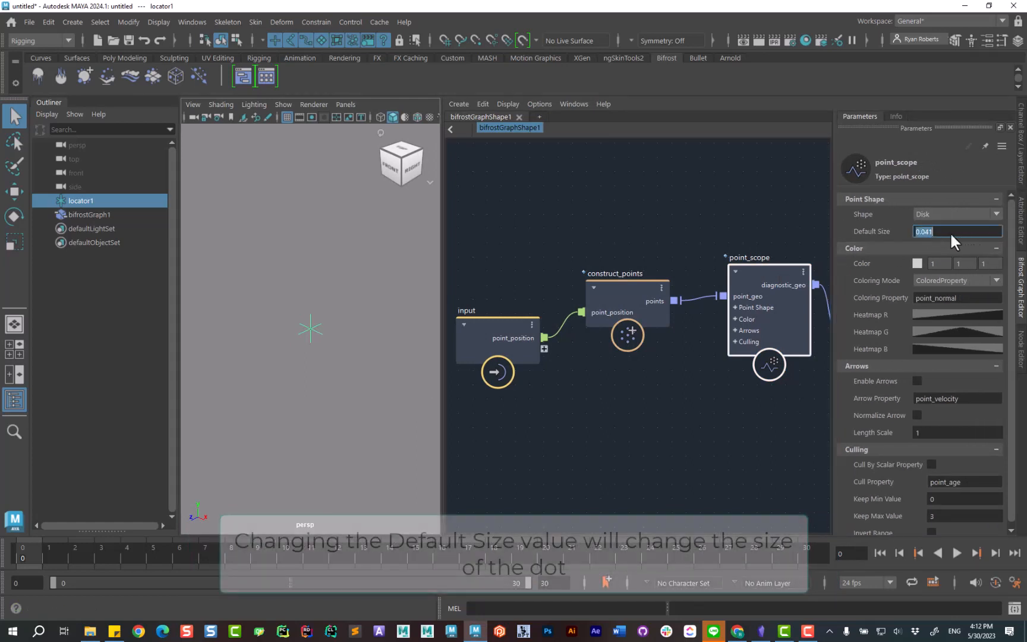
type("1")
key("Return")
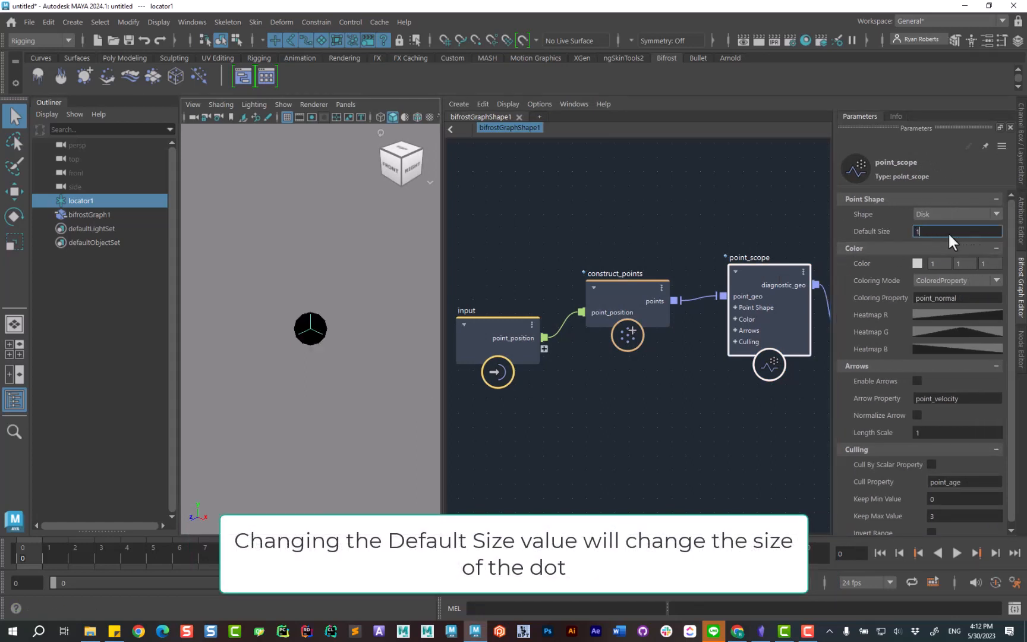
type(".5")
key("Return")
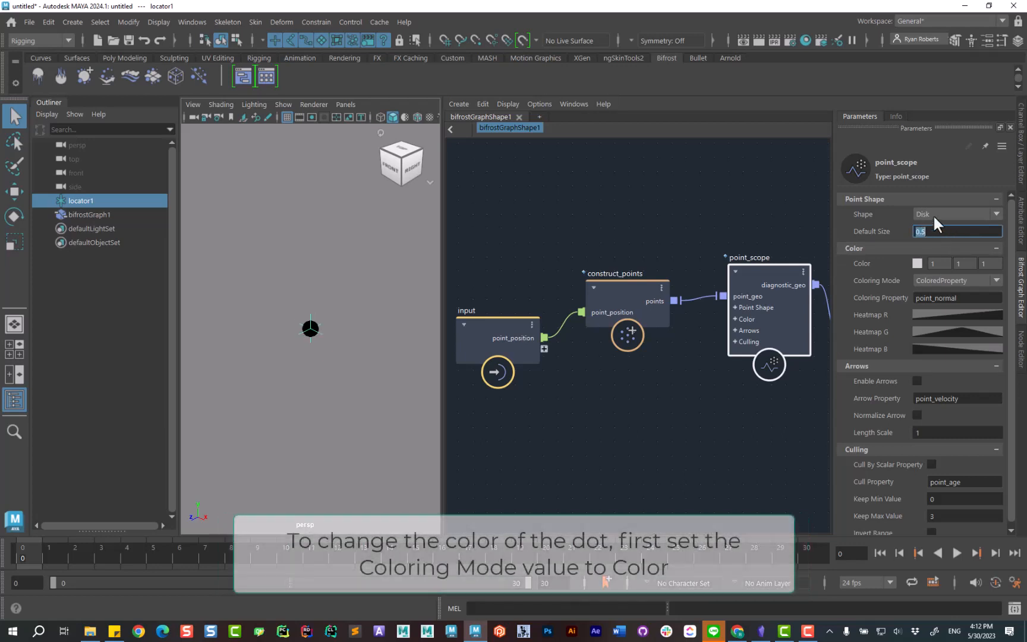
Step: Set point_scope's Coloring Mode to Color and also connect locator1's Translate to Point Position[1] on the Bifrost shape
left_click(945, 279)
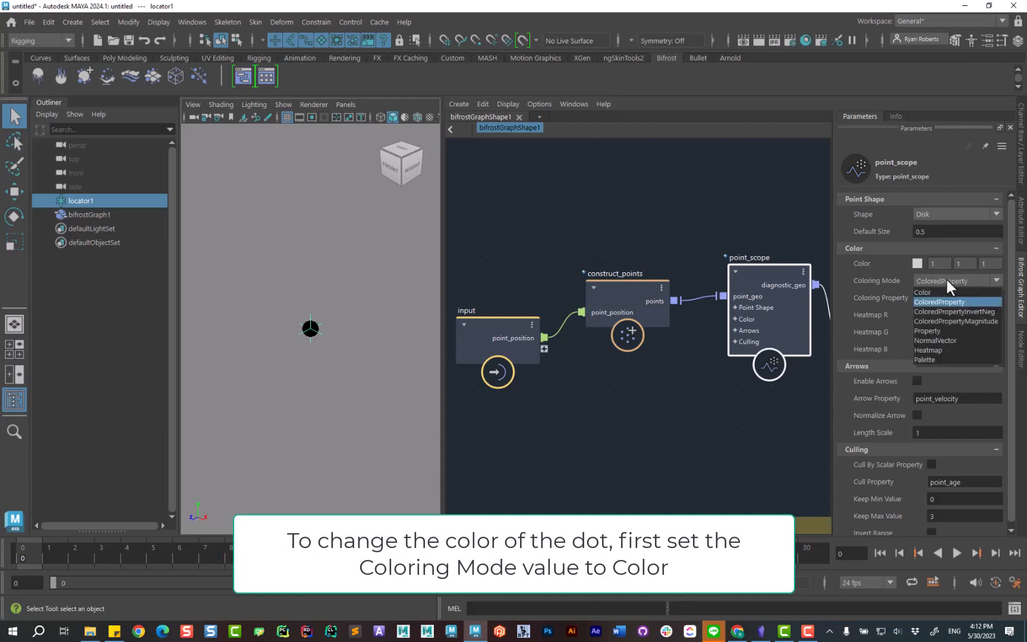
left_click(937, 291)
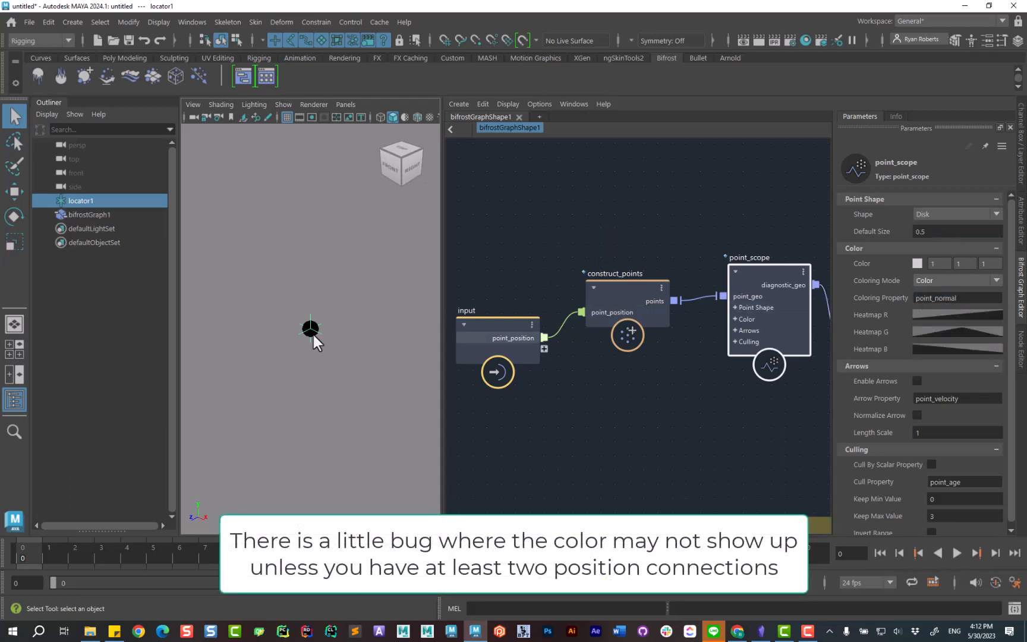
left_click(1021, 350)
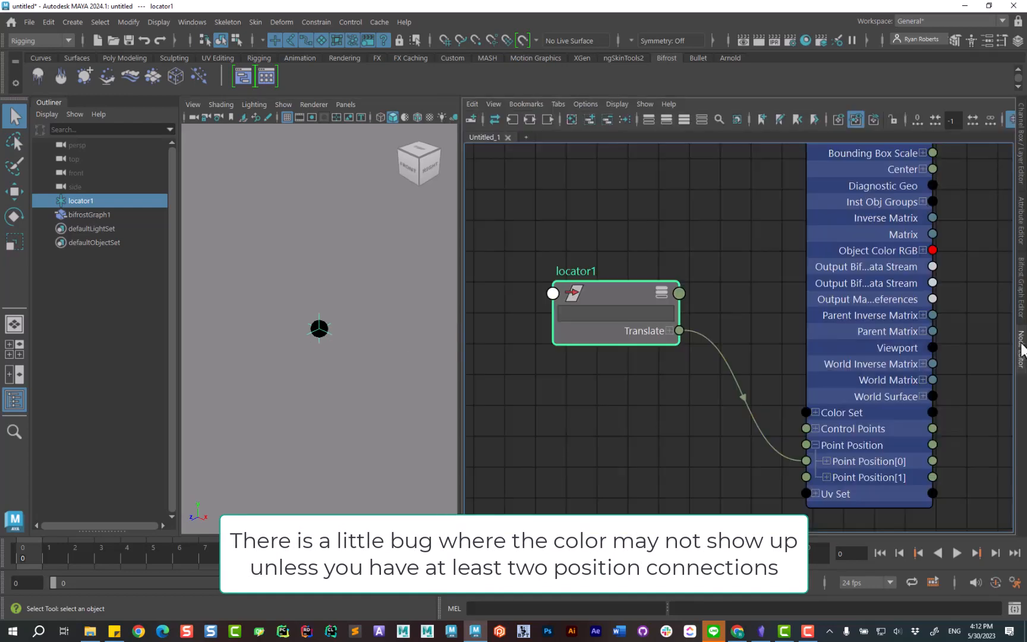
left_click_drag(680, 331, 806, 476)
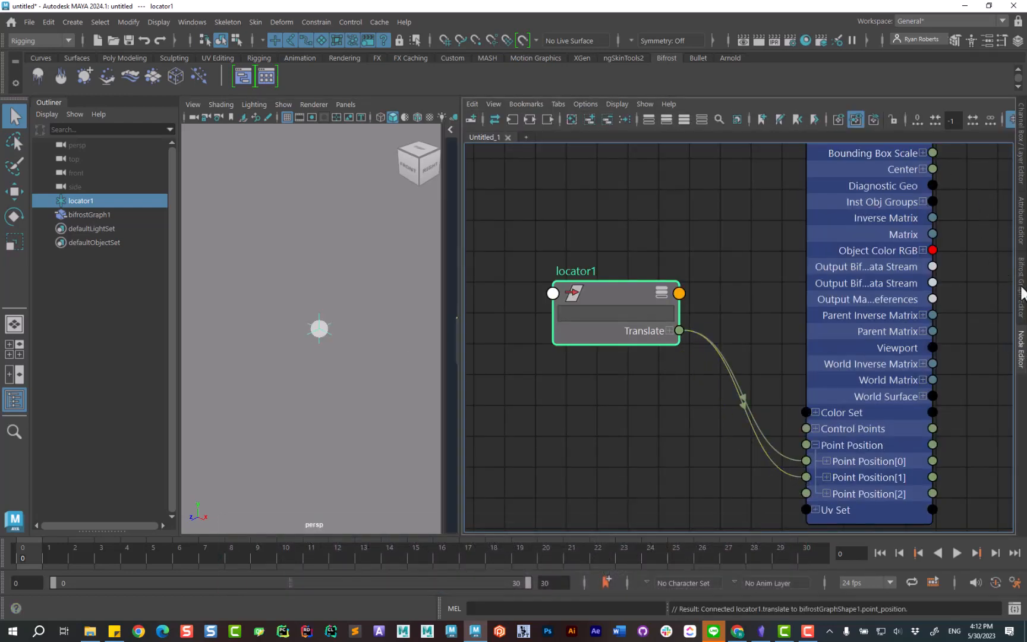
Step: Make the point_scope color yellow by setting its blue component to 0
left_click(1020, 291)
left_click(990, 264)
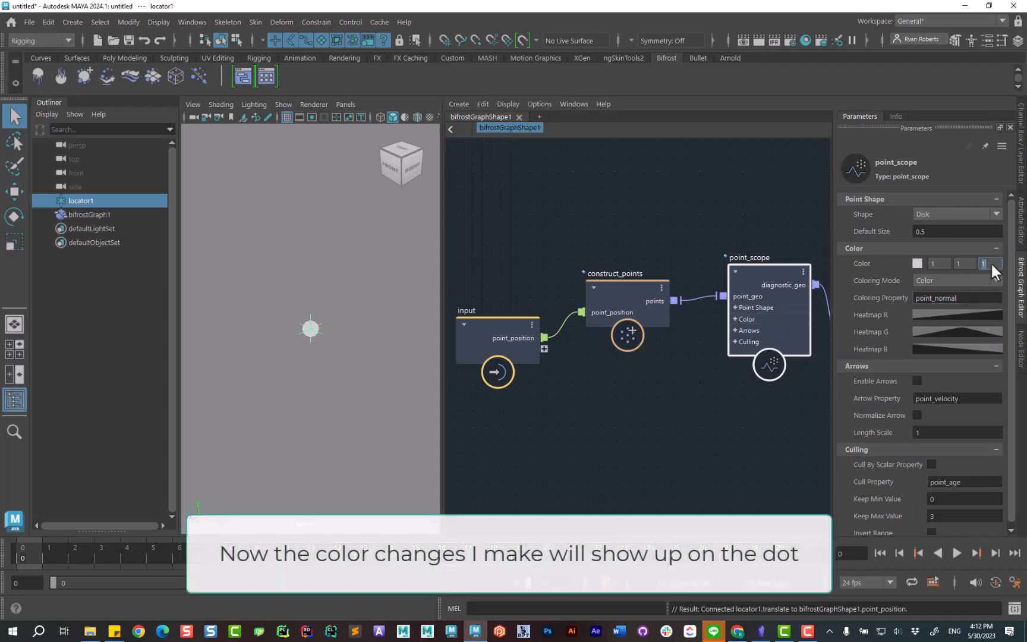
type("0")
key("Return")
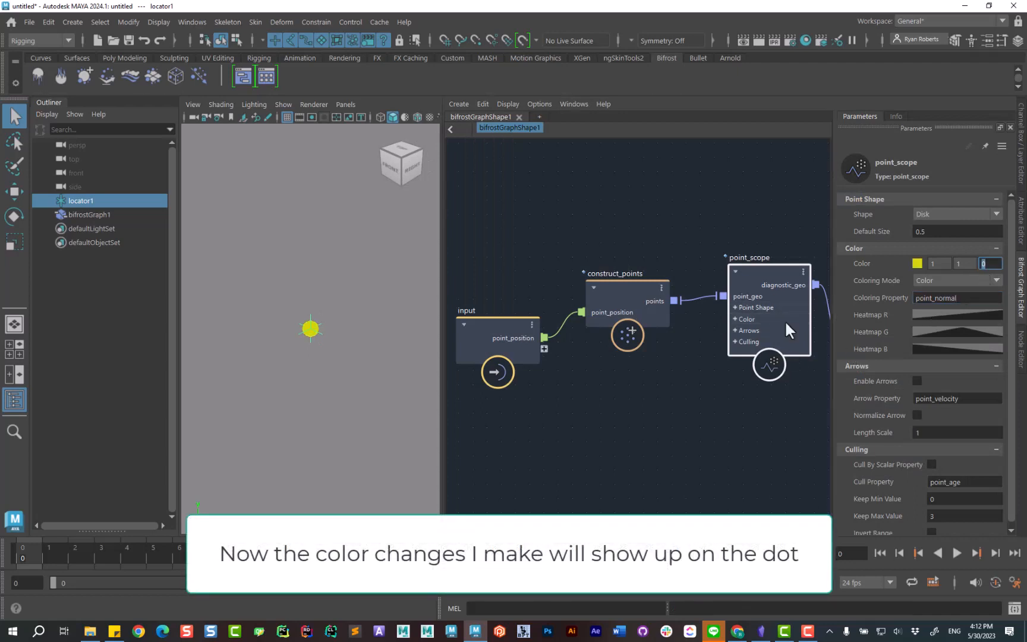
Step: Close the Bifrost graph view and move the locator freely away from the origin in the viewport
scroll(394, 419, "up", 3)
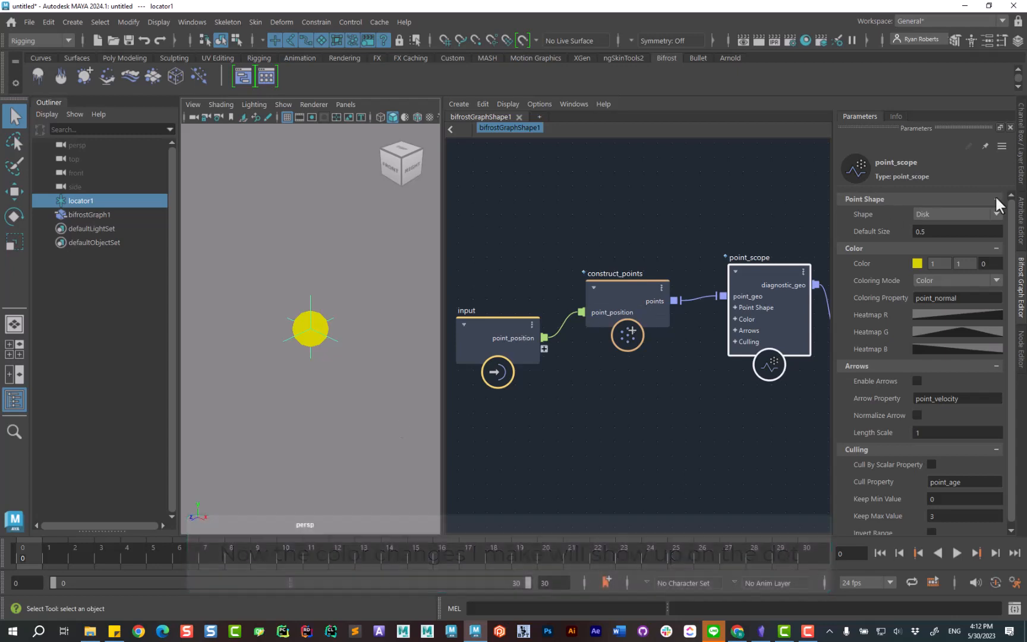
left_click(1022, 285)
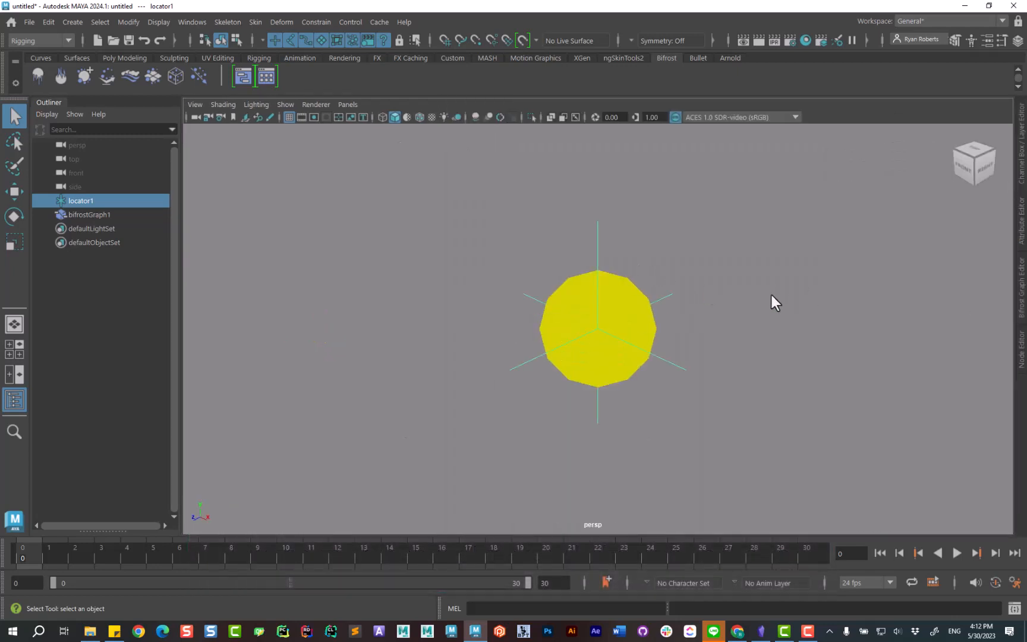
scroll(771, 294, "down", 3)
key("w")
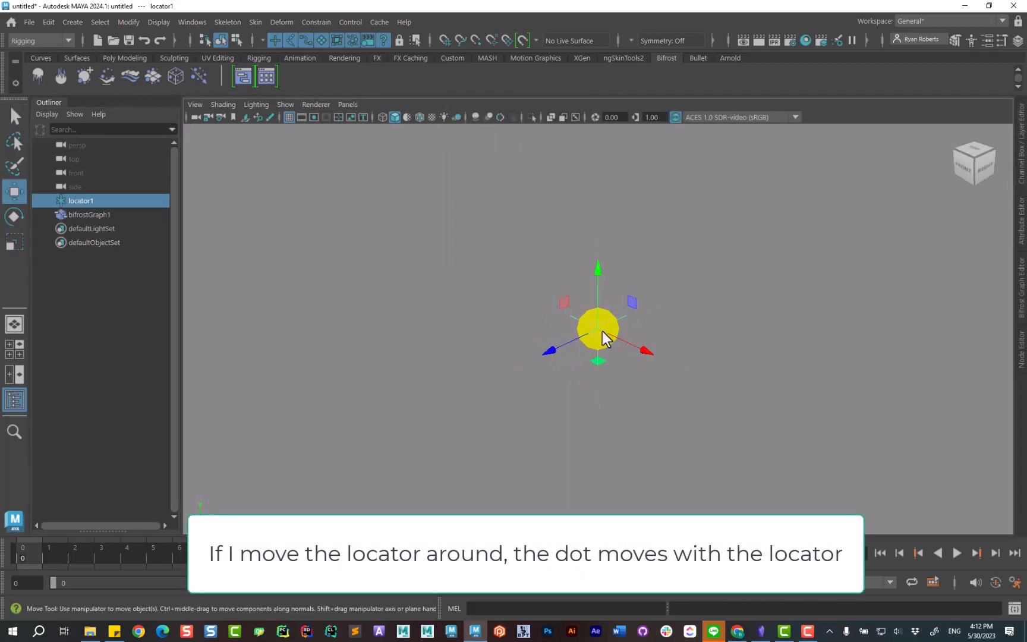
left_click_drag(599, 328, 499, 332)
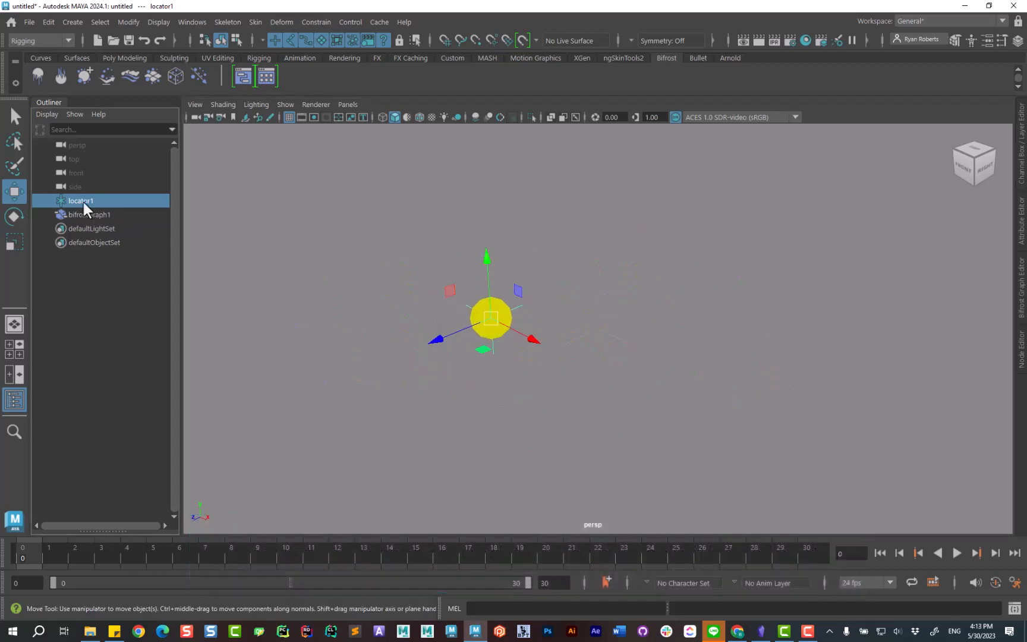
Step: Group the locator, test moving the group in the viewport, and undo the group's move
key("ctrl+g")
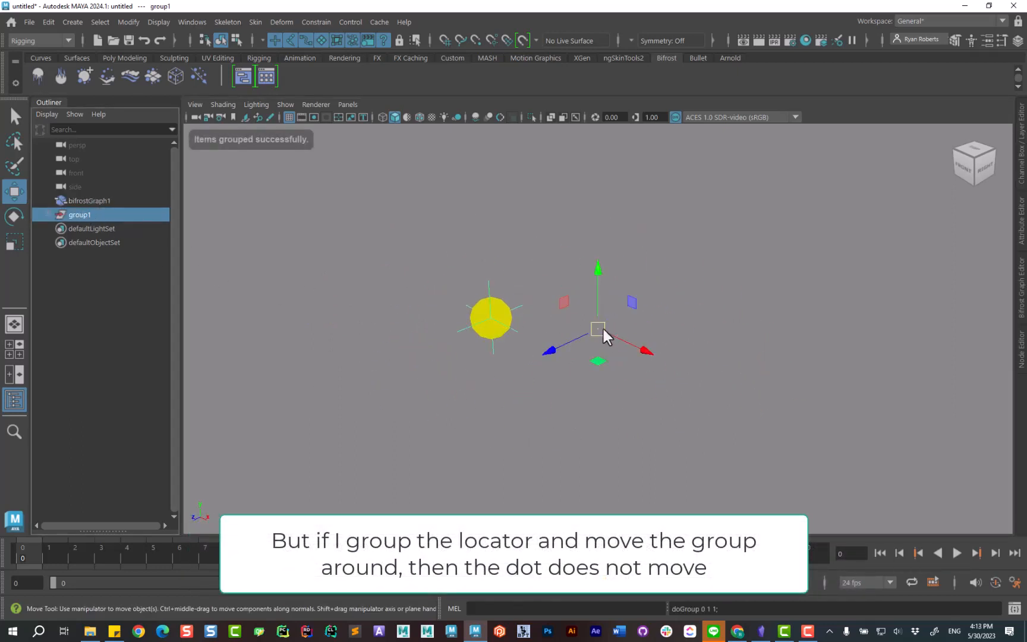
left_click_drag(603, 335, 587, 285)
key("ctrl+z")
key("ctrl+z")
key("ctrl+z")
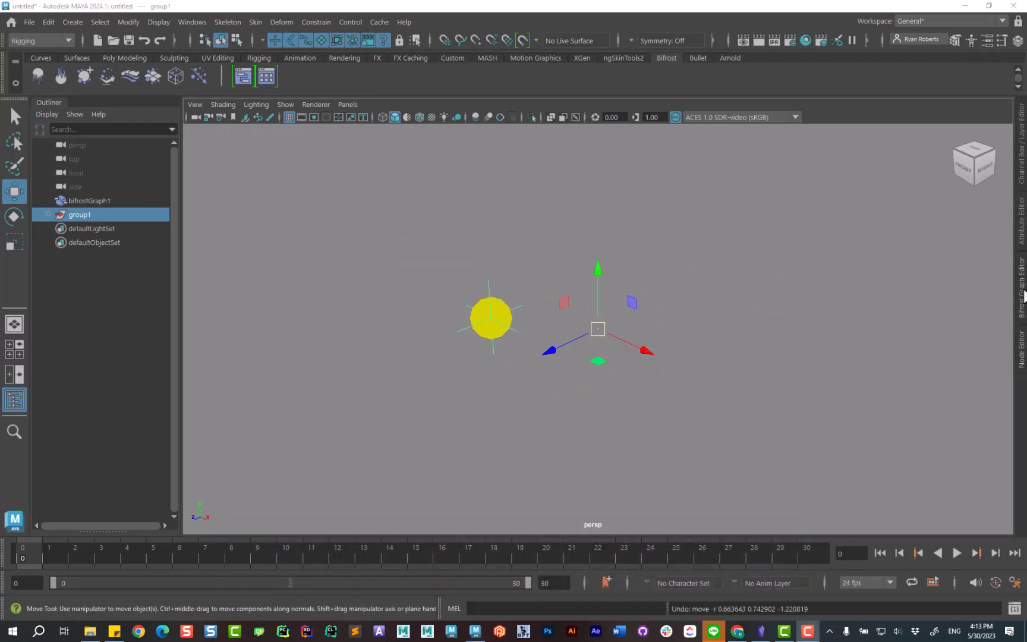
Step: In the Bifrost graph, shift construct_points and point_scope away from the input node and add a matrix_to_SRT node in the gap
left_click(1019, 294)
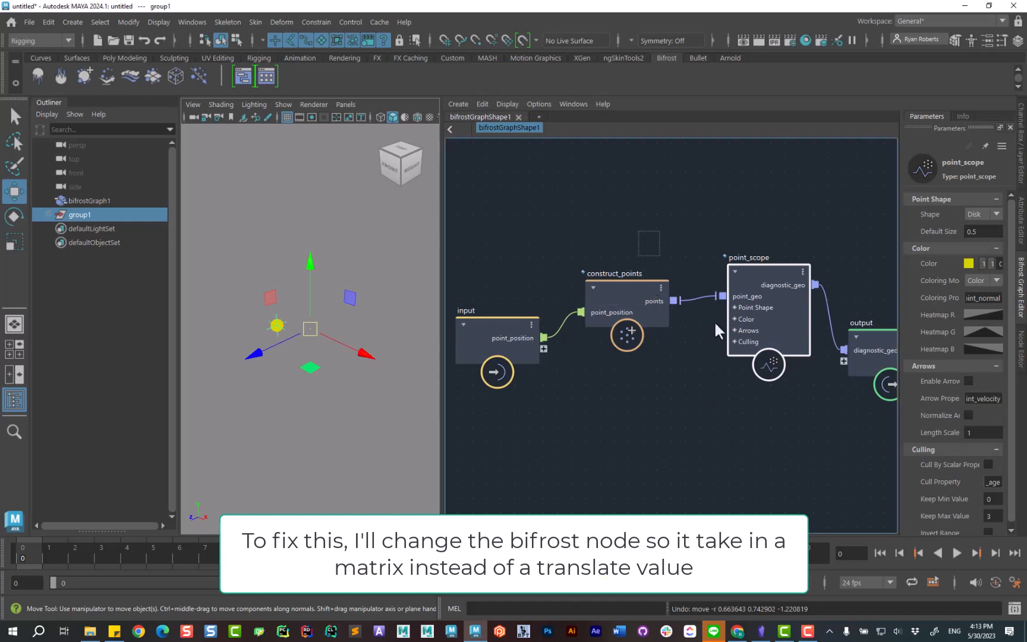
left_click(623, 308)
left_click_drag(623, 306, 736, 304)
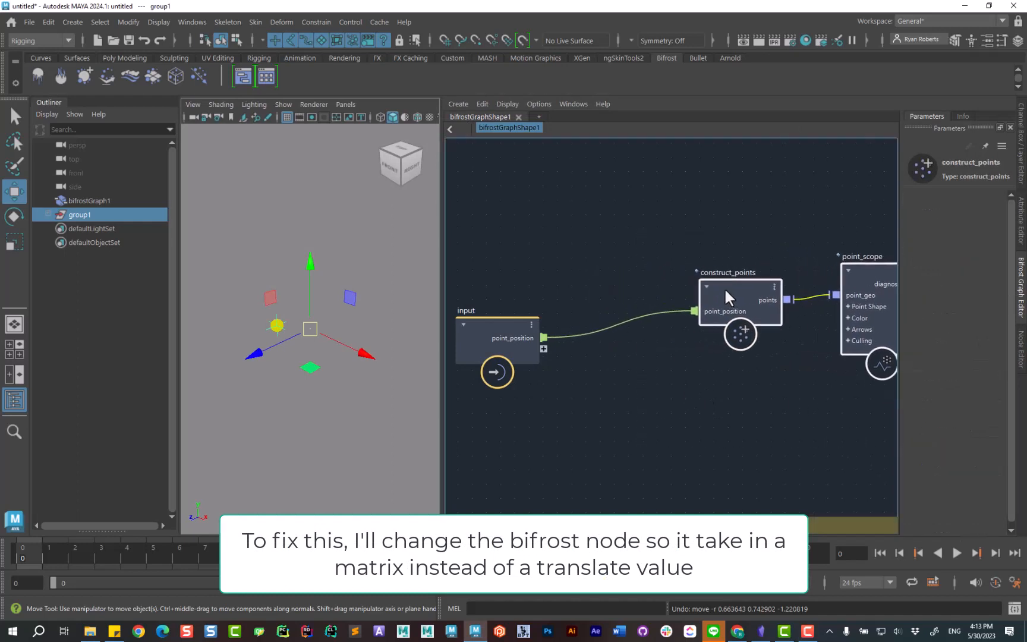
left_click(570, 240)
key("Tab")
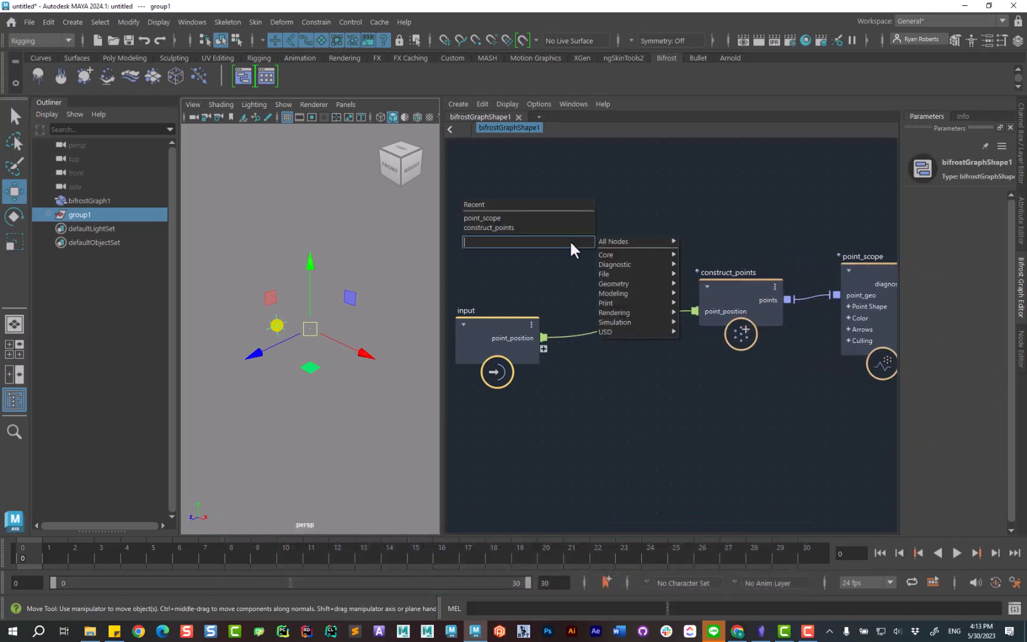
type("matr")
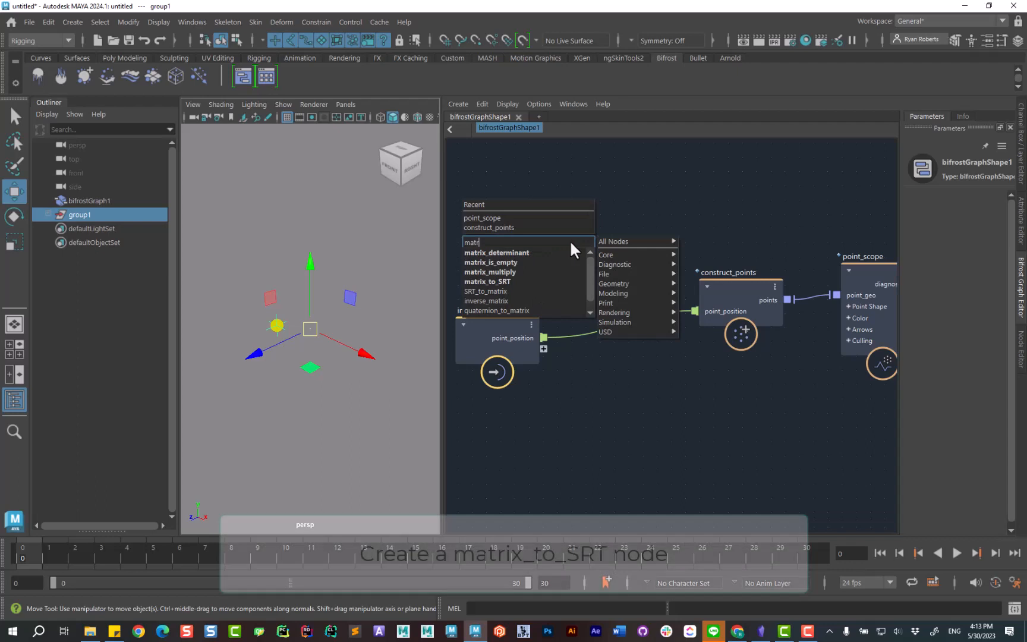
left_click(526, 279)
left_click_drag(601, 273, 612, 240)
Step: Set the value type of matrix_to_SRT's transform port to an array of 4x4 matrices
right_click(604, 284)
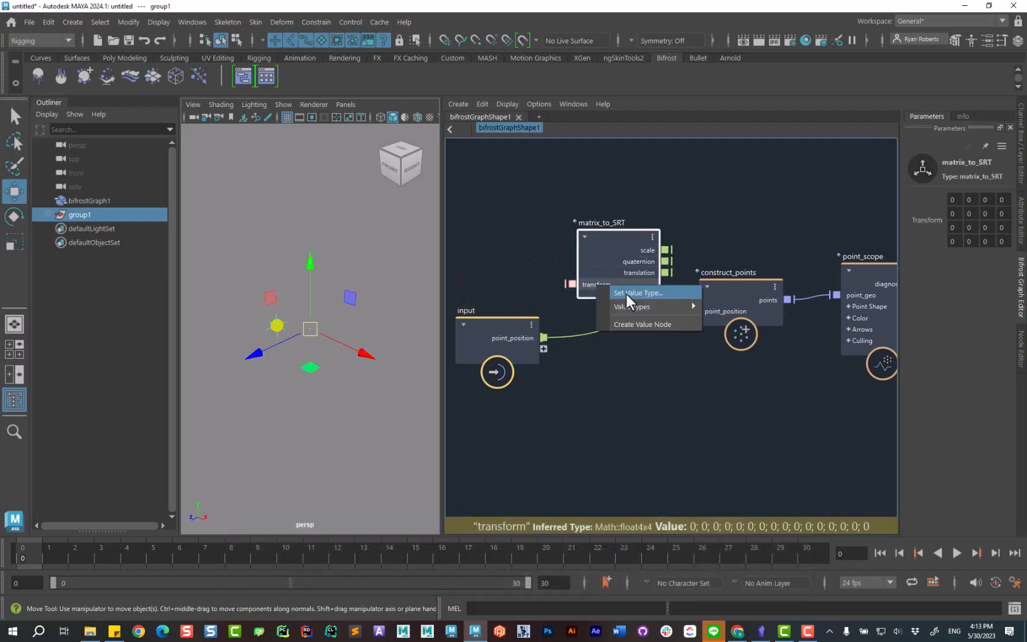
left_click(625, 292)
left_click(502, 233)
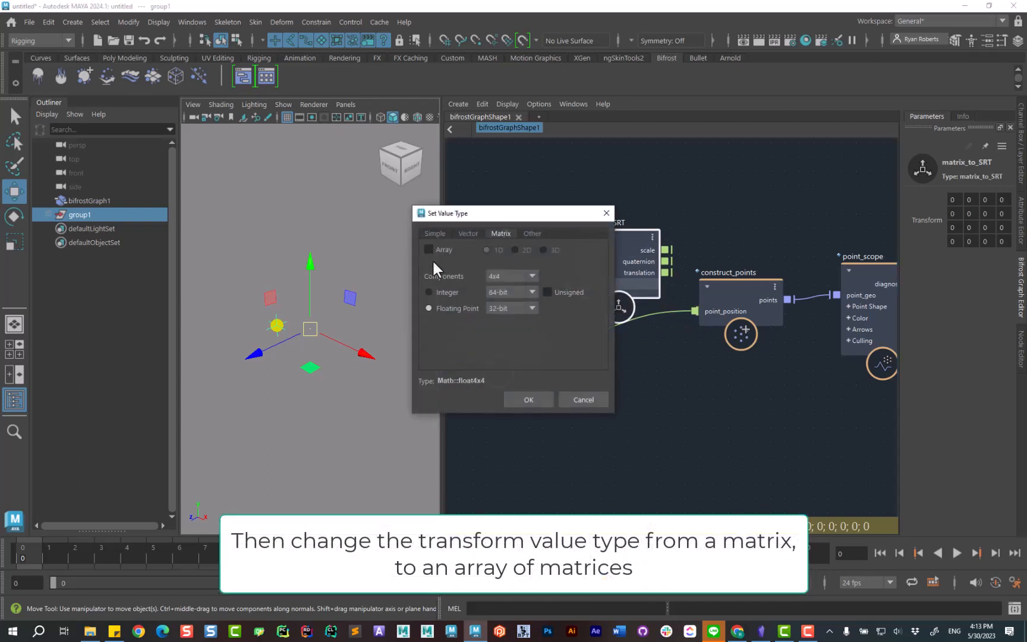
left_click(436, 250)
left_click(532, 397)
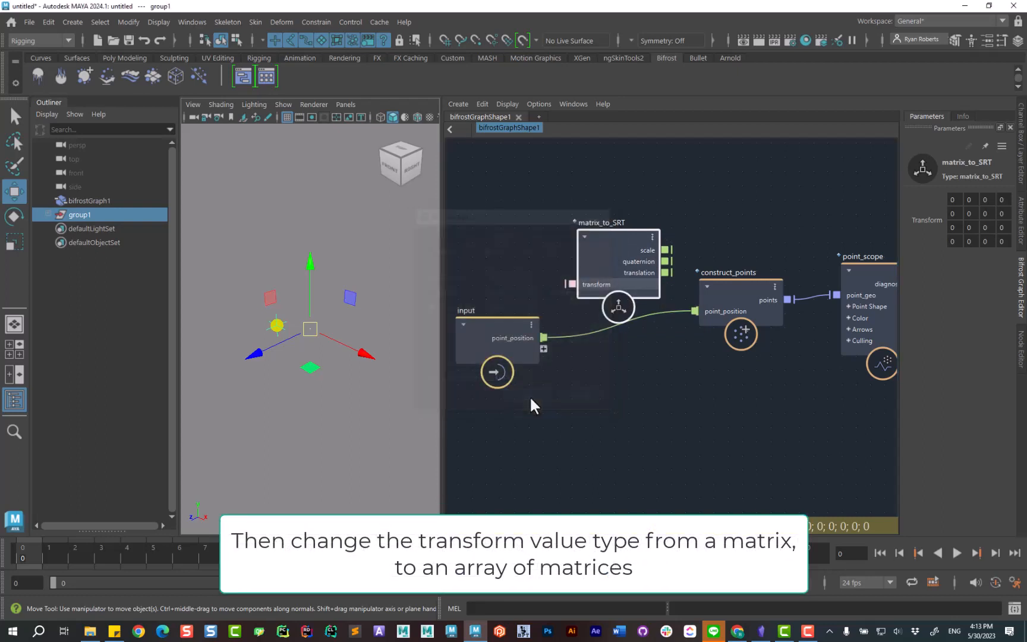
Step: Feed matrix_to_SRT's transform from a new input port, connect its translation to construct_points' point_position, and place the node between them
left_click_drag(568, 284, 547, 349)
left_click_drag(667, 273, 695, 310)
left_click_drag(620, 238, 622, 297)
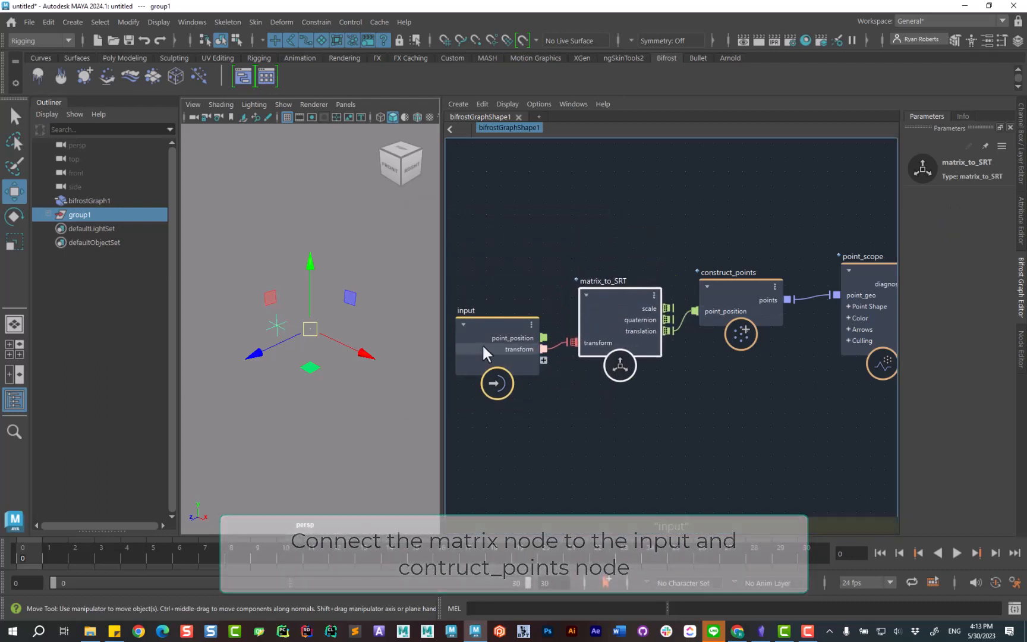
Step: Delete the point_position port from the input node and rename its transform port to matrix_inputs
left_click(507, 335)
right_click(506, 336)
left_click(537, 358)
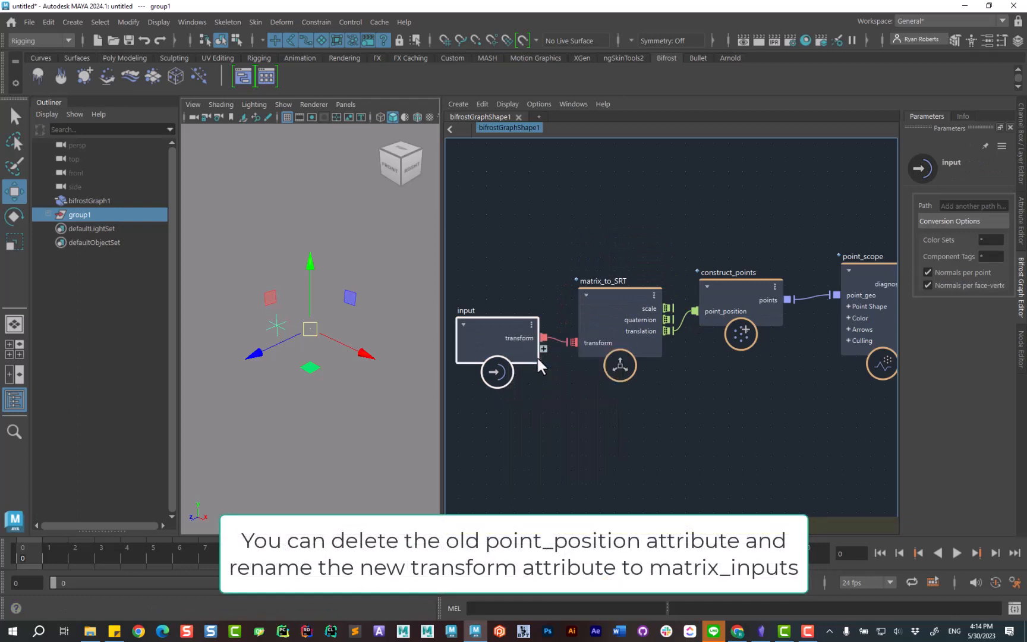
right_click(516, 336)
left_click(546, 345)
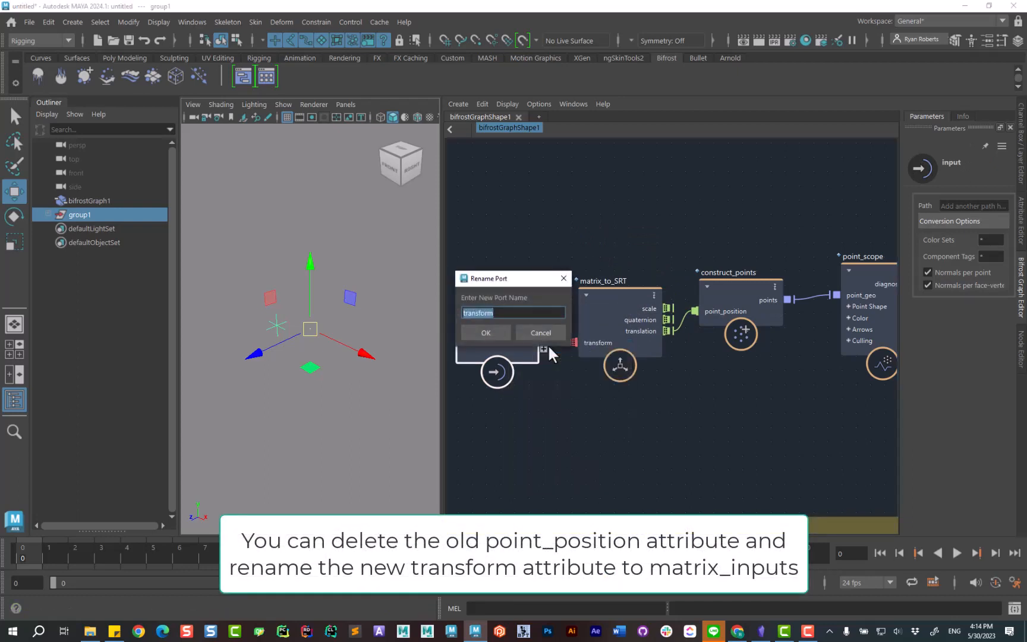
type("matri")
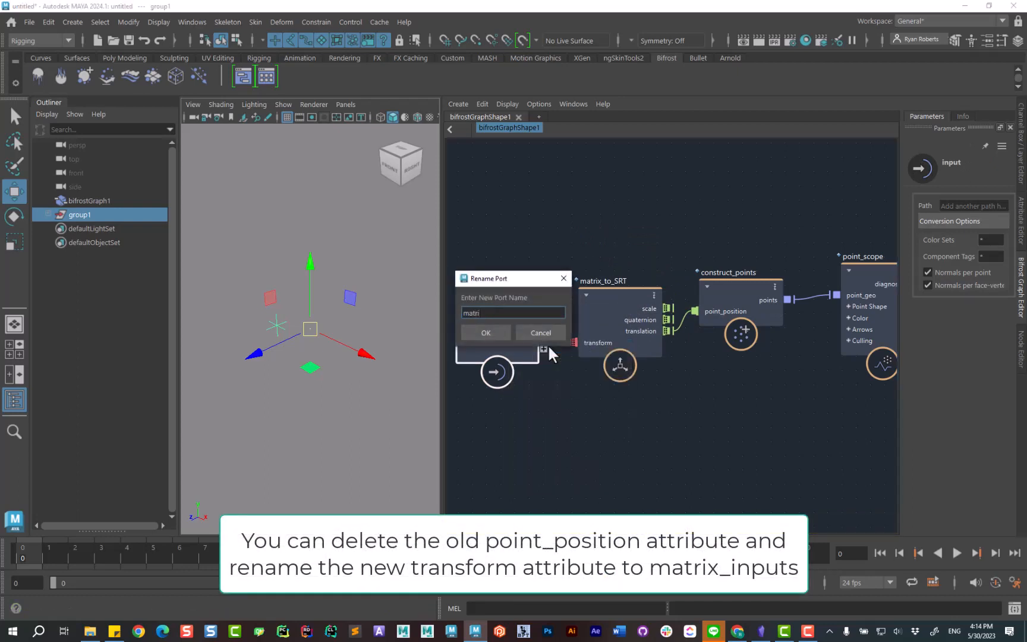
type("x_inputs")
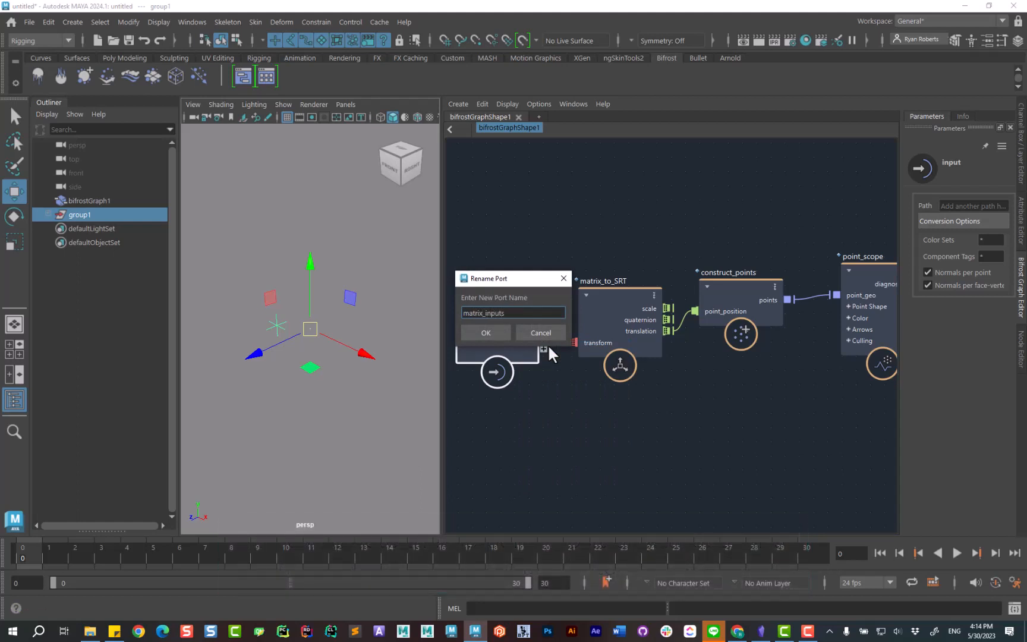
key("Return")
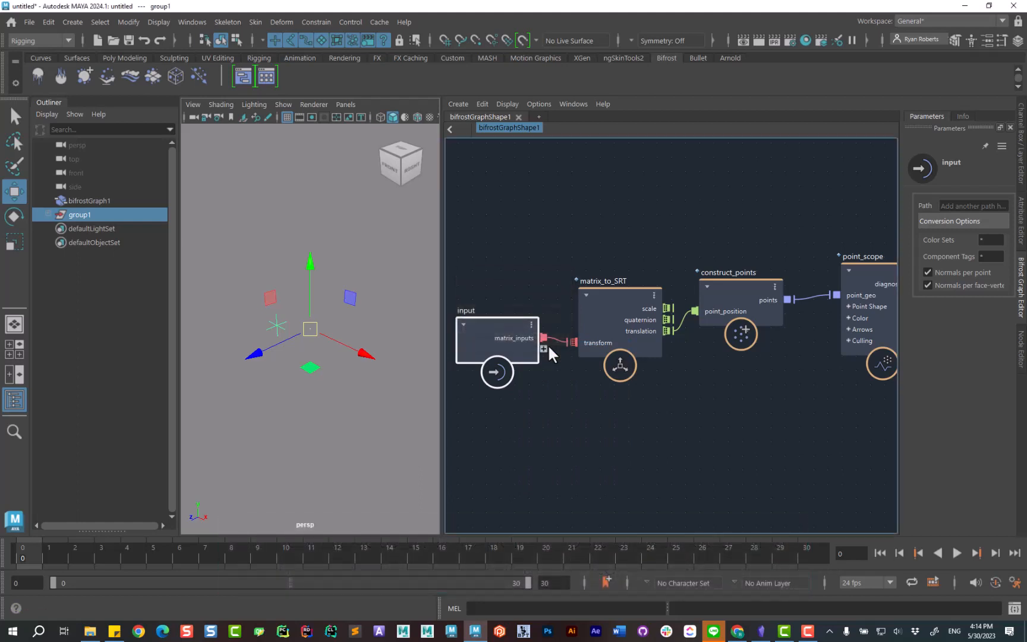
Step: In the Node Editor, remove group1 from the graph and connect locator1's World Matrix[0] to Matrix Inputs[0] on the Bifrost shape
left_click(1020, 350)
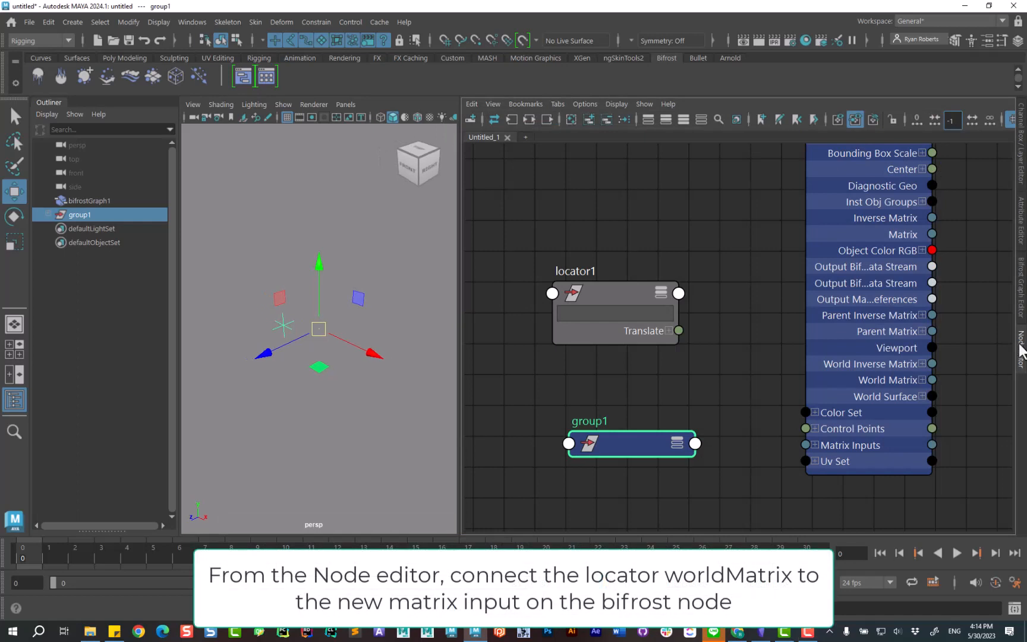
left_click_drag(645, 454, 592, 434)
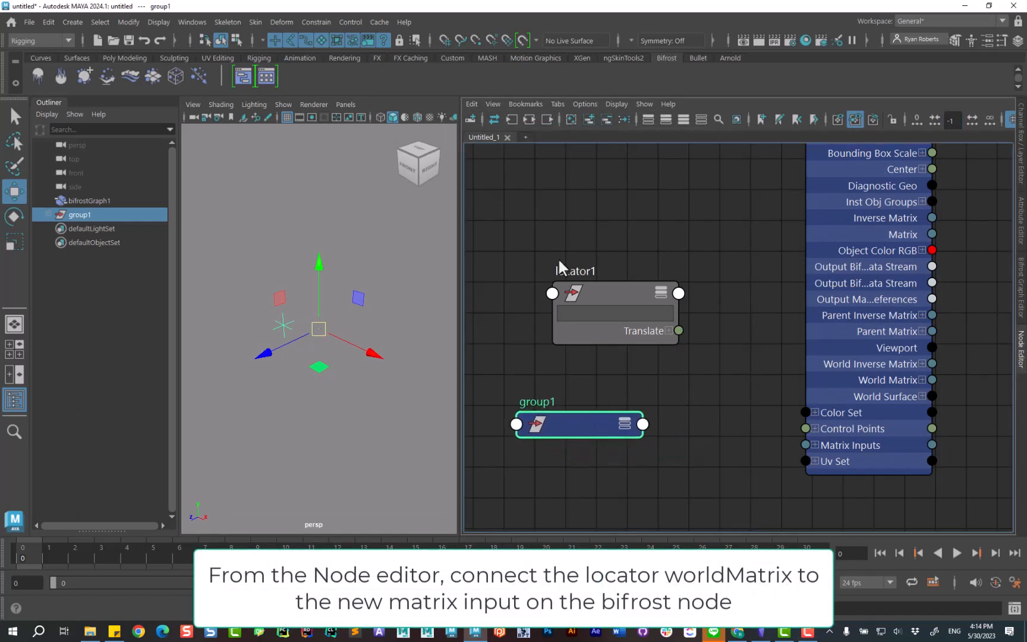
left_click(607, 119)
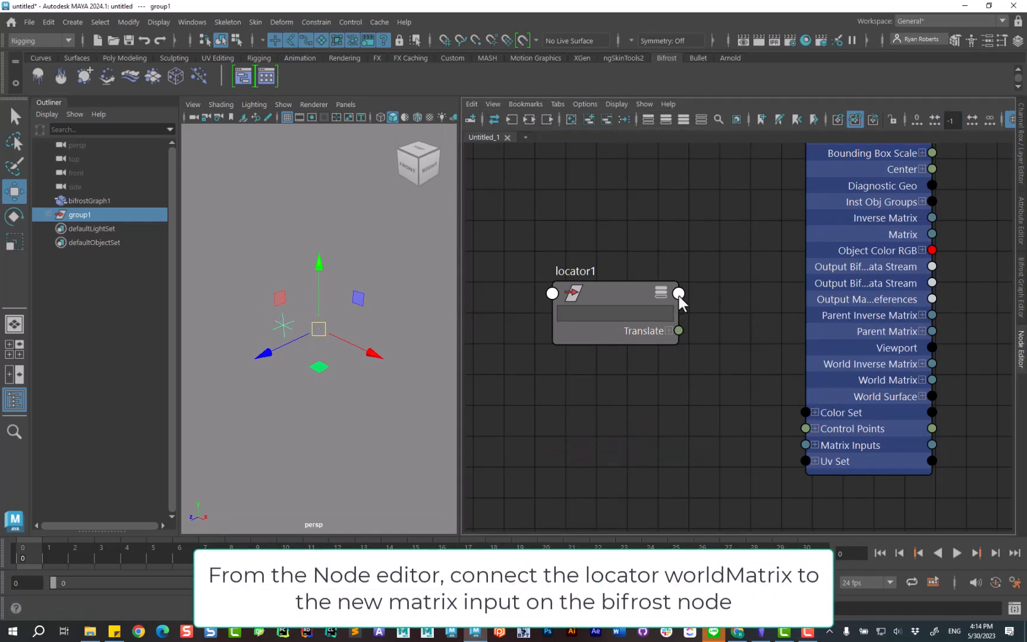
left_click(814, 443)
left_click(679, 293)
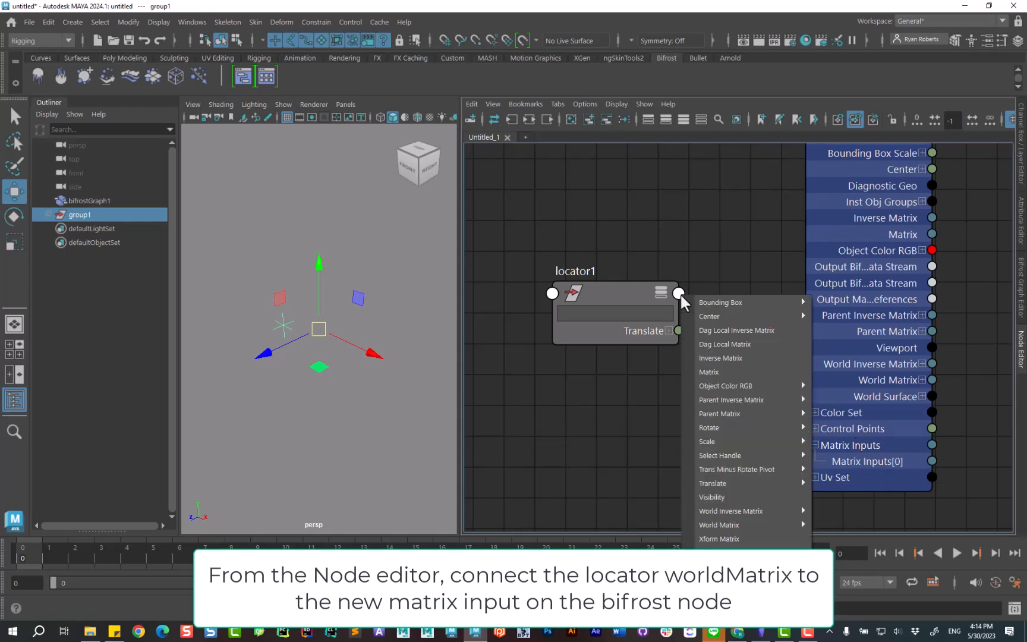
mouse_move(749, 524)
left_click(850, 526)
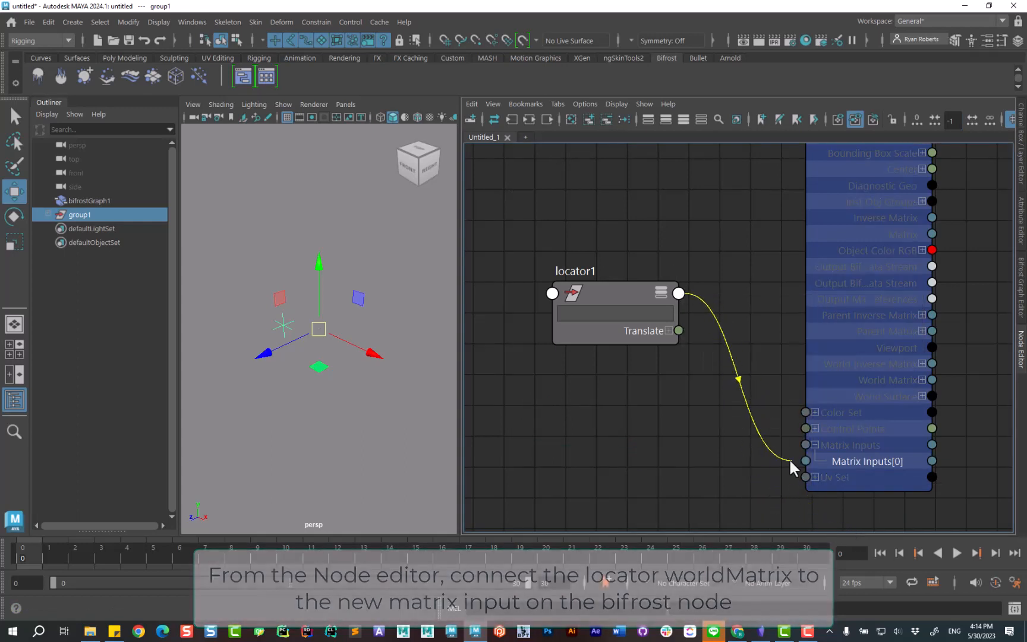
left_click(805, 461)
left_click(593, 446)
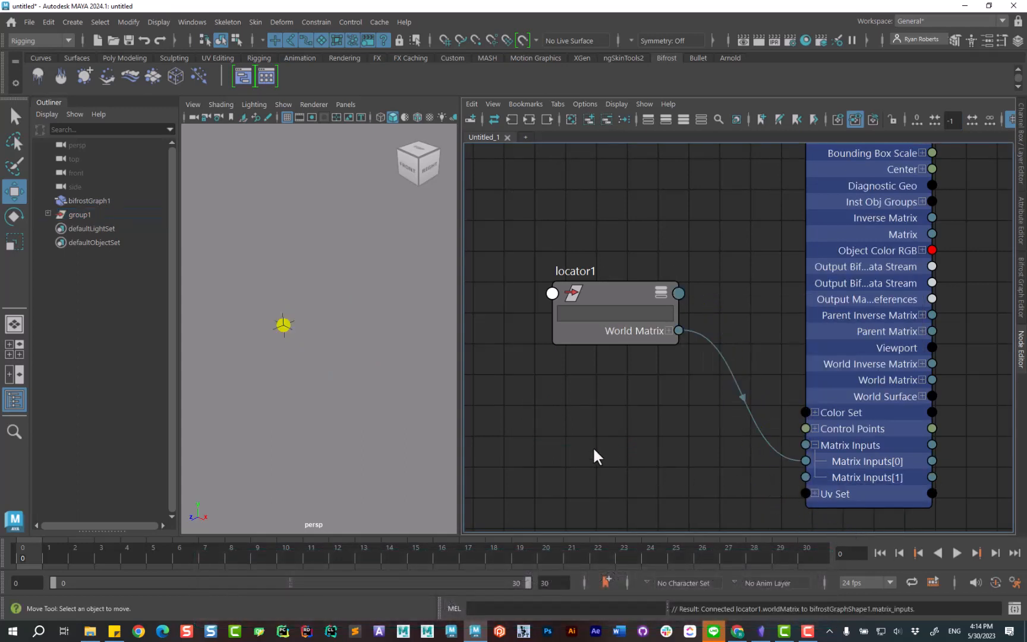
Step: Move group1 freely in the viewport to test that the dot follows the locator
left_click(85, 212)
left_click_drag(332, 348, 356, 327)
scroll(337, 341, "up", 5)
scroll(376, 305, "down", 2)
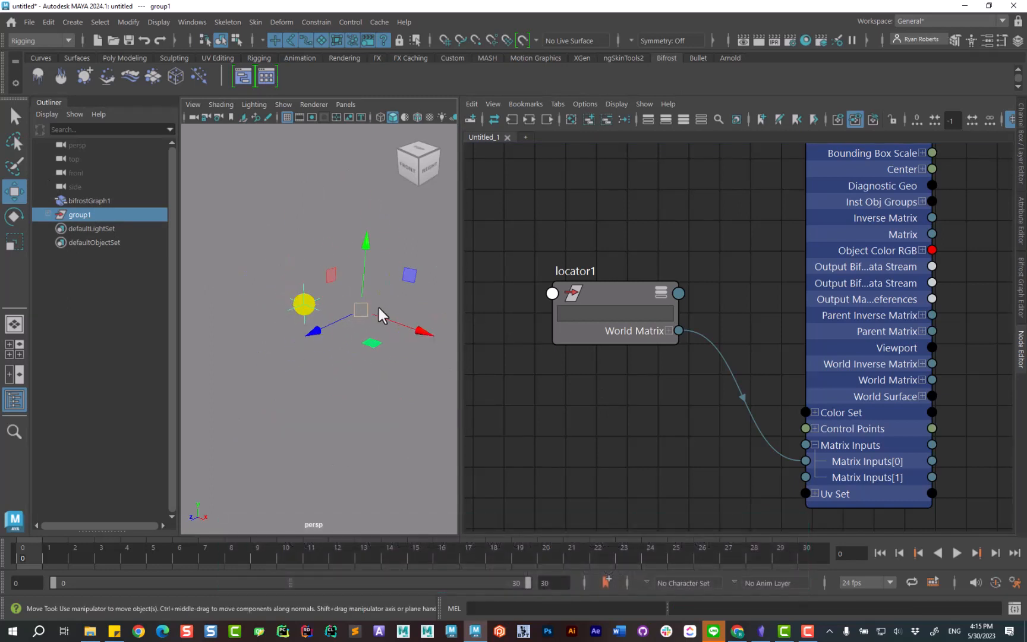
Step: Widen the viewport, expand group1 in the Outliner, and duplicate locator1 three times
left_click_drag(460, 220, 540, 232)
left_click(48, 213)
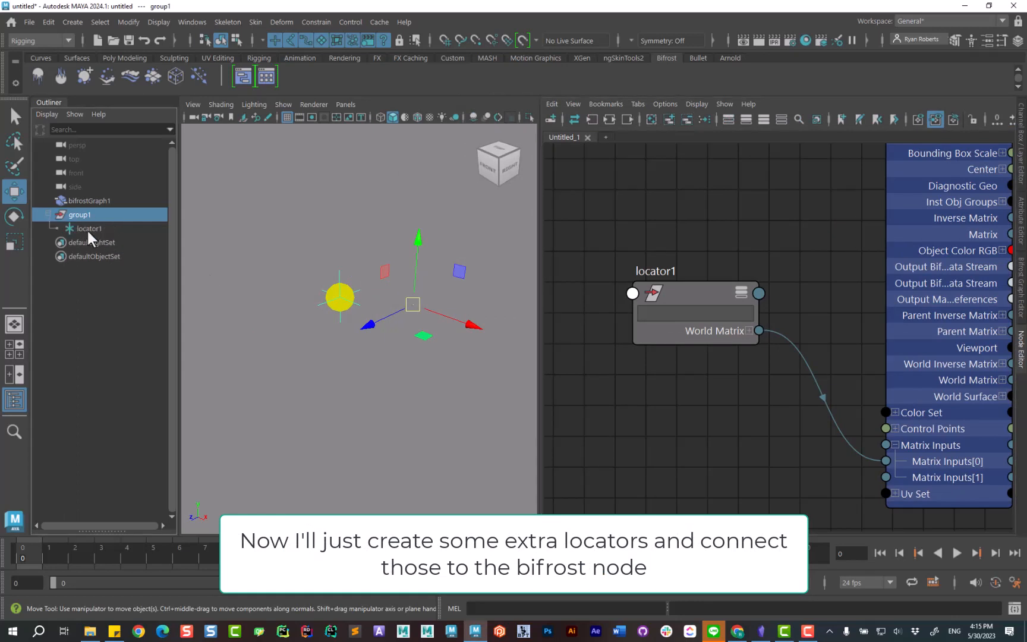
left_click(87, 228)
key("ctrl+d")
key("ctrl+d")
key("ctrl+d")
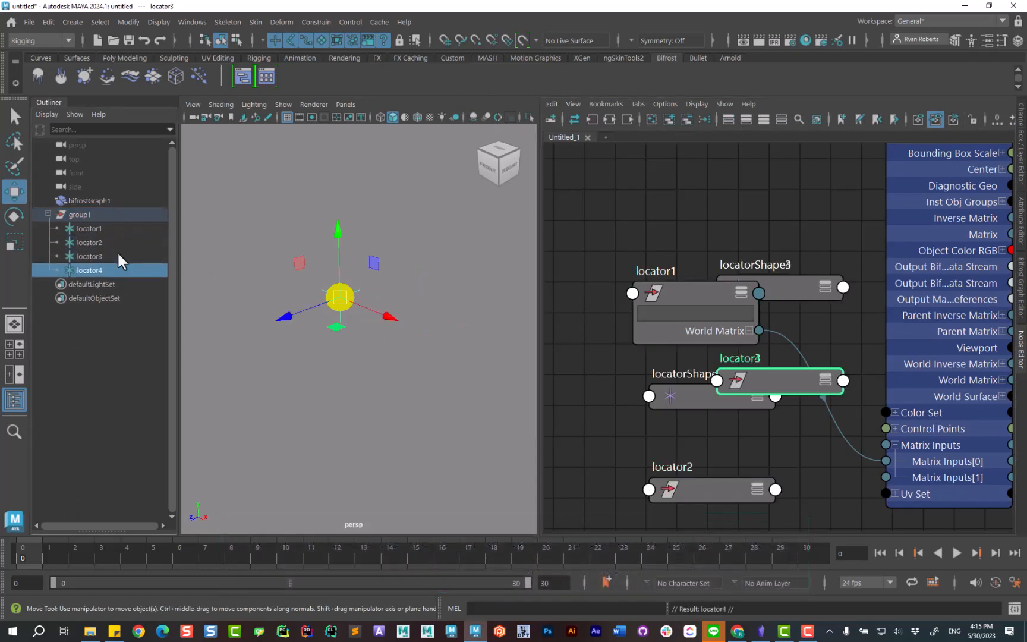
Step: Remove the overlapping locator shape nodes from the node graph and move locator4 to a clear spot
scroll(696, 233, "down", 1)
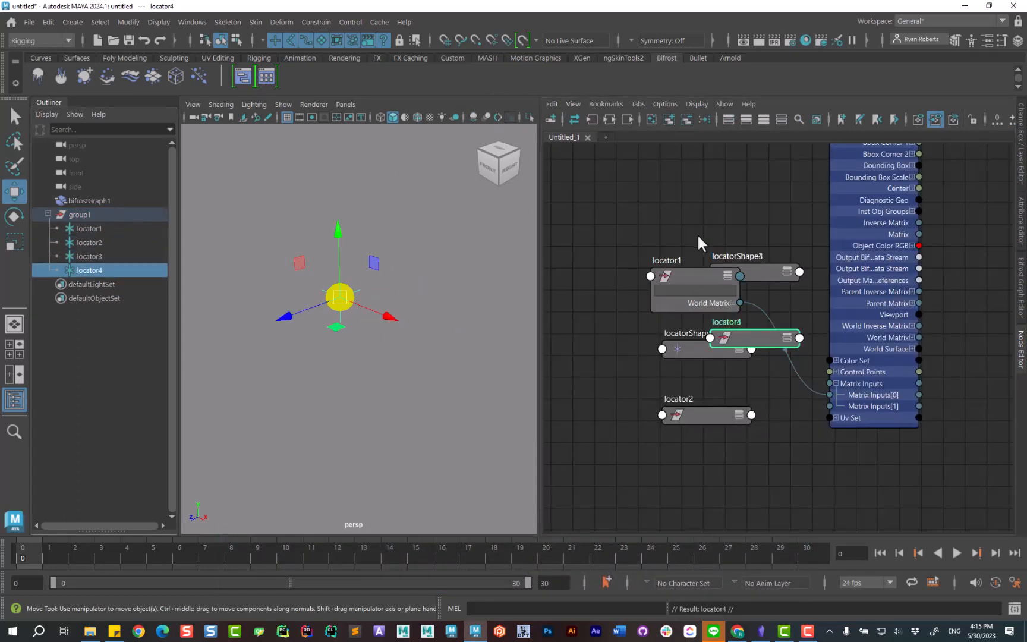
middle_click_drag(707, 213, 650, 242, "alt")
left_click_drag(669, 350, 695, 500)
left_click_drag(633, 377, 679, 240)
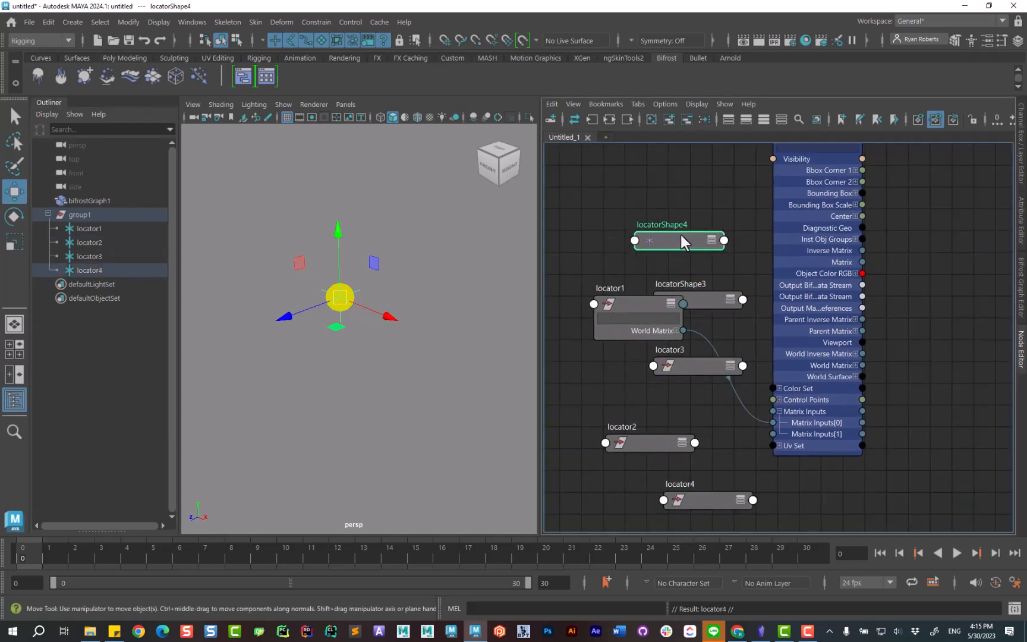
left_click(686, 119)
left_click_drag(709, 305, 683, 216)
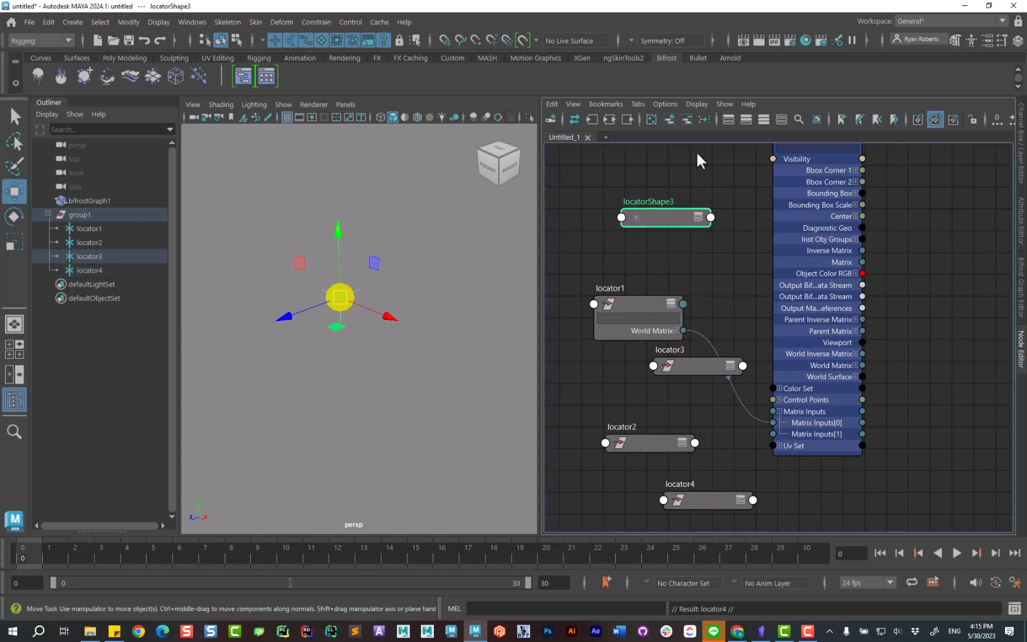
left_click(687, 121)
Step: Arrange the locator2, locator3 and locator4 nodes in a column below locator1, and select all four locators
left_click_drag(643, 452, 632, 414)
left_click_drag(678, 367, 637, 460)
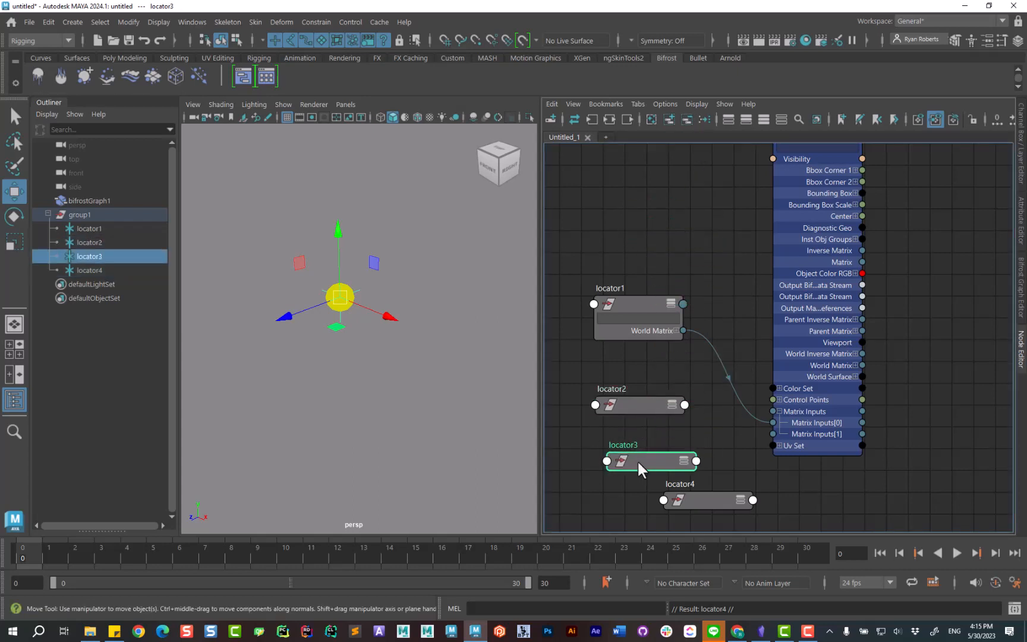
left_click_drag(692, 502, 641, 516)
left_click_drag(635, 261, 661, 400)
Step: Connect World Matrix[0] of locator2, locator3 and locator4 to Matrix Inputs[1], [2] and [3] on the Bifrost shape
left_click(685, 292)
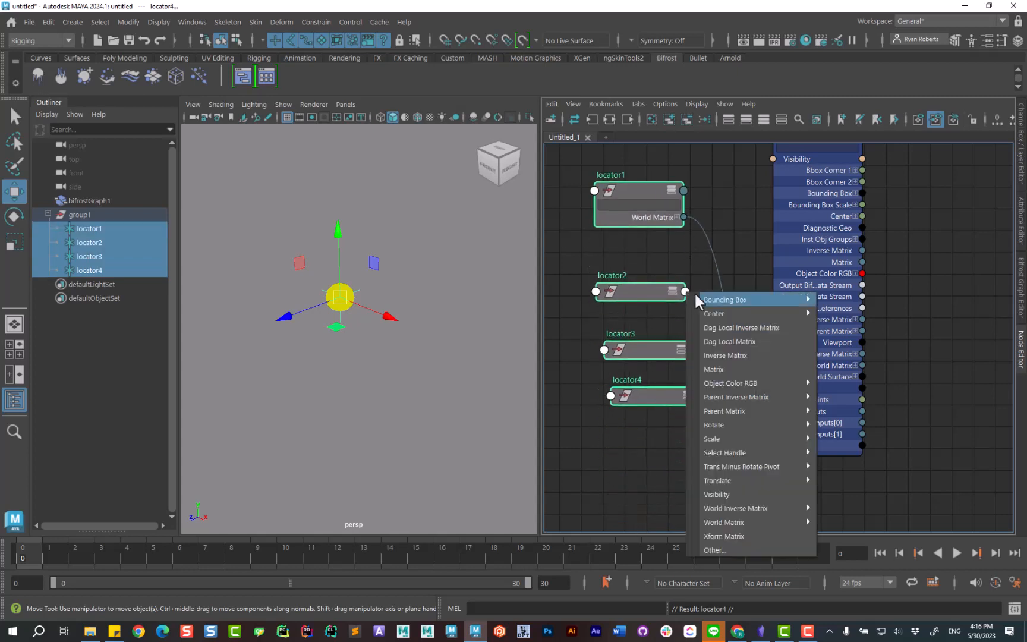
mouse_move(736, 522)
left_click(848, 522)
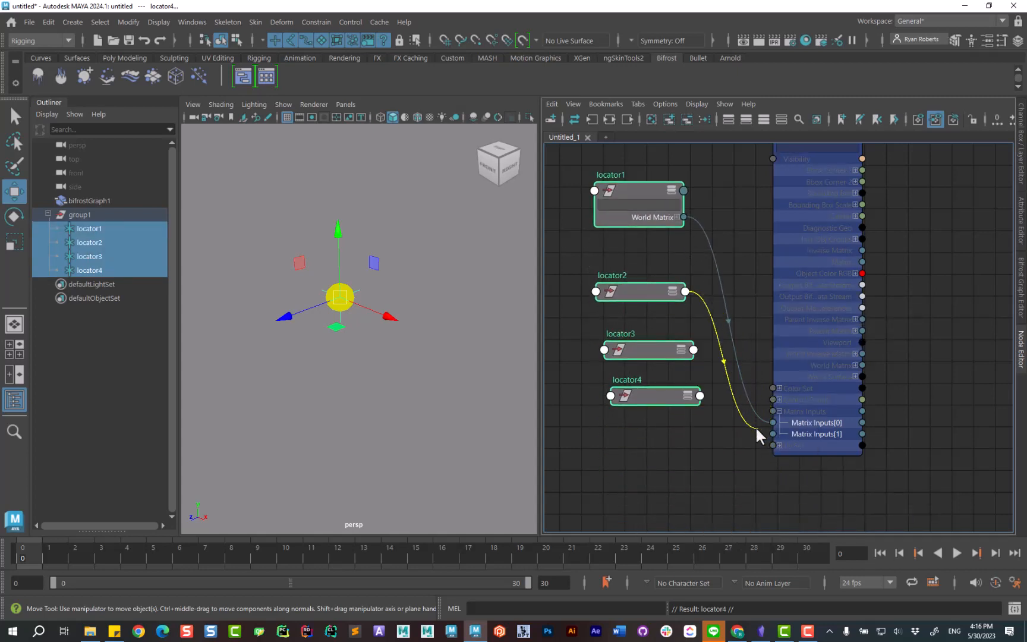
left_click(774, 433)
left_click(693, 350)
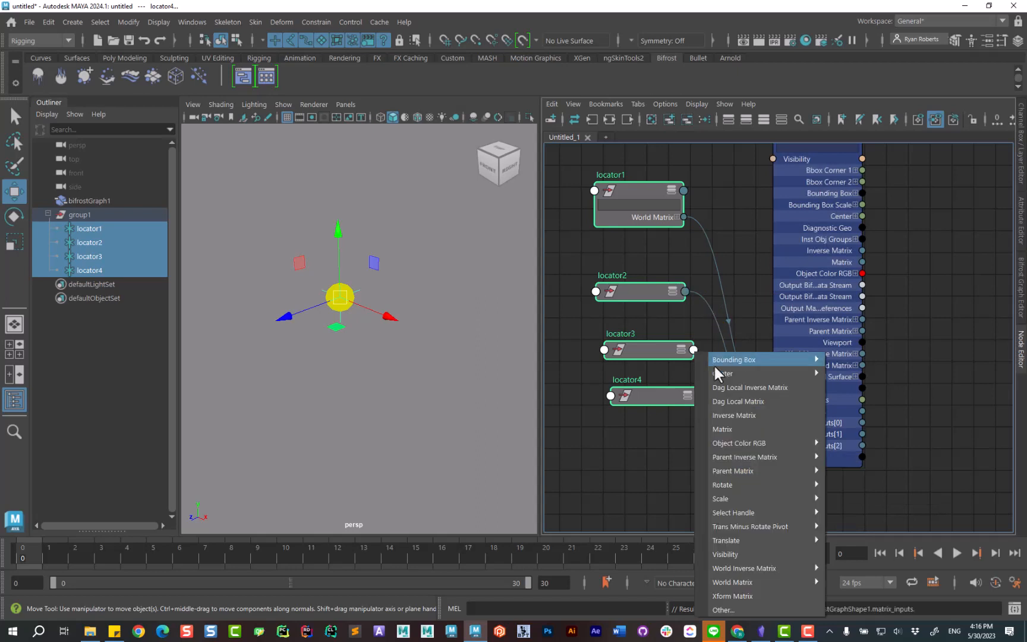
mouse_move(756, 567)
left_click(849, 580)
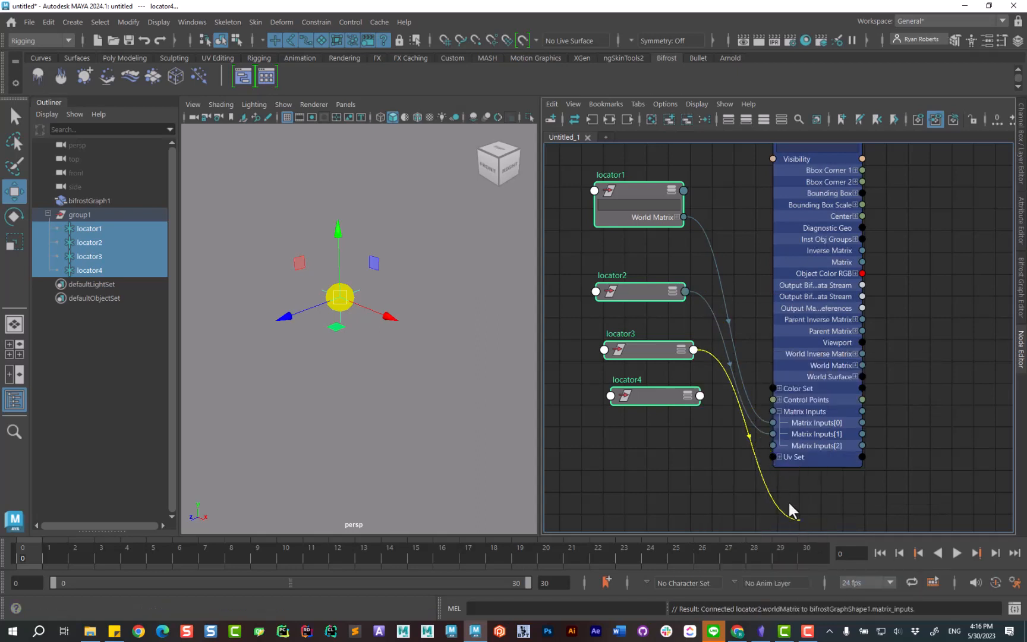
left_click(773, 445)
left_click(699, 396)
mouse_move(770, 361)
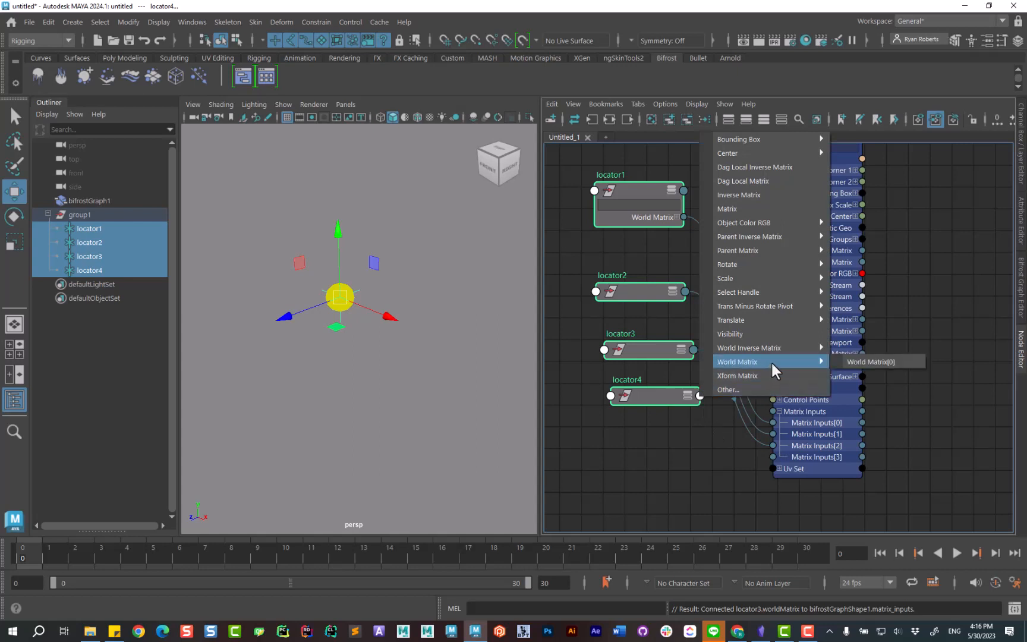
left_click(876, 363)
left_click(773, 456)
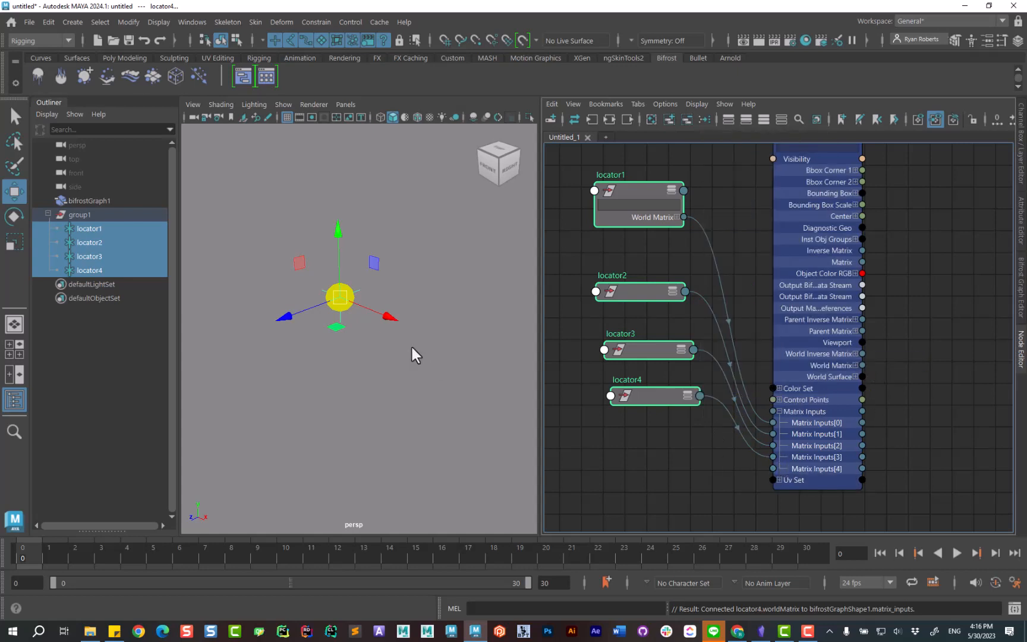
Step: Spread the locators apart in the viewport: locator1 up and left, locator2 up and right, locator3 down and right
left_click(96, 240)
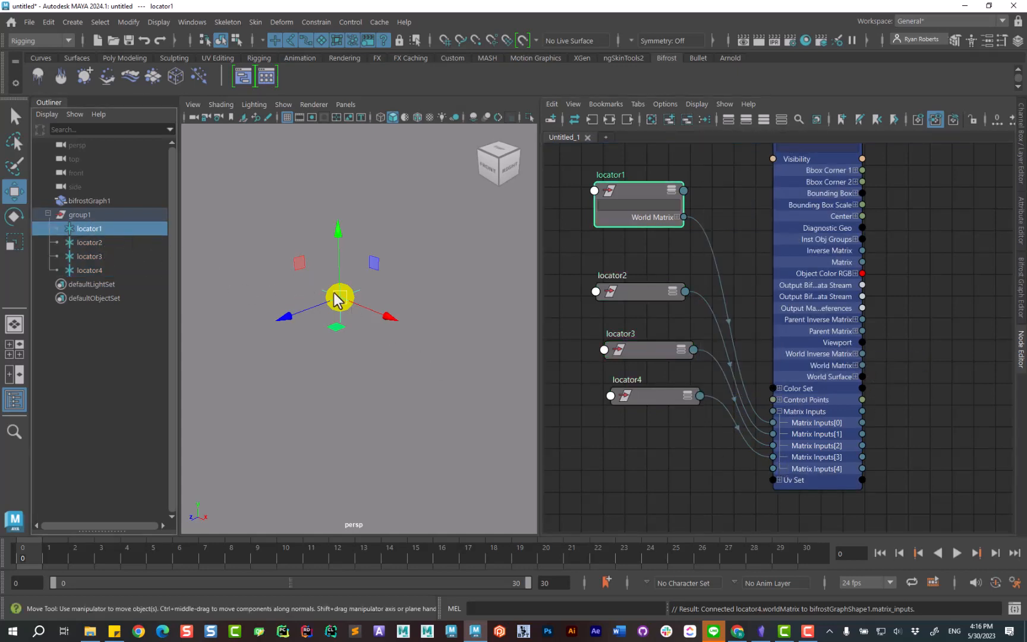
left_click_drag(340, 306, 423, 268)
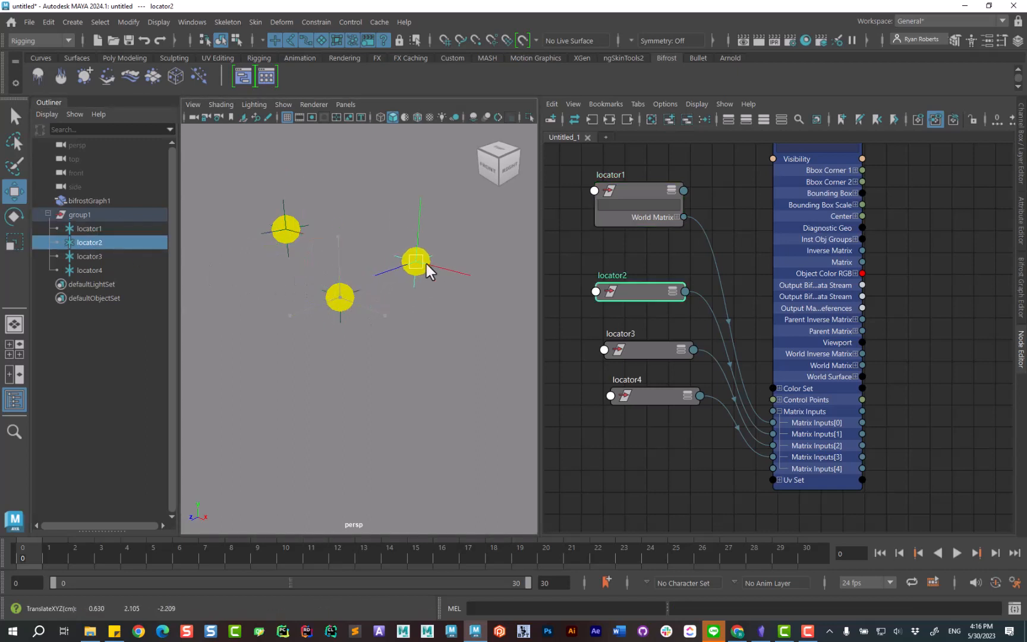
left_click(95, 256)
left_click_drag(337, 317, 419, 407)
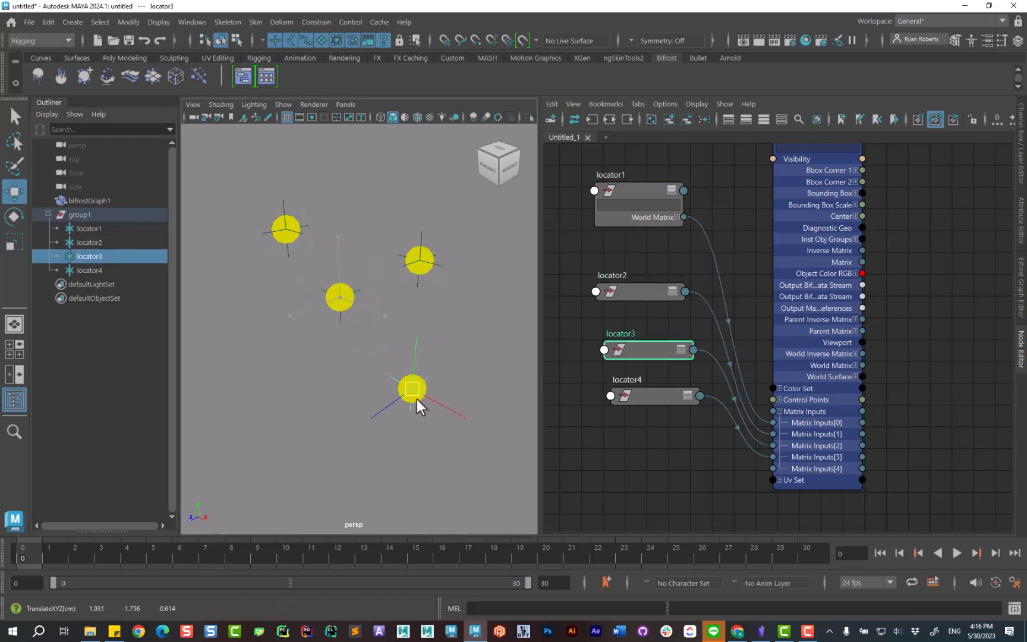
Step: Move locator4 down and to the left in the viewport, away from the other three locators
left_click(106, 270)
left_click_drag(348, 305, 299, 398)
Step: Move group1 to test whether the dots follow all four locators, and undo the move
left_click(84, 214)
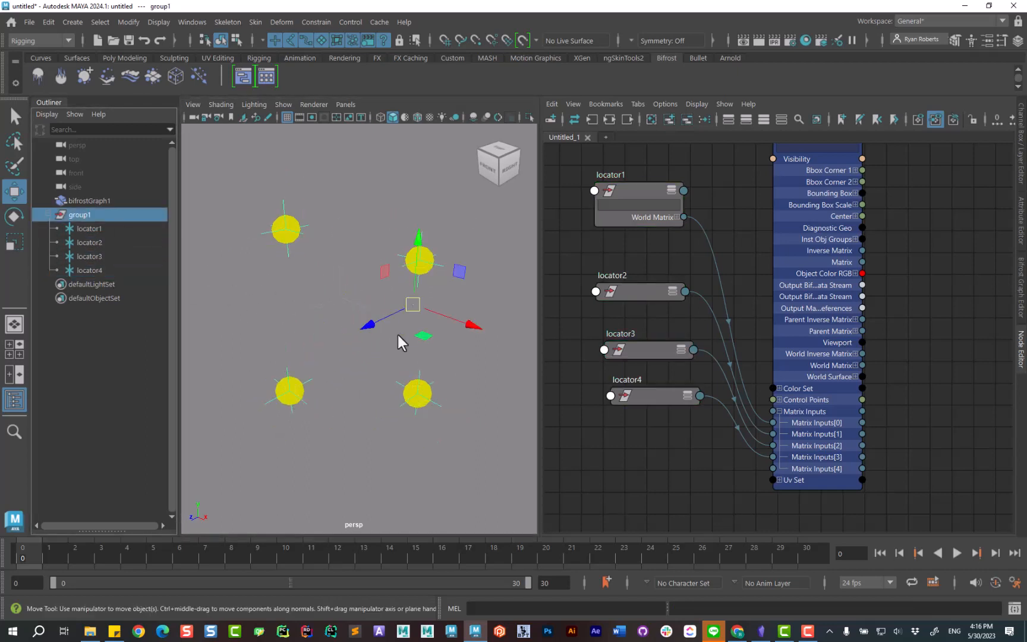
left_click_drag(409, 344, 436, 310)
key("ctrl+z")
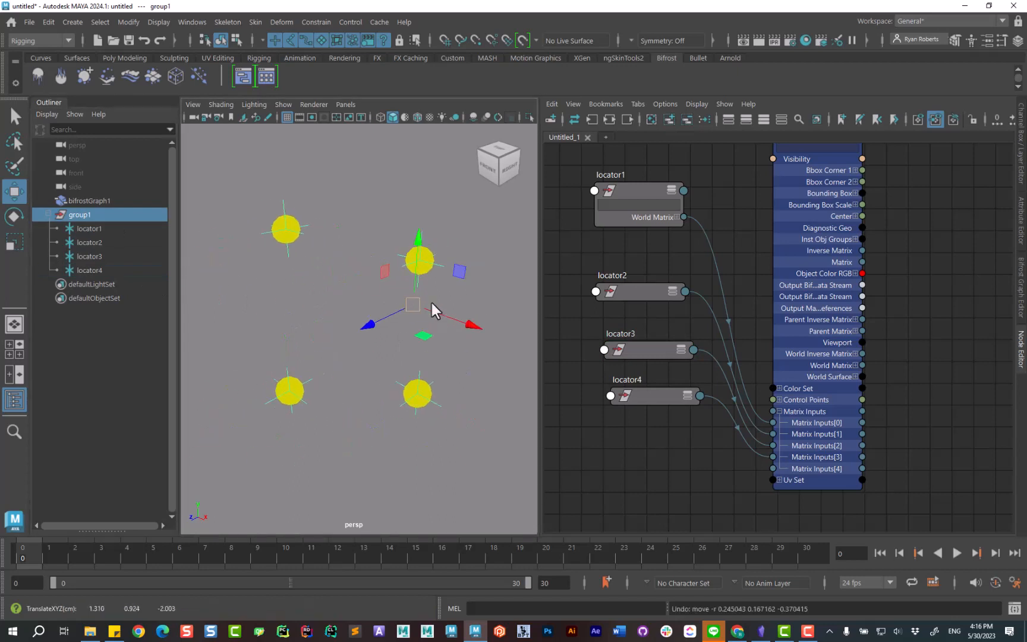
Step: Rename bifrostGraph1 to dots and hide it in the scene
double_click(93, 201)
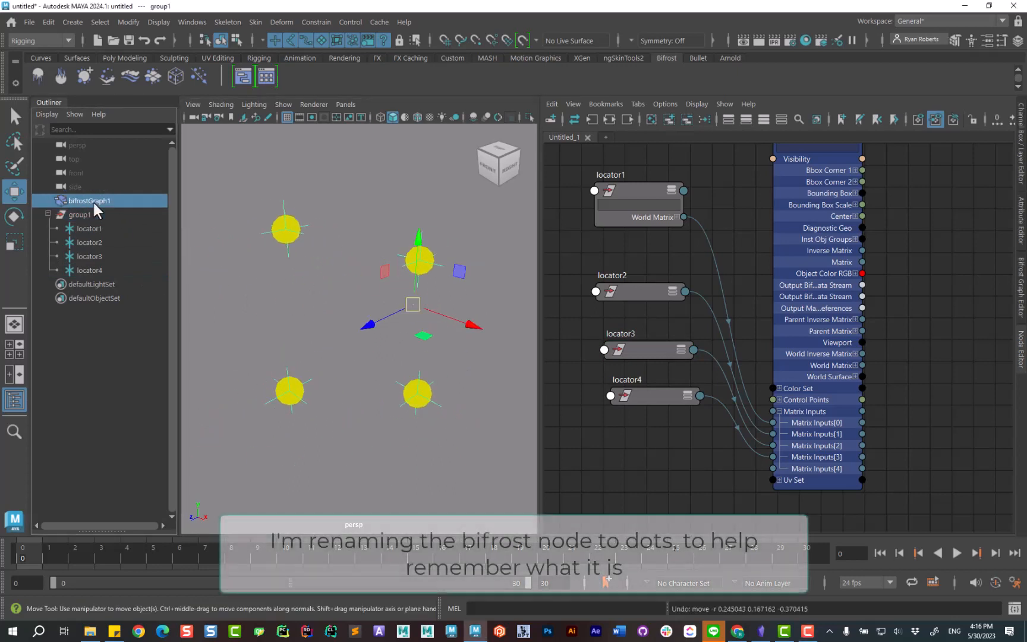
key("Return")
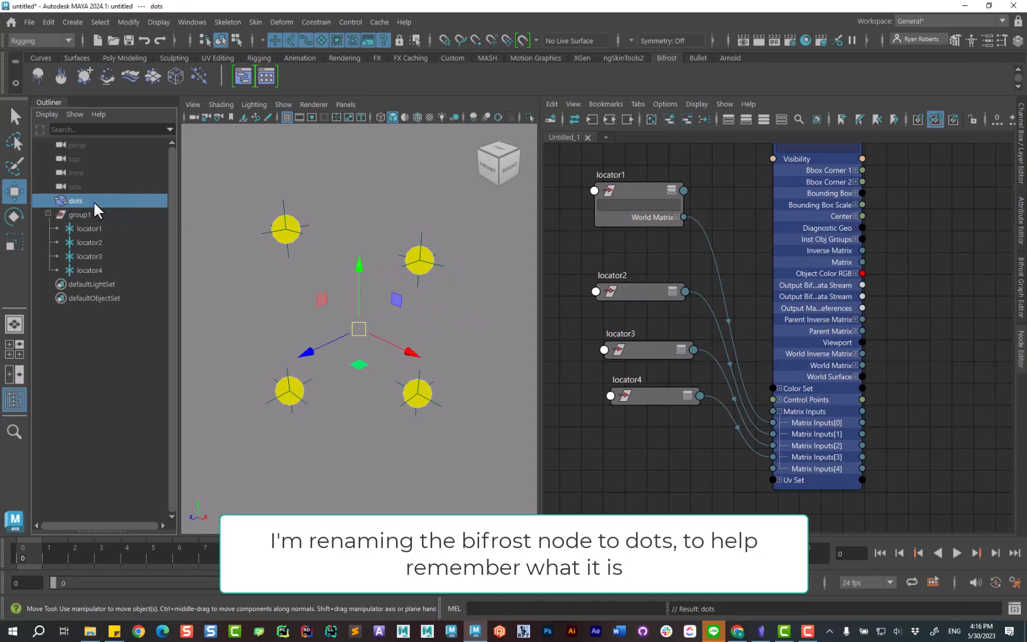
key("h")
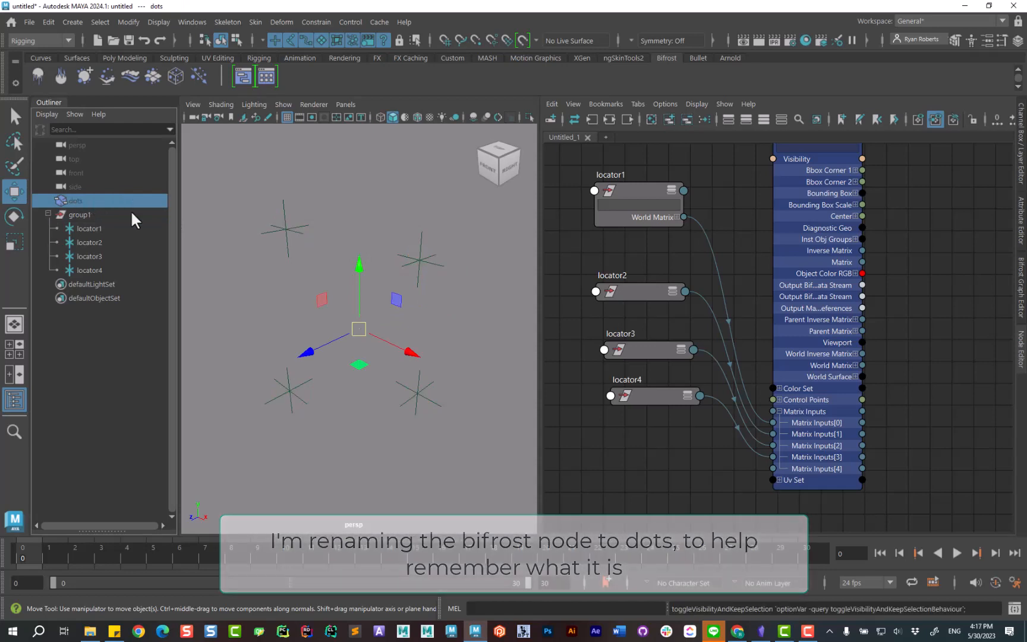
Step: Create a new Bifrost graph for drawing the arrows
left_click(1021, 287)
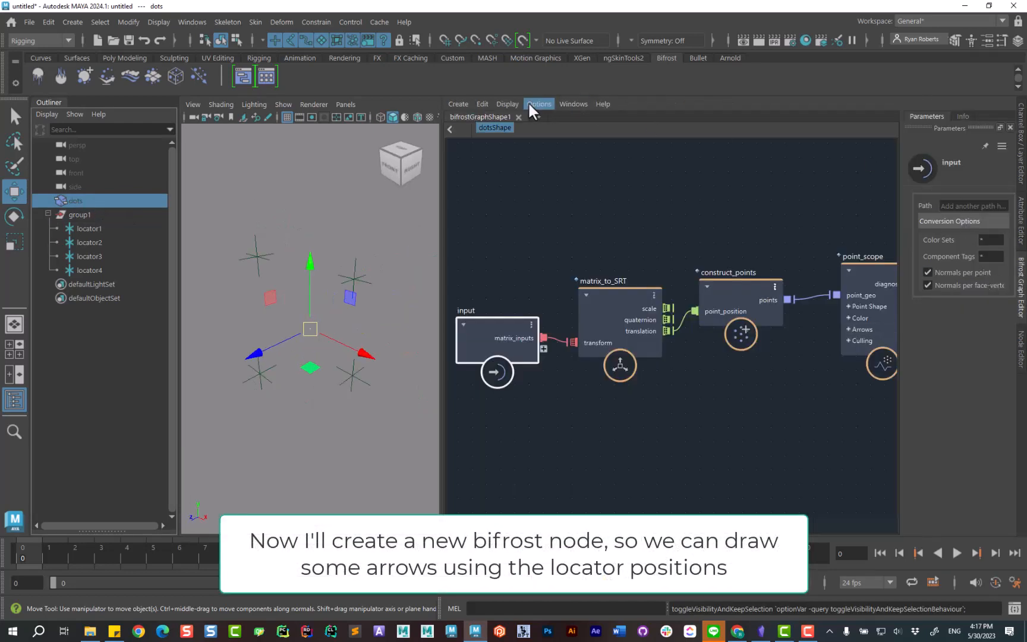
left_click(464, 107)
left_click(488, 117)
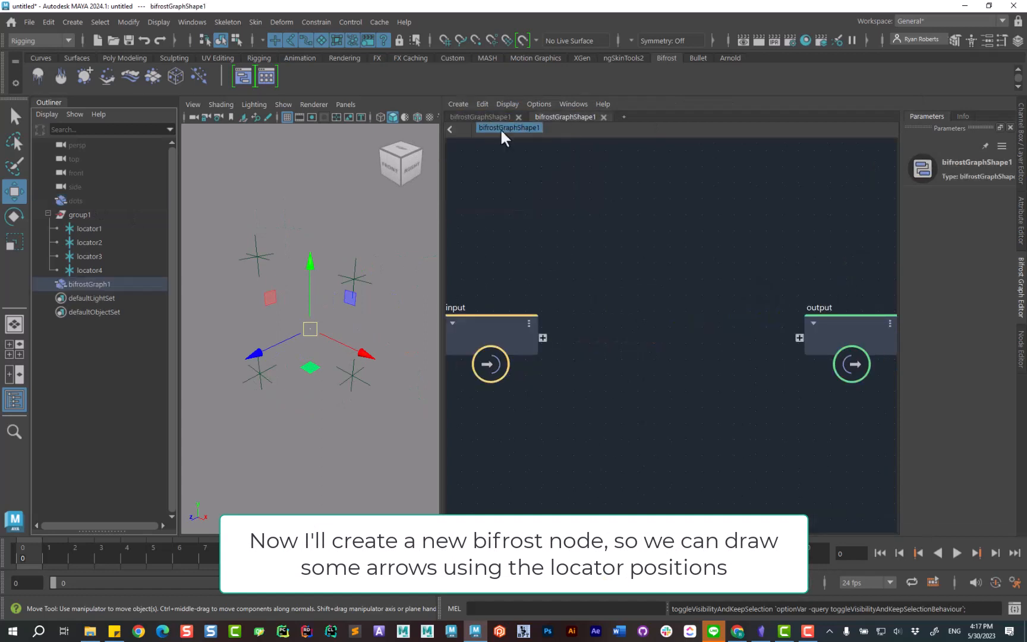
Step: Add a create_arrow_strands node, connecting its strands to the output node and its start_positions and end_positions to the input node
scroll(624, 211, "down", 1)
key("Tab")
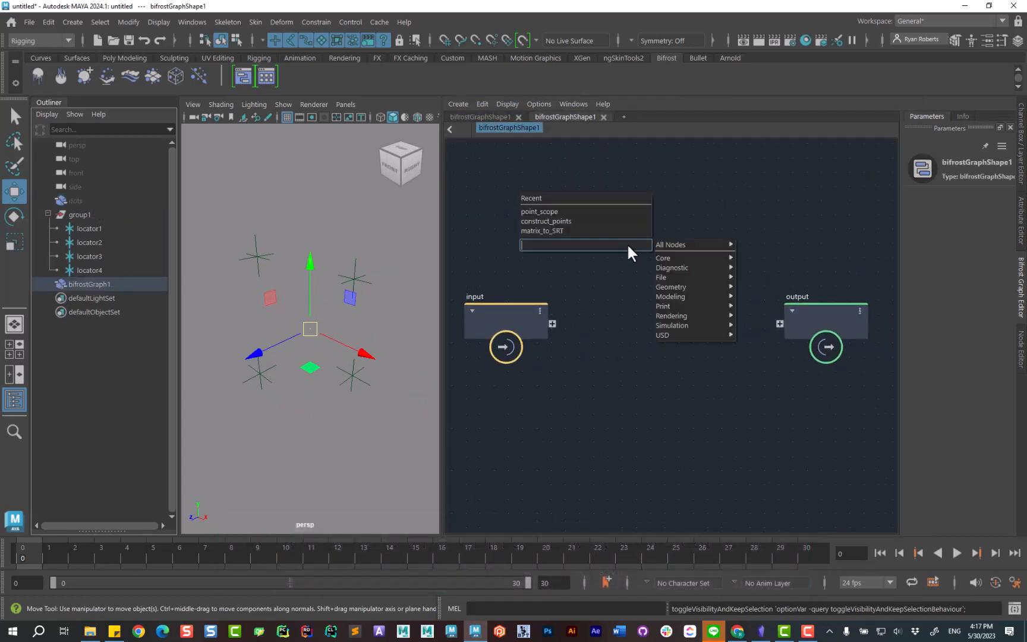
type("arrow")
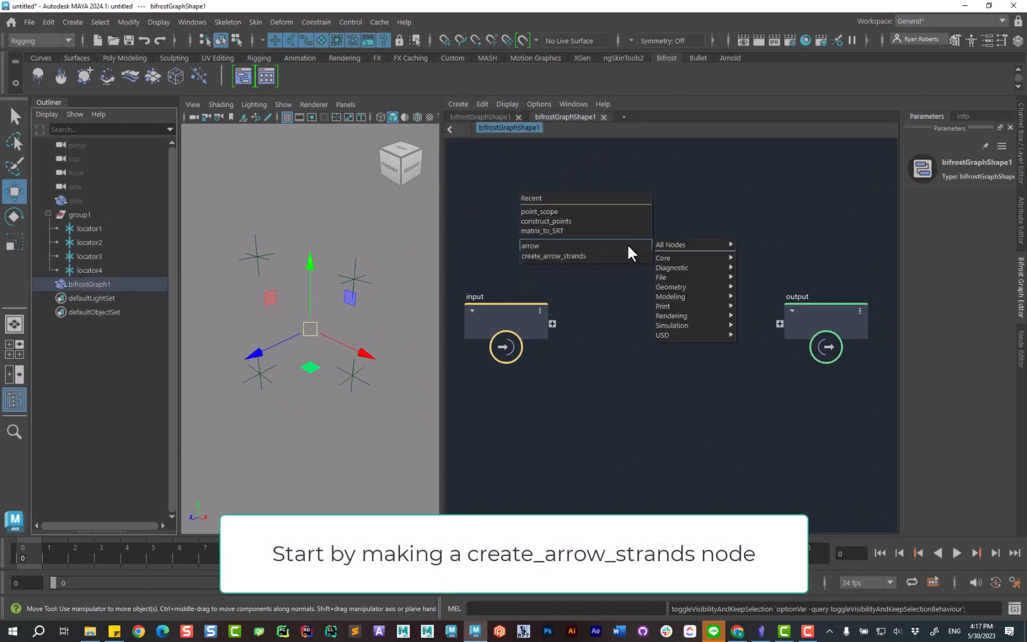
left_click(599, 256)
left_click_drag(641, 254, 779, 323)
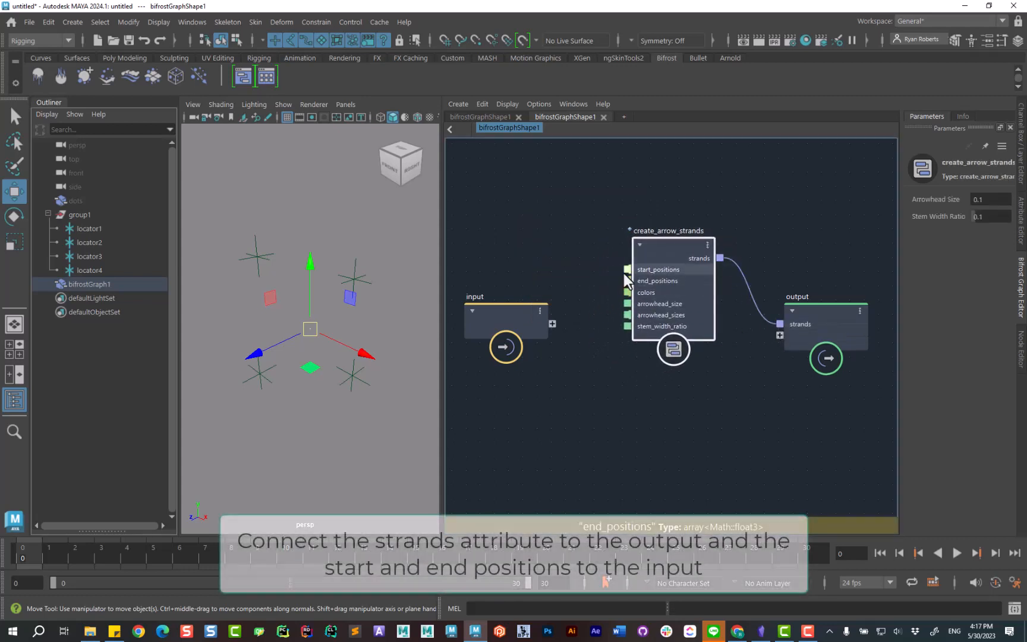
left_click_drag(627, 269, 552, 323)
left_click_drag(615, 295, 553, 335)
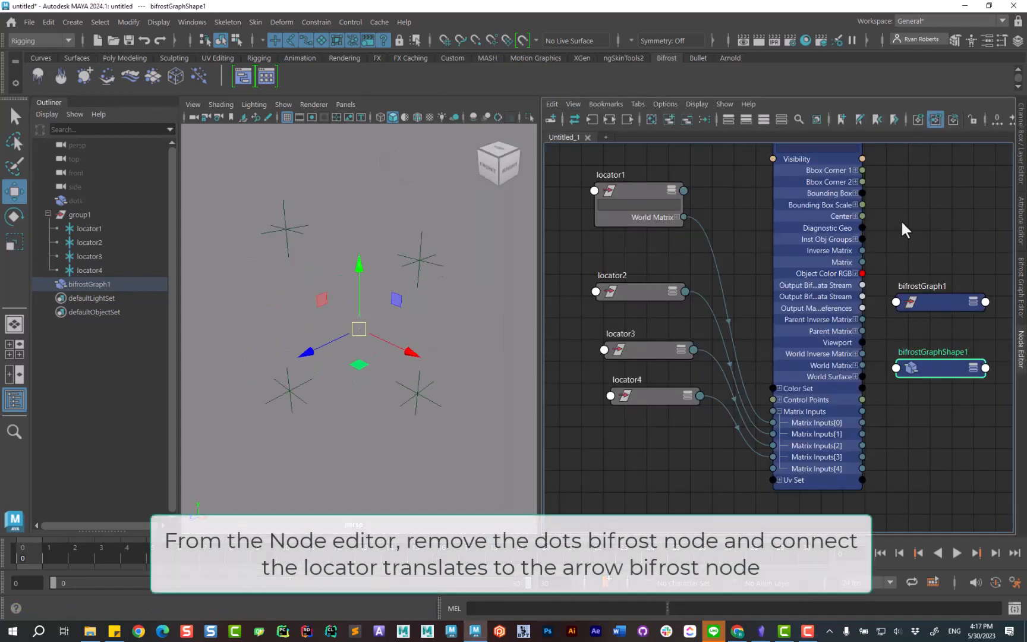
Step: Remove the dotsShape and bifrostGraph1 nodes from the Node Editor graph
scroll(885, 196, "down", 2)
left_click(839, 166)
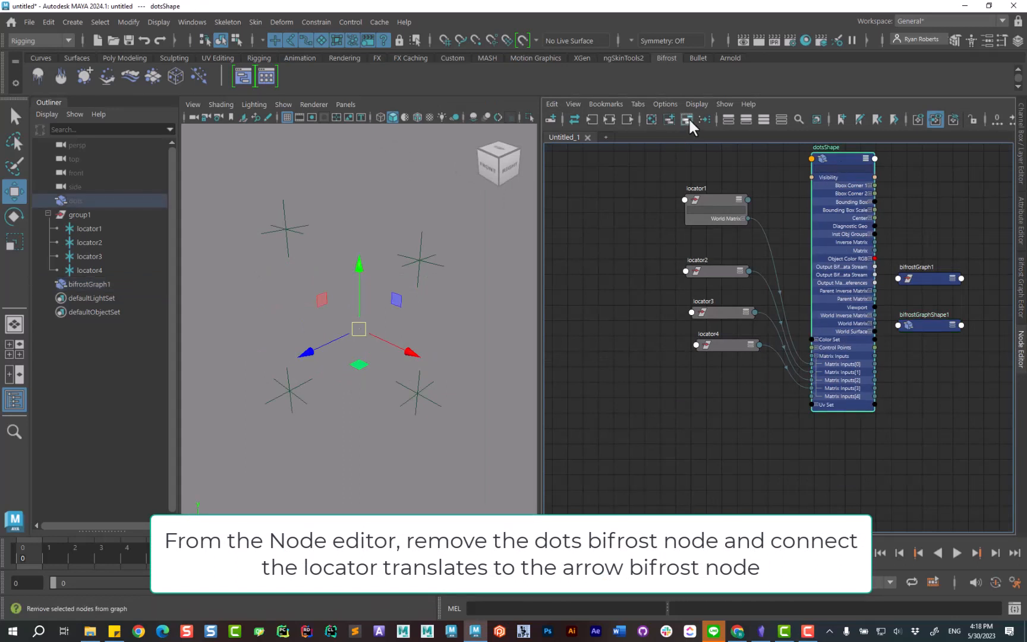
left_click(686, 119)
left_click(903, 277)
left_click(687, 119)
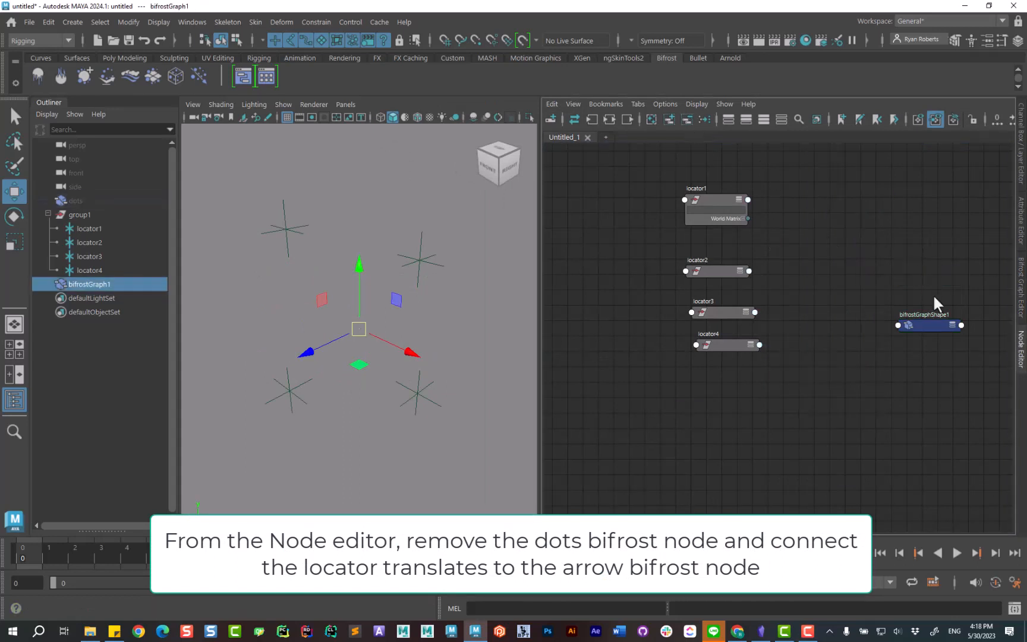
Step: Move bifrostGraphShape1 closer to the locator nodes and expand its End Positions and Start Positions attributes
left_click_drag(933, 326, 889, 272)
scroll(844, 333, "up", 2)
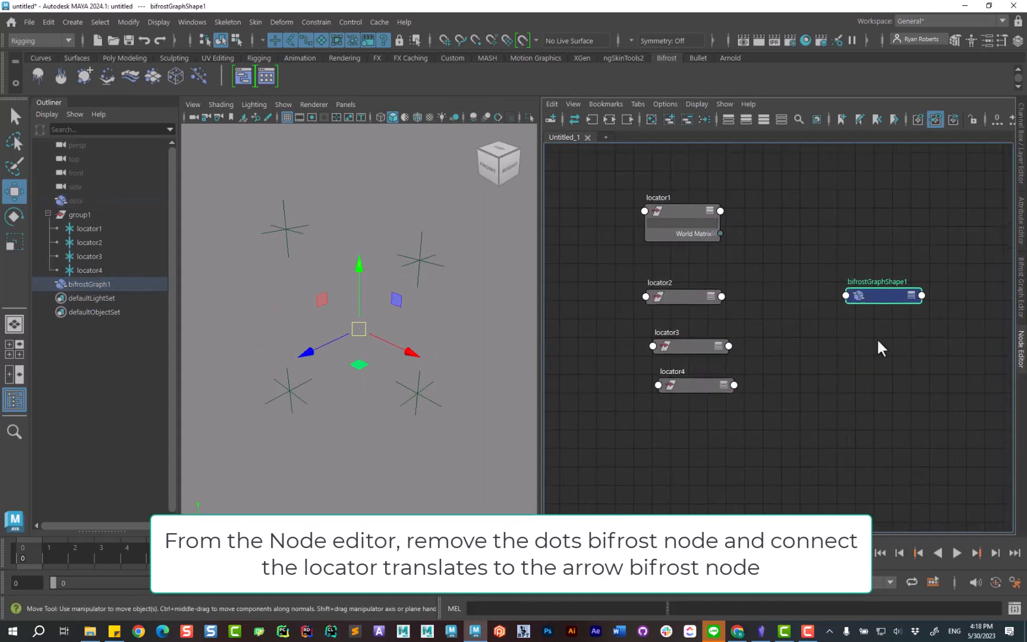
left_click(910, 294)
scroll(832, 410, "up", 3)
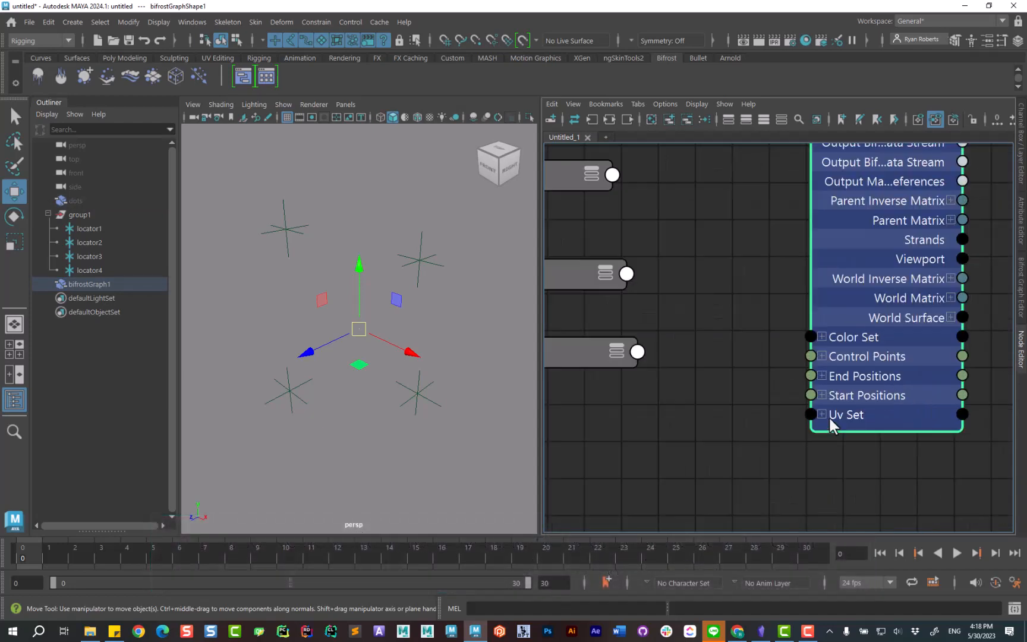
left_click(822, 395)
left_click(821, 376)
scroll(713, 336, "down", 2)
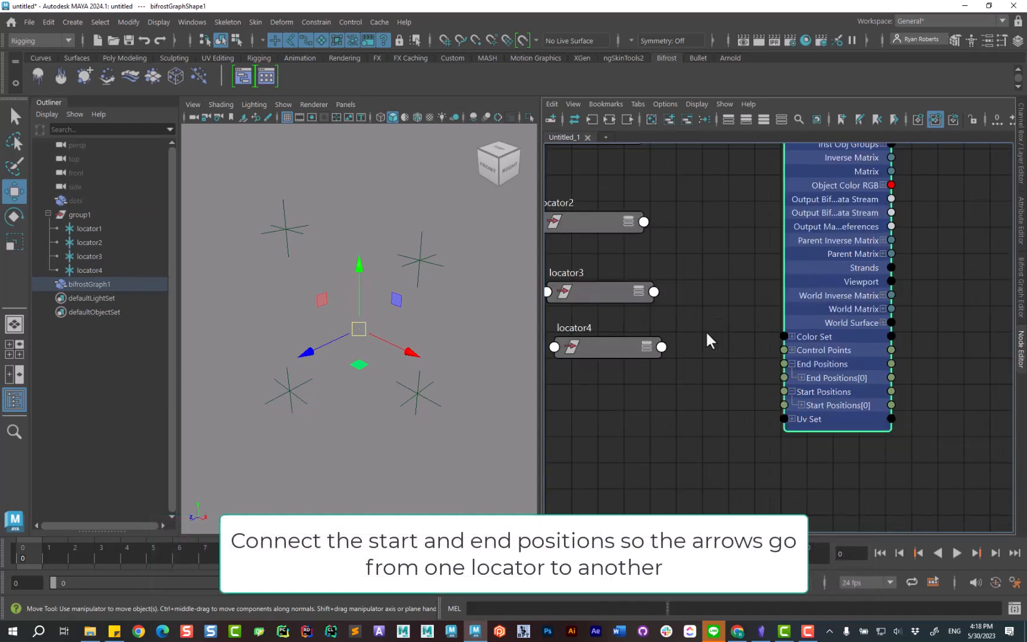
Step: Connect locator1's Translate output to Start Positions[0] on bifrostGraphShape1
middle_click_drag(697, 242, 725, 261)
left_click_drag(727, 453, 662, 228)
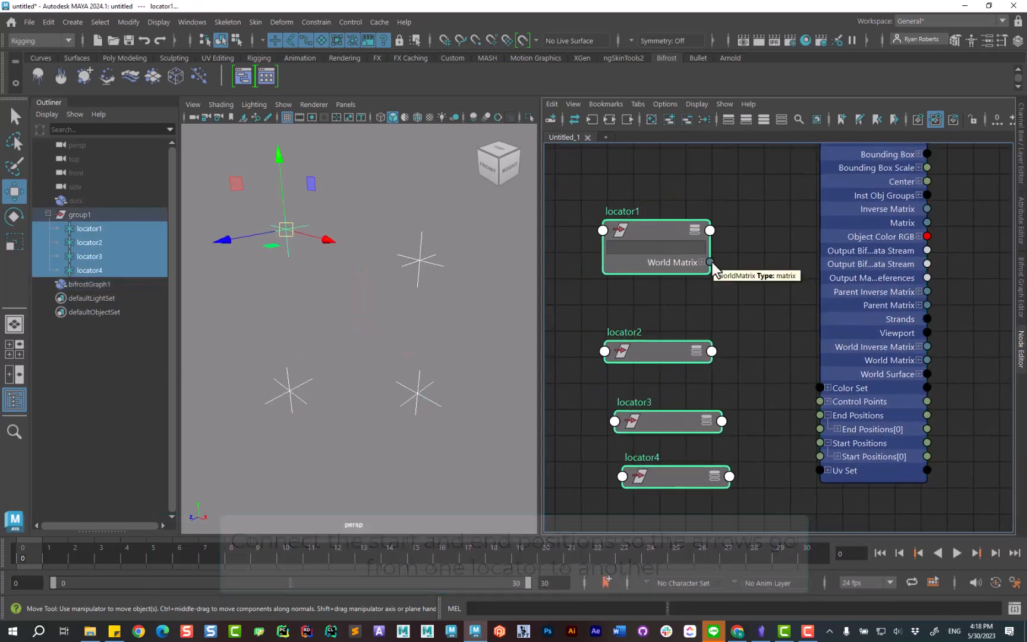
left_click_drag(710, 262, 712, 227)
left_click(727, 222)
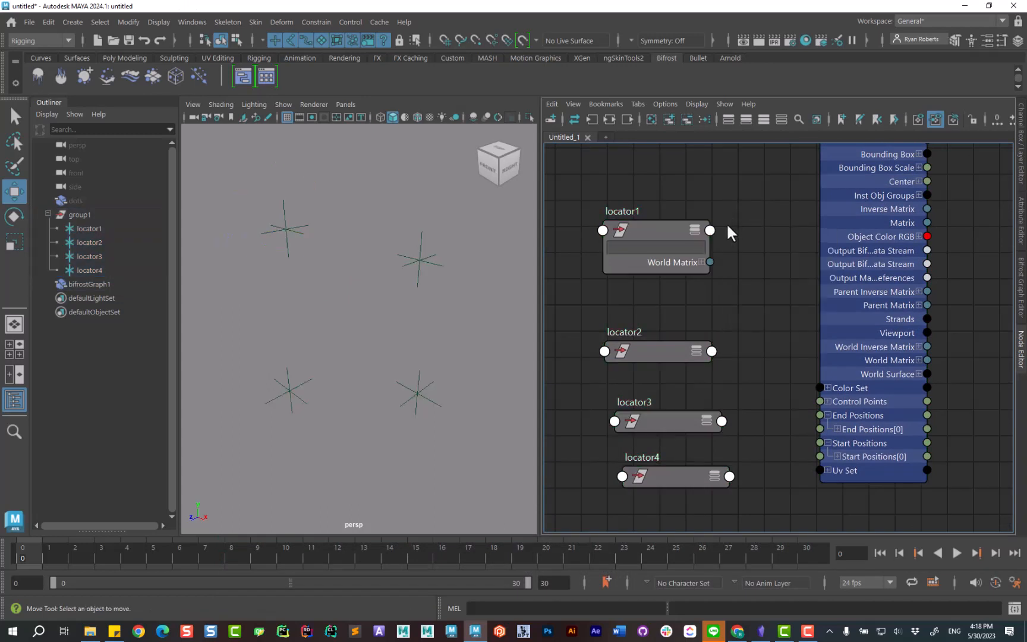
left_click(711, 231)
mouse_move(761, 426)
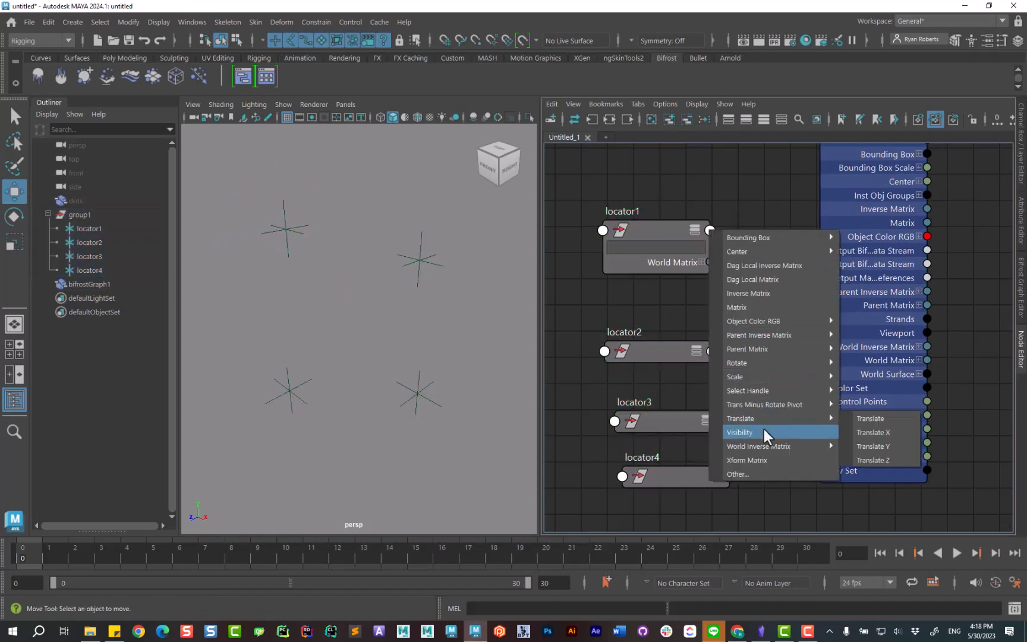
left_click(876, 415)
left_click(820, 456)
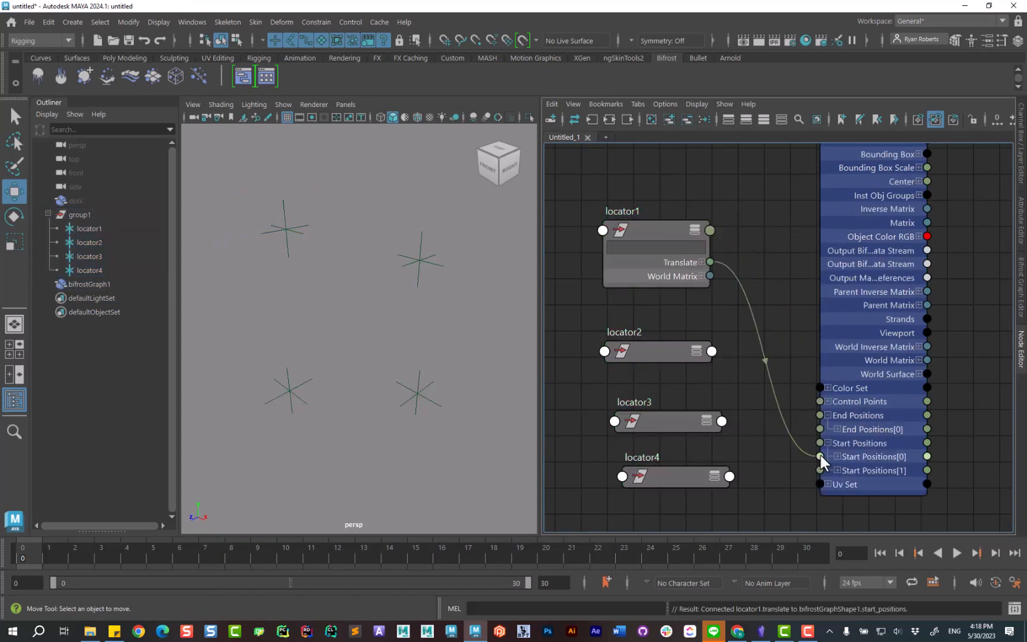
Step: Connect locator2's Translate output to End Positions[0] on bifrostGraphShape1
left_click(635, 351)
left_click(713, 351)
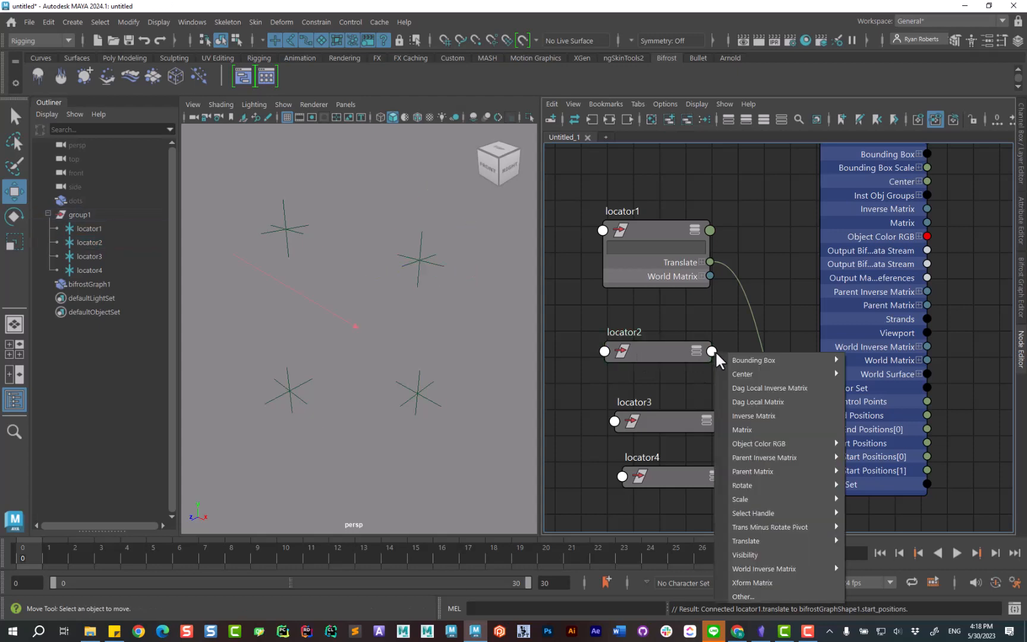
mouse_move(767, 540)
left_click(888, 540)
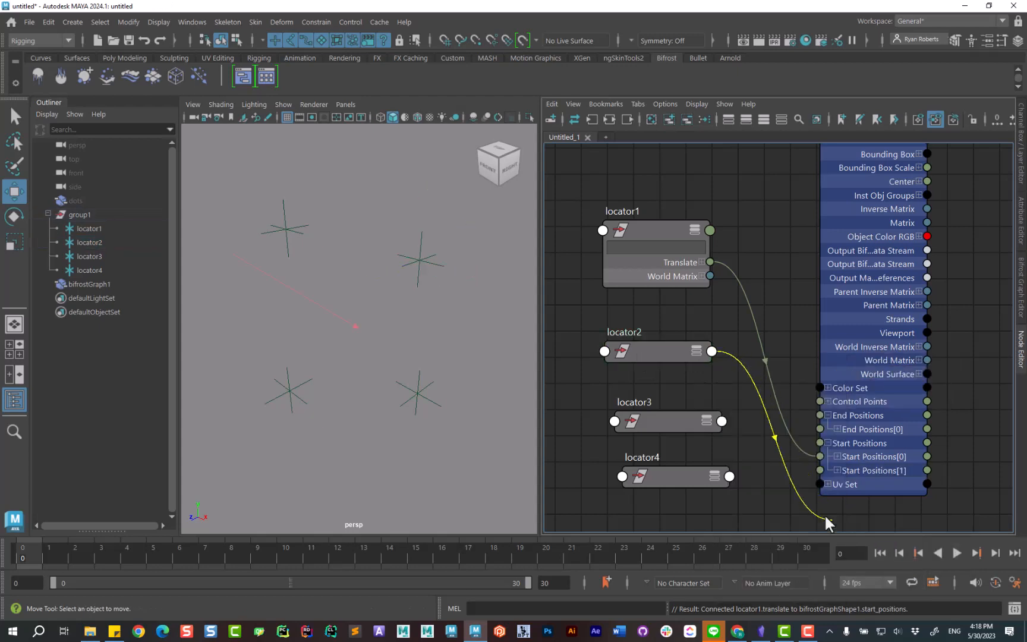
left_click(820, 428)
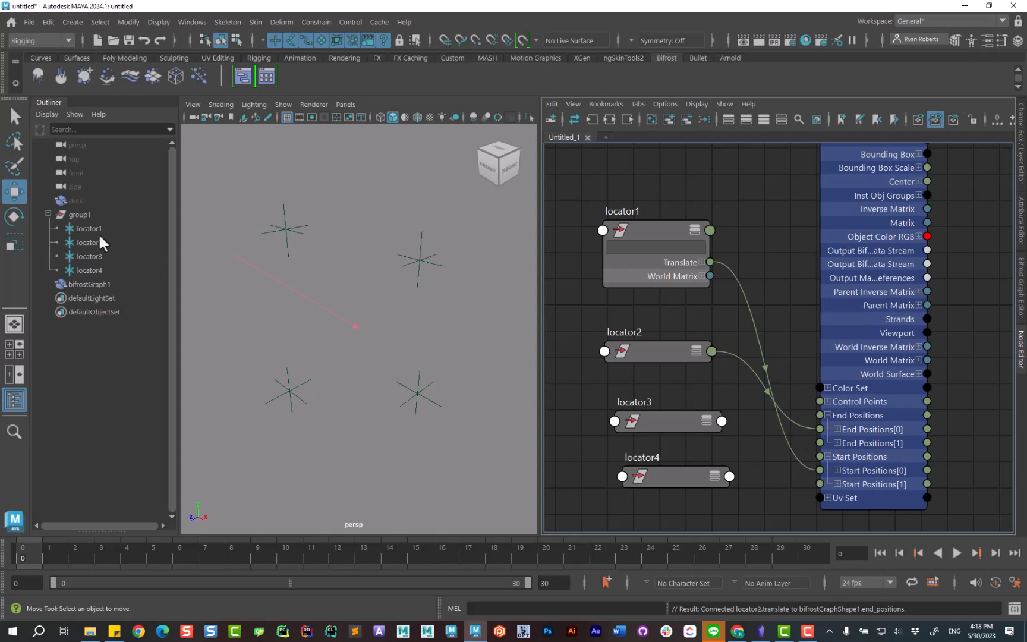
Step: Set group1's Translate X, Y and Z to 0
left_click(112, 217)
left_click(1020, 143)
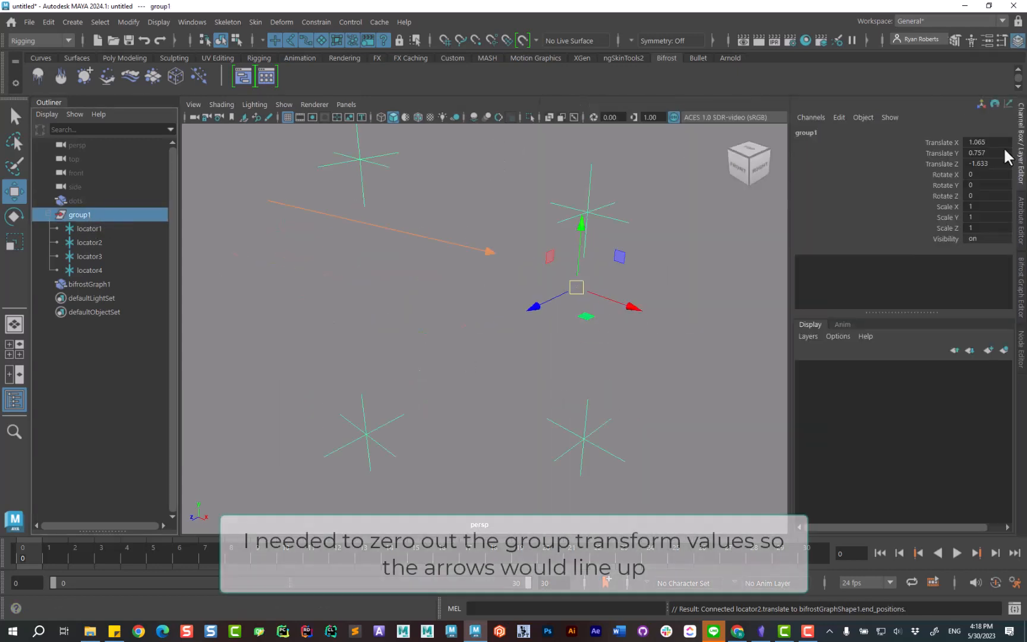
left_click_drag(1003, 146, 995, 159)
type("0")
key("Return")
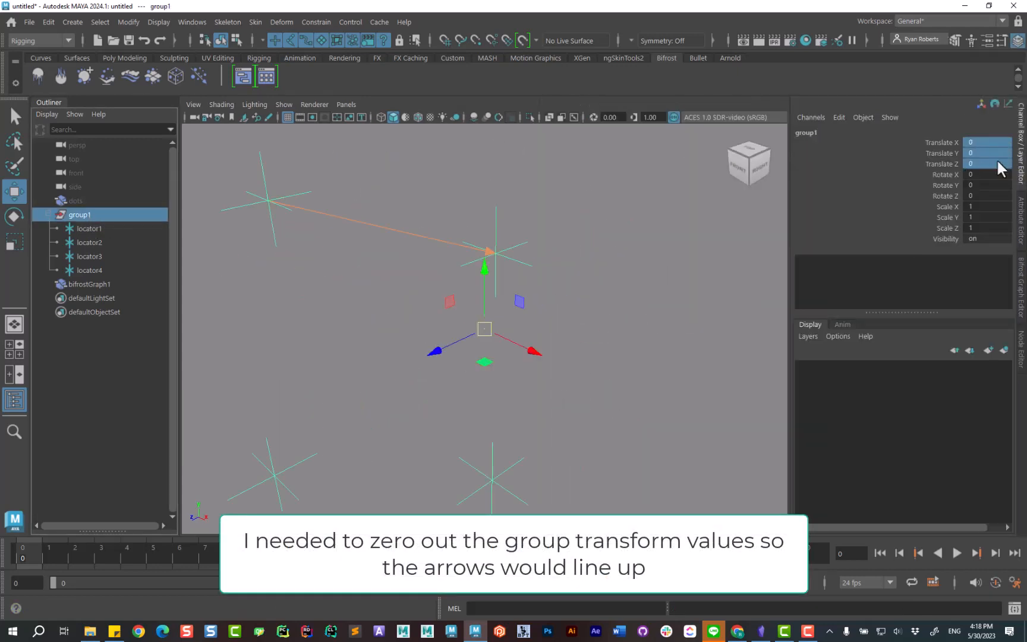
Step: Move the locator2 node up, expand its attributes and connect its Translate to Start Positions[1] on bifrostGraphShape1
left_click(1021, 351)
left_click(766, 298)
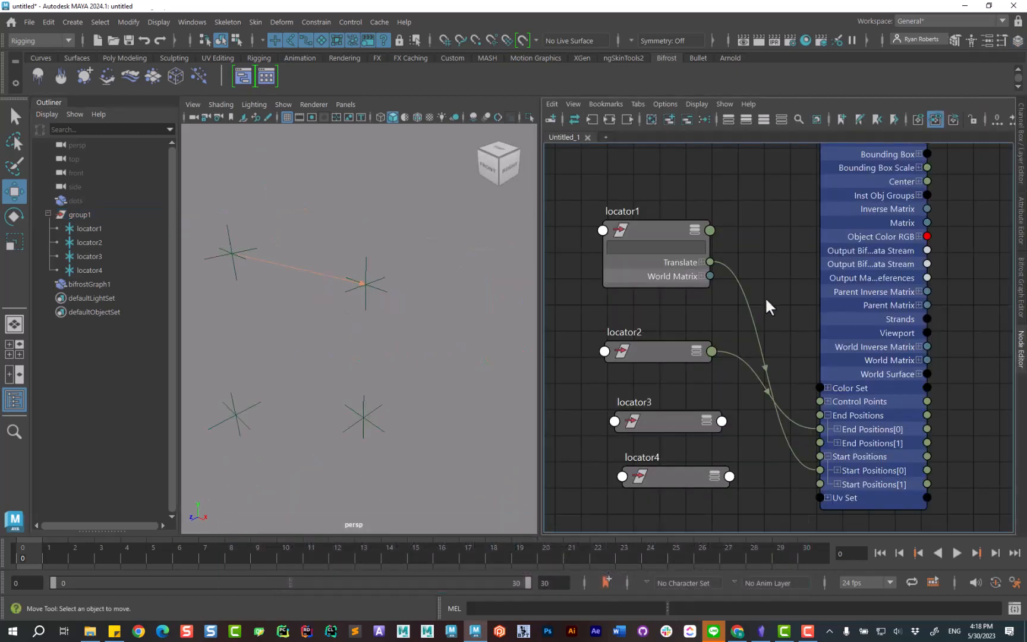
right_click(712, 352)
left_click(682, 354)
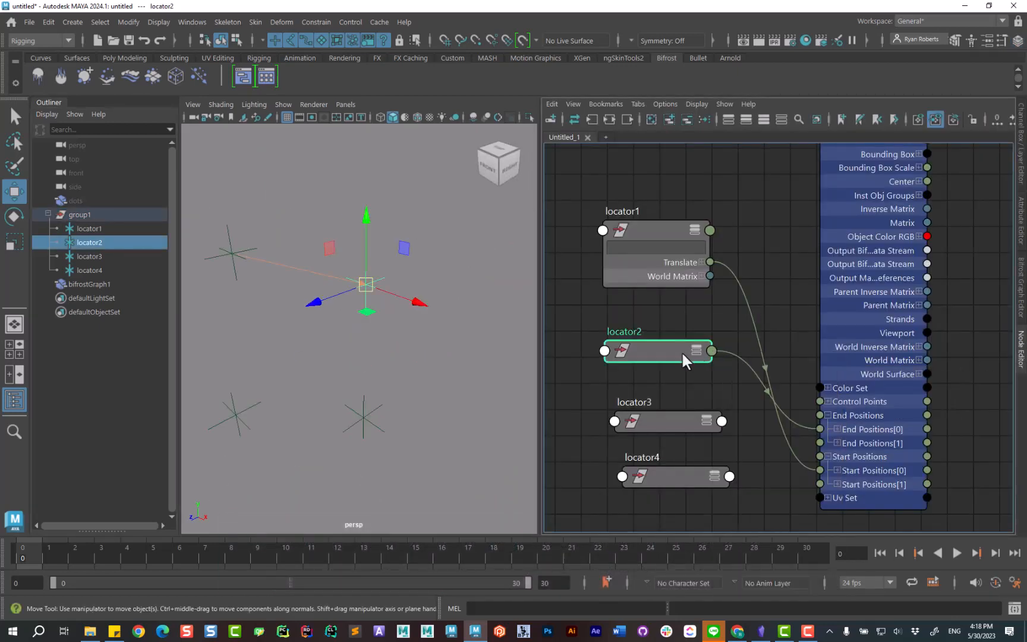
left_click_drag(689, 351, 688, 321)
left_click(704, 350)
left_click_drag(713, 359, 819, 483)
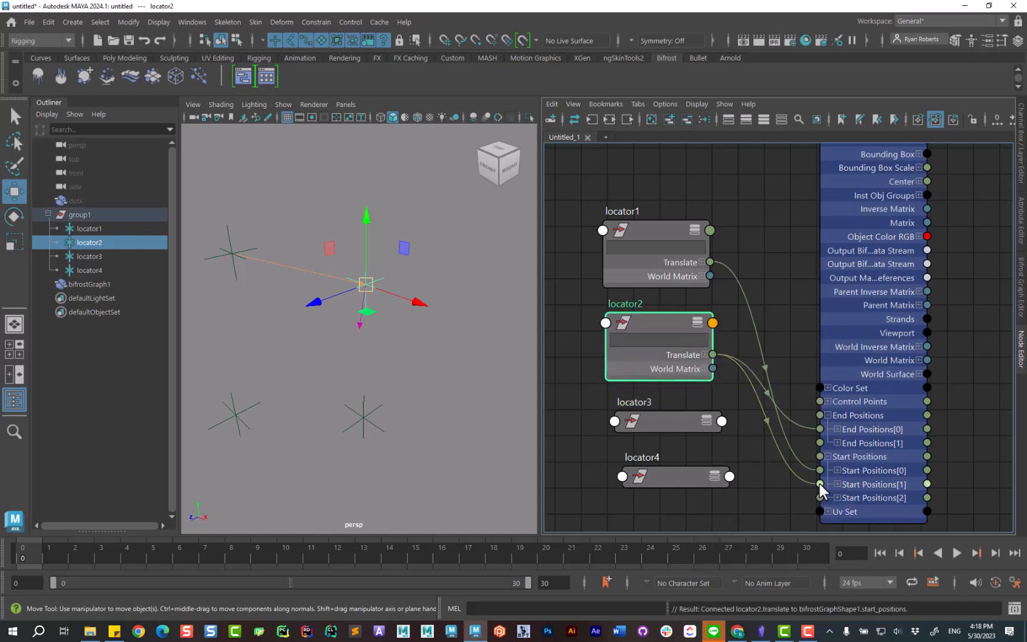
Step: Connect locator3's Translate output to End Positions[1] on bifrostGraphShape1
left_click(723, 421)
mouse_move(769, 360)
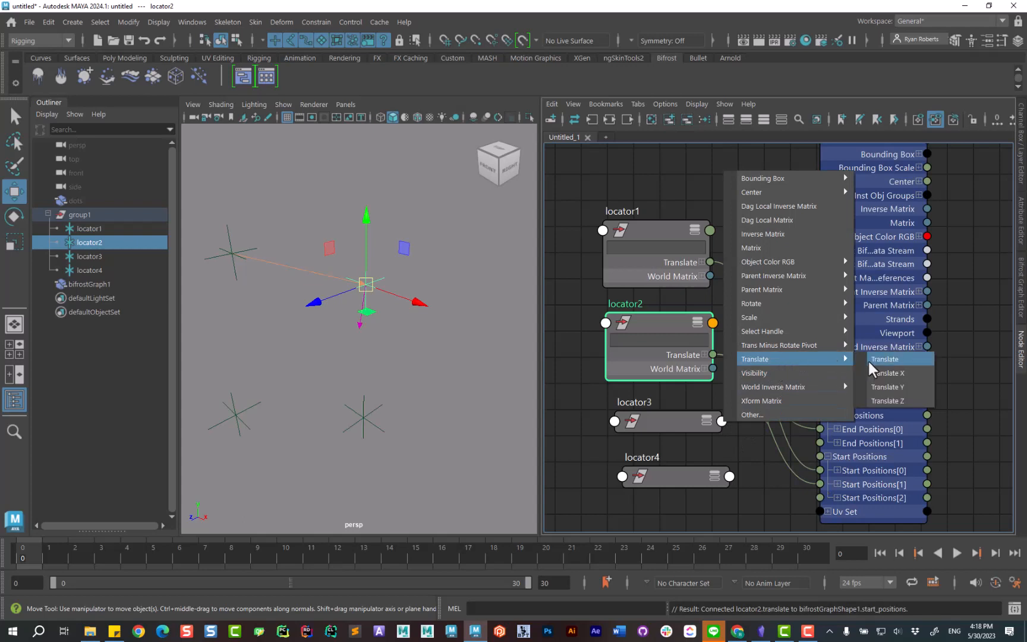
left_click(870, 359)
left_click(819, 442)
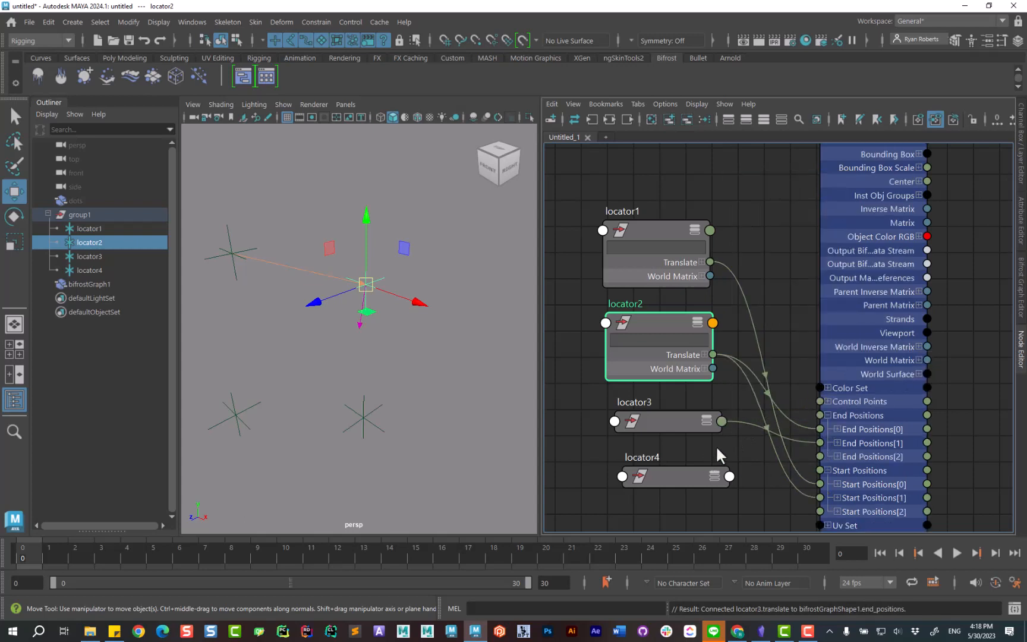
Step: Expand the locator3 node, move locator4 below it, and connect locator3's Translate to Start Positions[2]
middle_click_drag(717, 449, 709, 393)
left_click(697, 376)
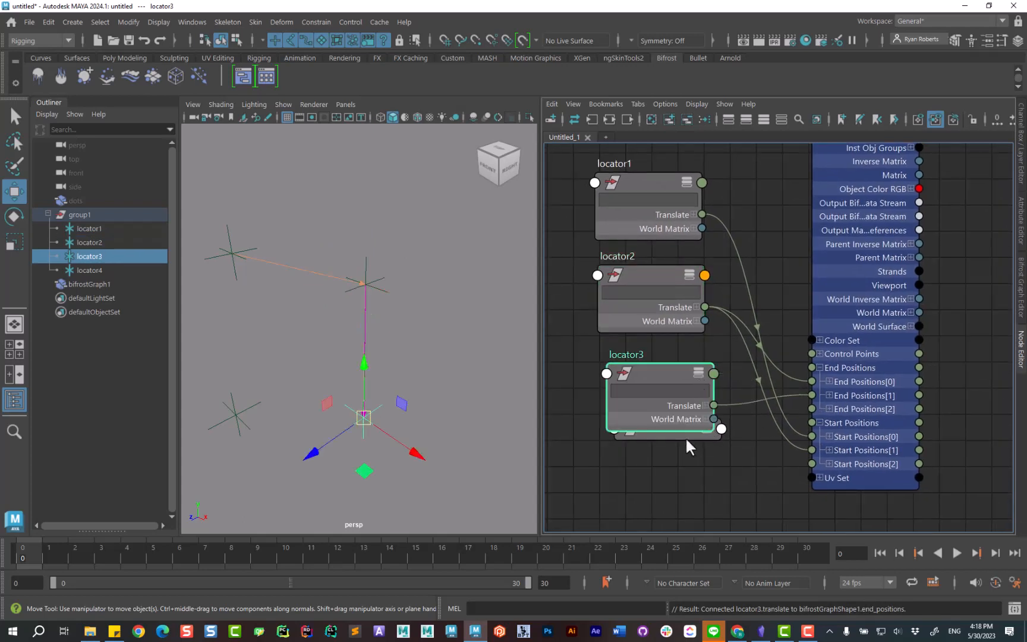
left_click_drag(685, 436, 683, 483)
left_click_drag(713, 405, 812, 463)
Step: Connect locator4's Translate output to End Positions[2] on bifrostGraphShape1
left_click(717, 473)
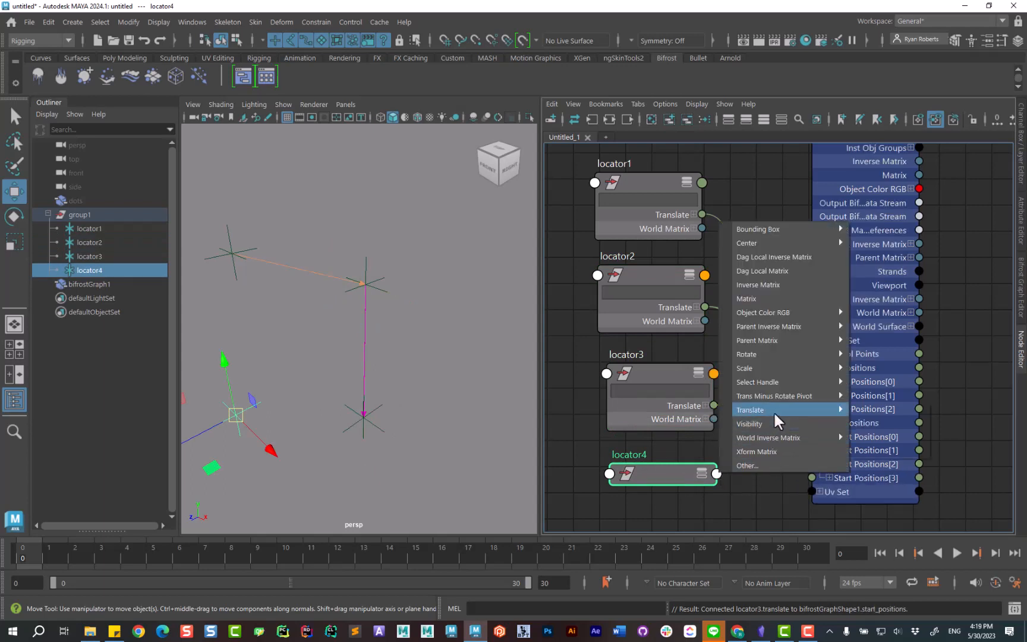
mouse_move(773, 411)
left_click(876, 410)
left_click(812, 409)
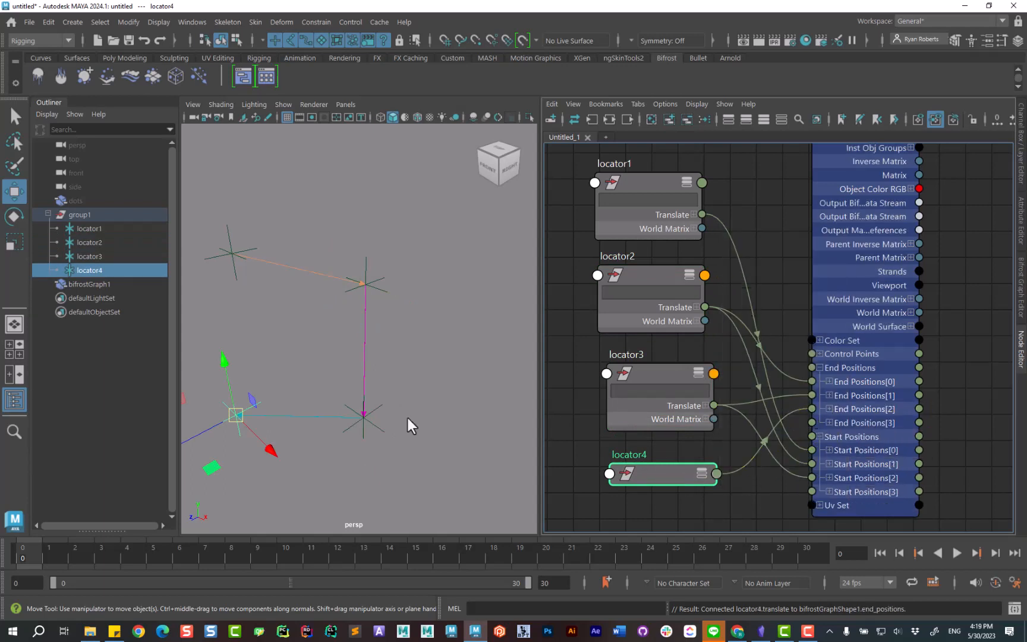
Step: Enlarge the viewport, nudge locator2 slightly and move locator3 to about (0.535, -2.347, 1.225) to test the arrows
right_click_drag(407, 417, 409, 398, "alt")
middle_click_drag(409, 398, 427, 401, "alt")
left_click(1017, 346)
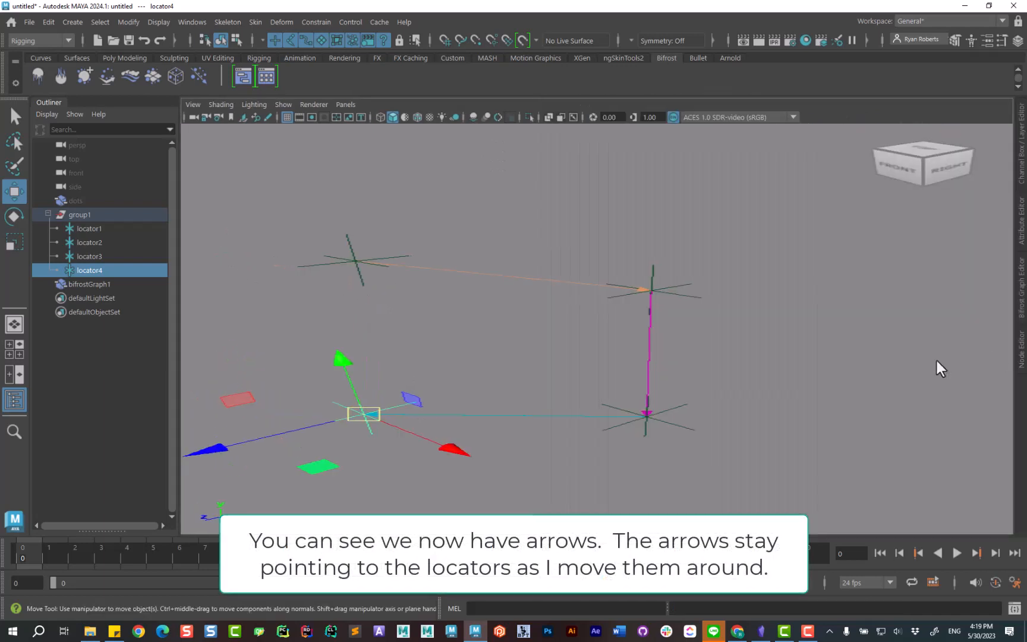
right_click_drag(684, 394, 697, 300, "alt")
left_click(694, 300)
left_click(653, 285)
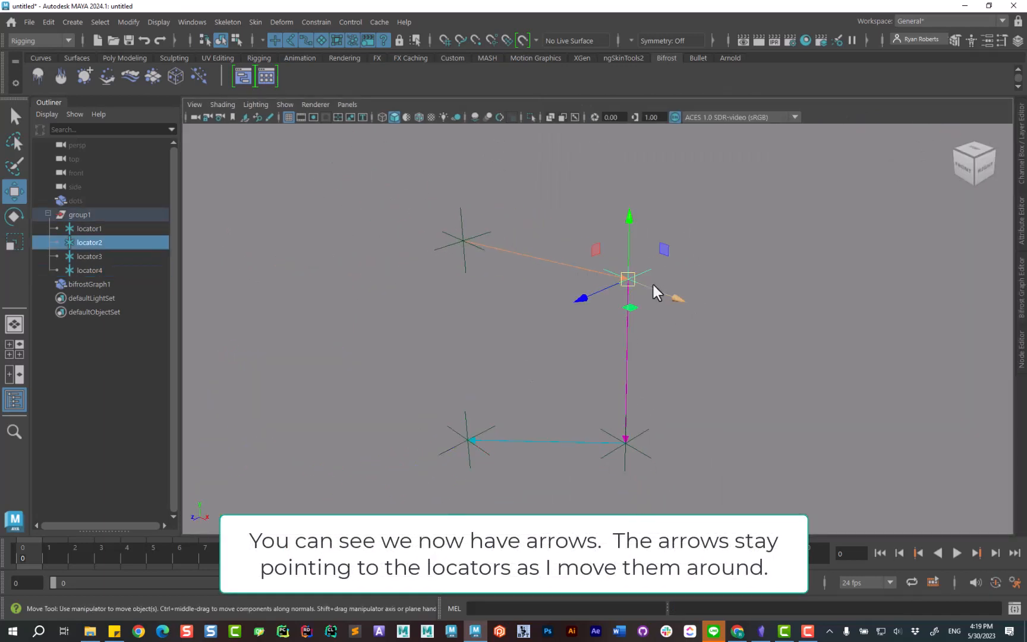
left_click_drag(653, 285, 641, 266)
left_click(646, 456)
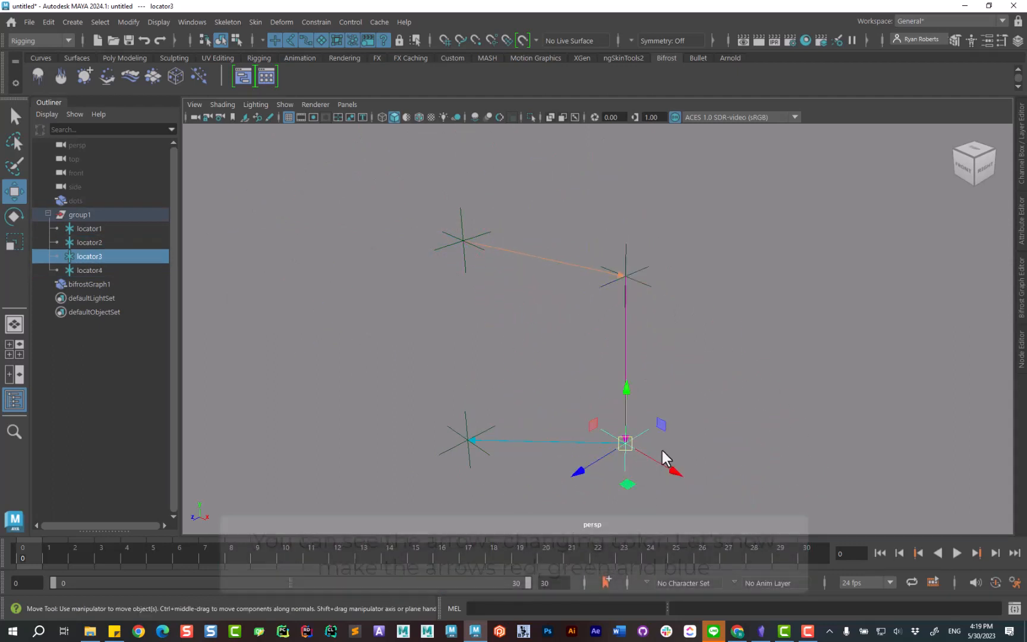
left_click_drag(662, 449, 604, 432)
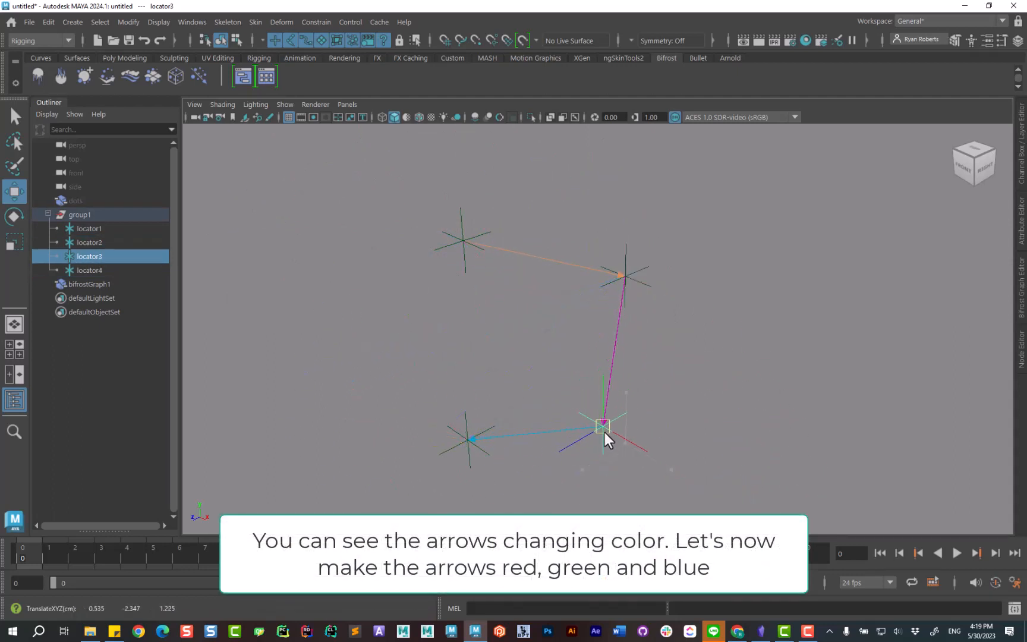
Step: In the Bifrost graph, connect the colors port of create_arrow_strands to the input node
left_click(1022, 301)
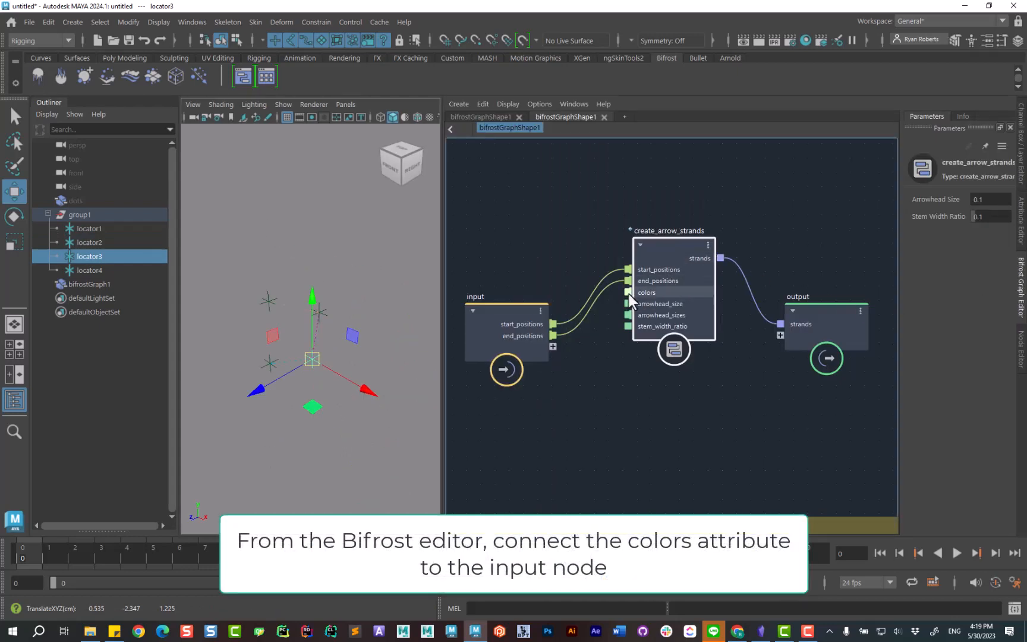
left_click_drag(628, 293, 554, 348)
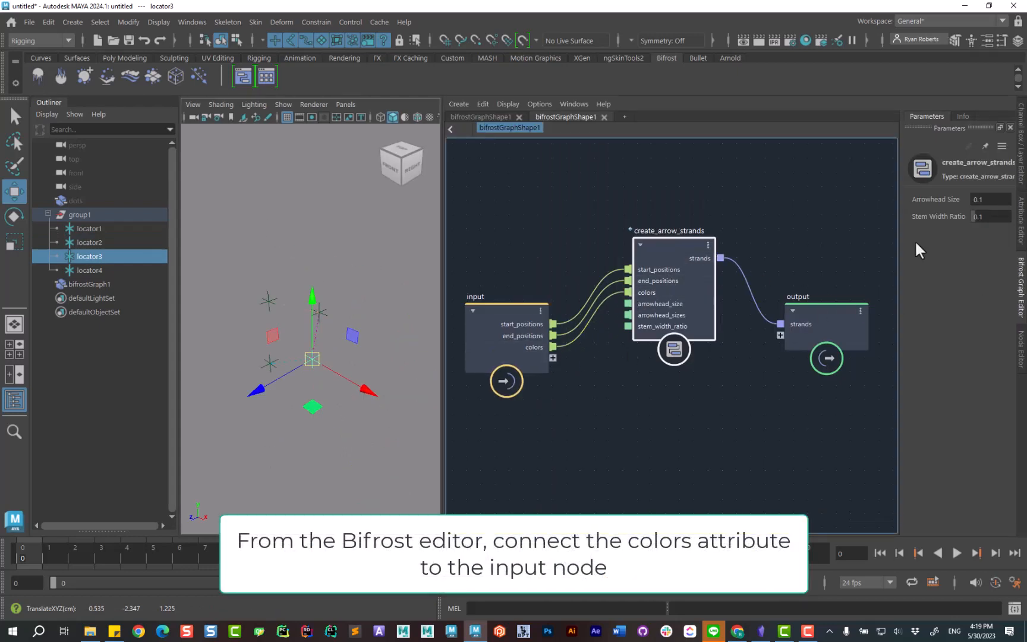
Step: Show the extra attributes of bifrostGraphShape1 and add three items to Colors
left_click(1020, 161)
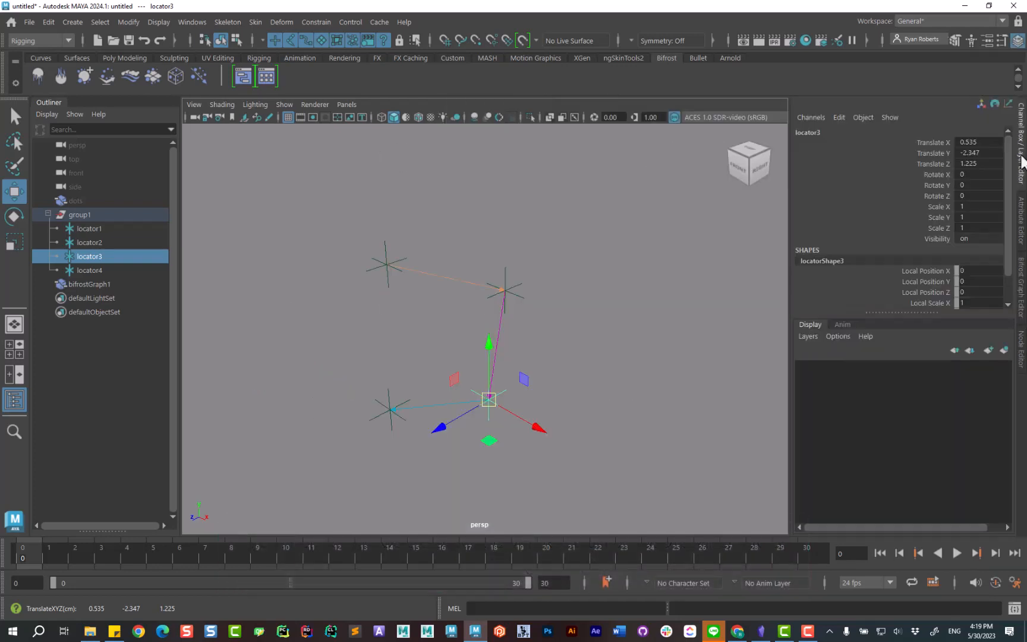
left_click(1019, 222)
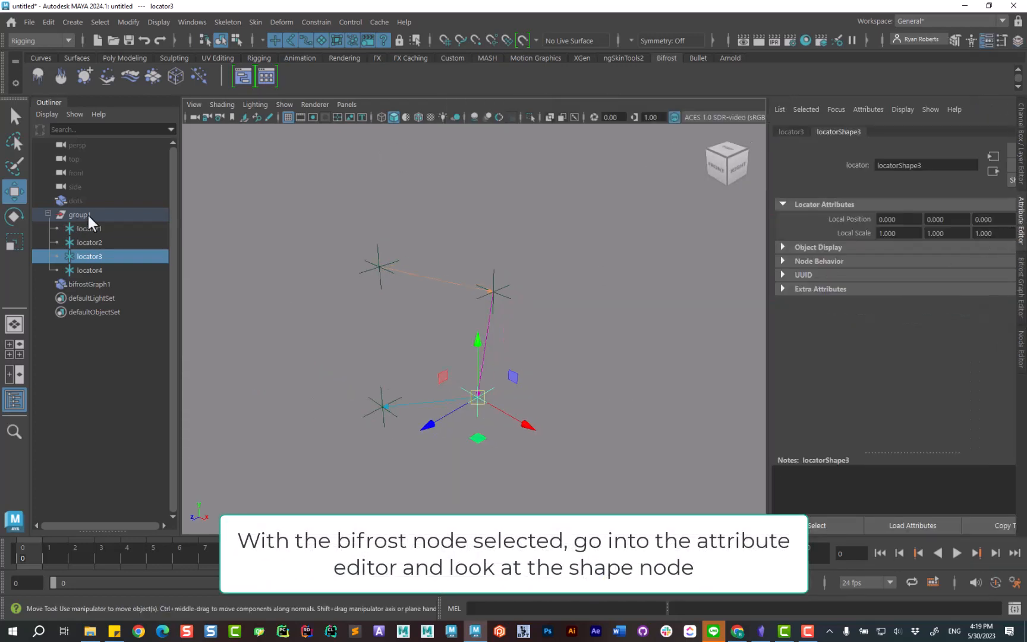
left_click(90, 285)
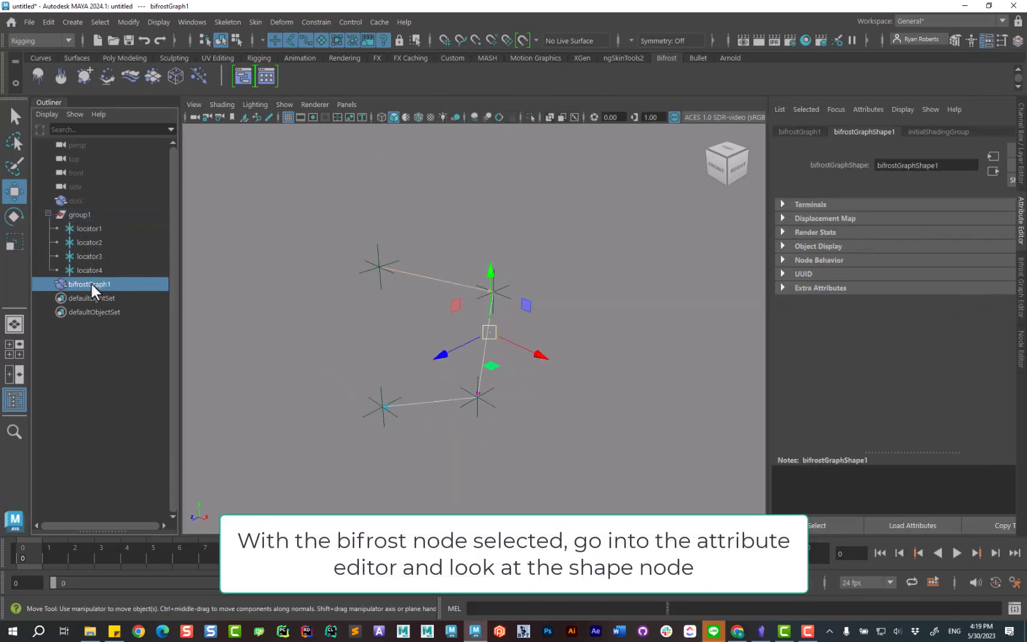
left_click(782, 288)
scroll(832, 356, "down", 2)
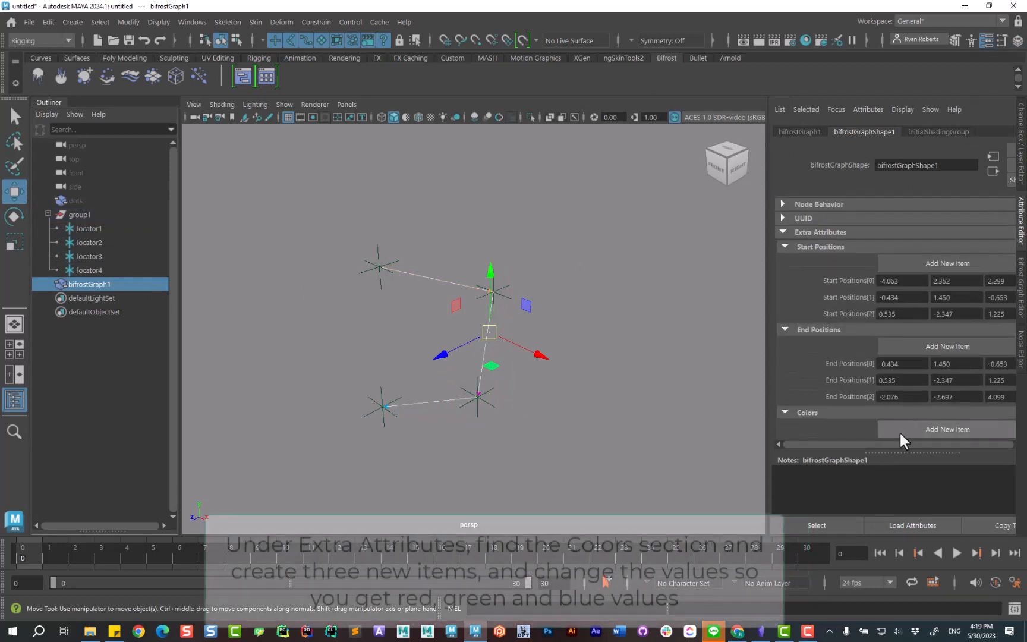
left_click(901, 426)
left_click(901, 426)
left_click(902, 426)
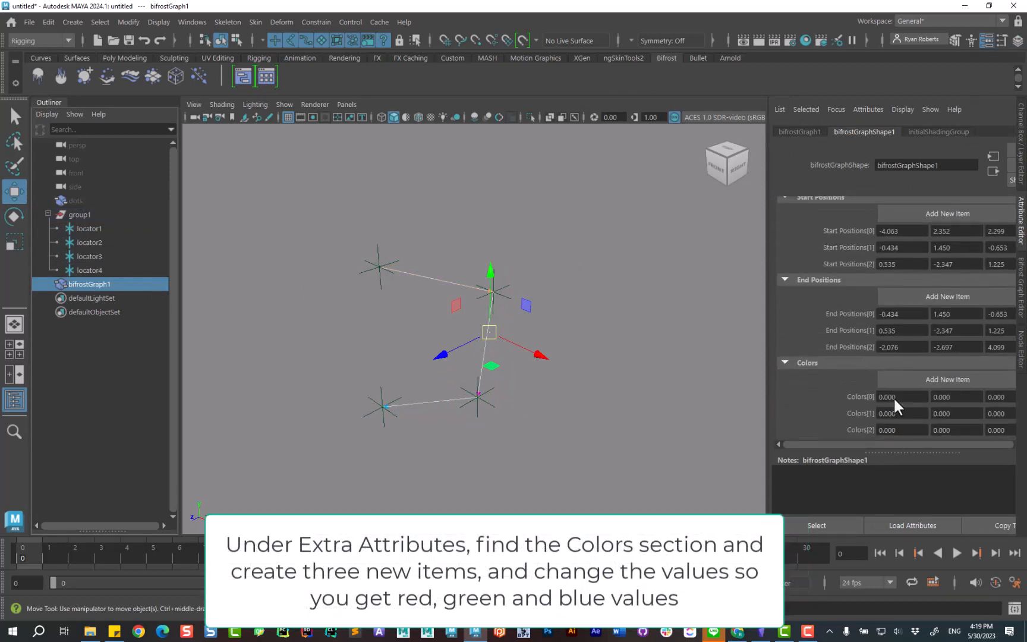
Step: Set Colors[0] to red (1, 0, 0), Colors[1] to green (0, 1, 0) and Colors[2] to blue (0, 0, 1)
type("1")
left_click(950, 413)
type("1")
left_click(986, 428)
type("1")
left_click(657, 310)
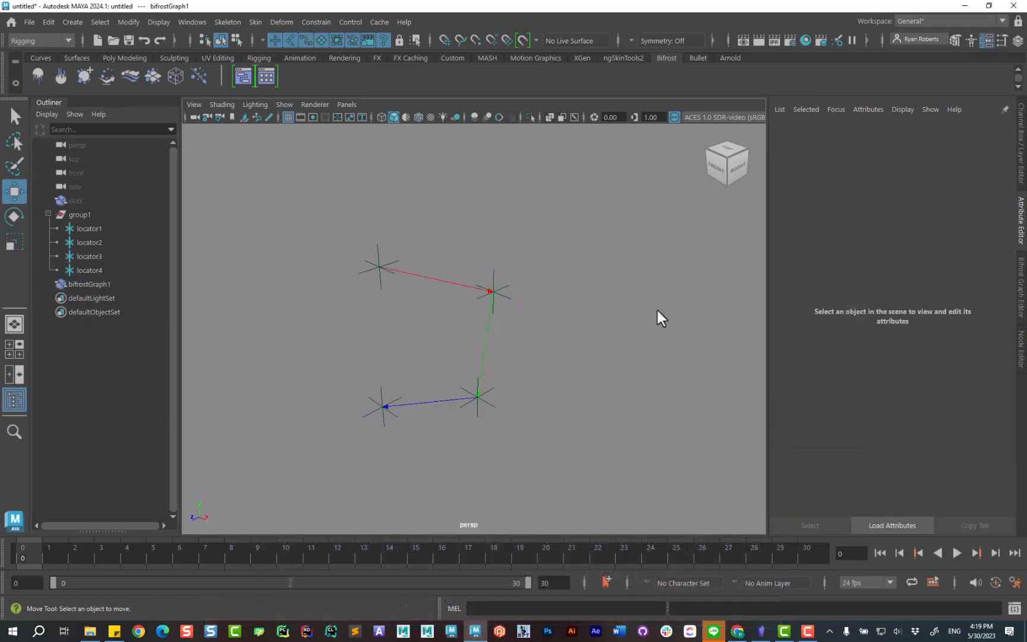
Step: Move locator3 in the viewport to about (0.343, -1.811, 1.016)
scroll(475, 404, "up", 4)
left_click(493, 478)
left_click_drag(481, 449, 484, 420)
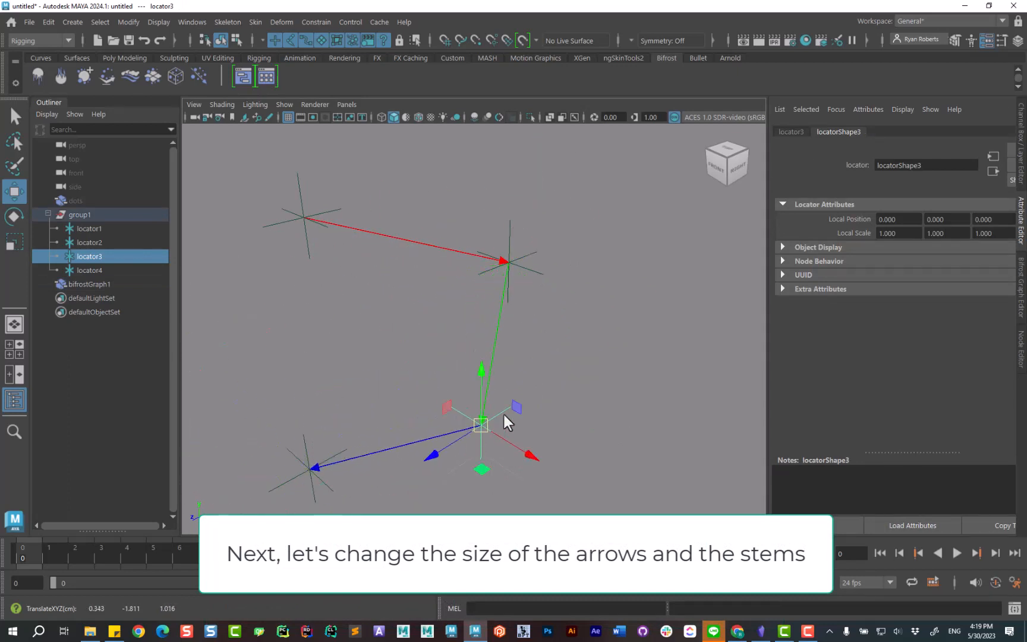
scroll(556, 369, "down", 4)
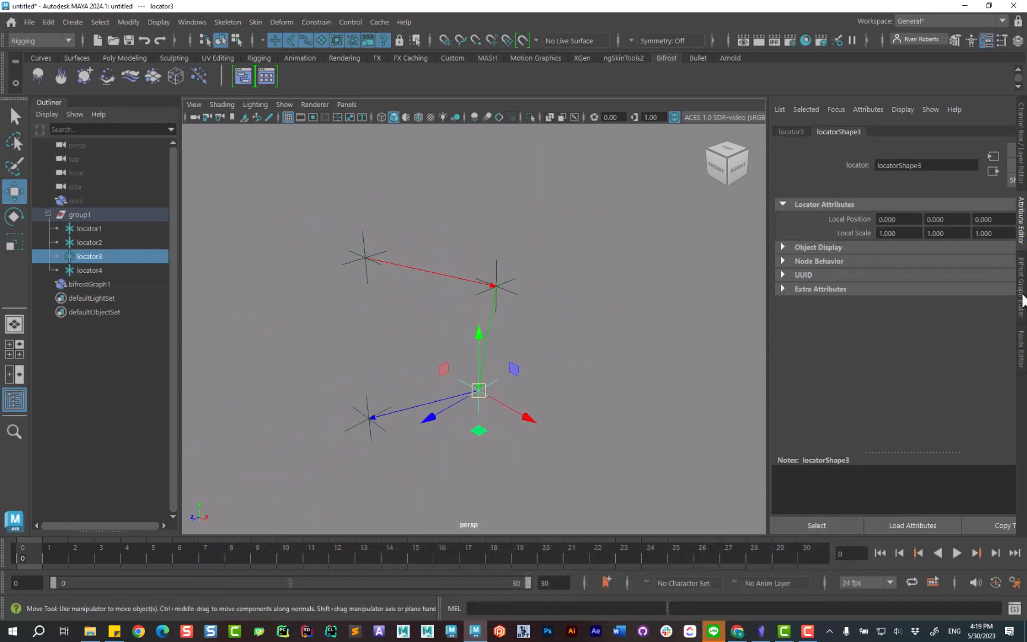
Step: Return to the Bifrost graph, widen the create_arrow_strands parameter area and deselect locator3 with the arrows framed closer
left_click(1022, 300)
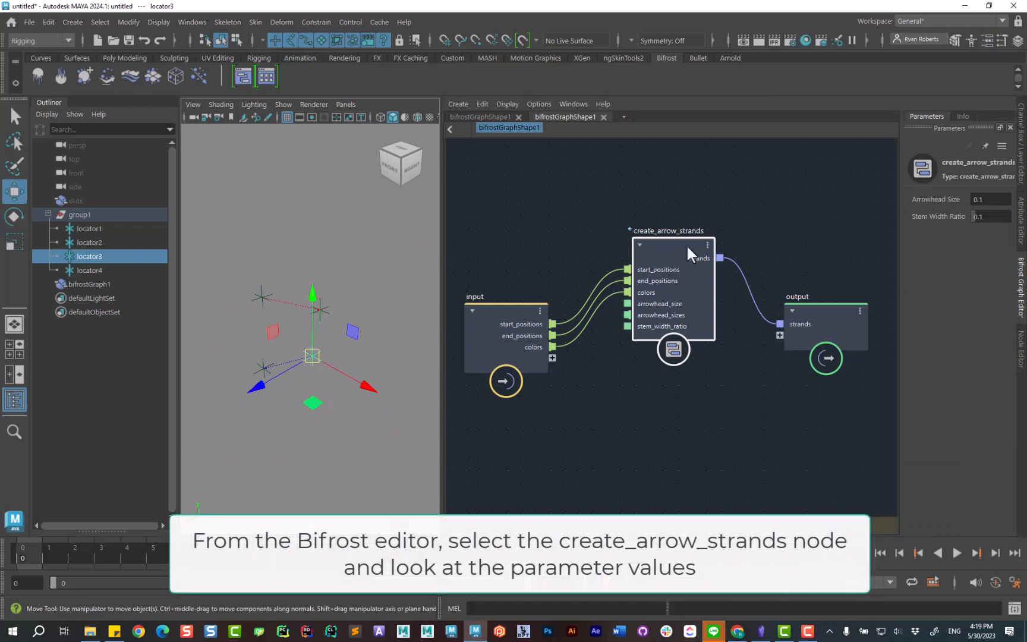
left_click_drag(900, 261, 843, 273)
scroll(316, 448, "up", 2)
right_click_drag(315, 448, 409, 454, "alt")
middle_click_drag(376, 347, 418, 359, "alt")
right_click_drag(336, 353, 309, 351, "alt")
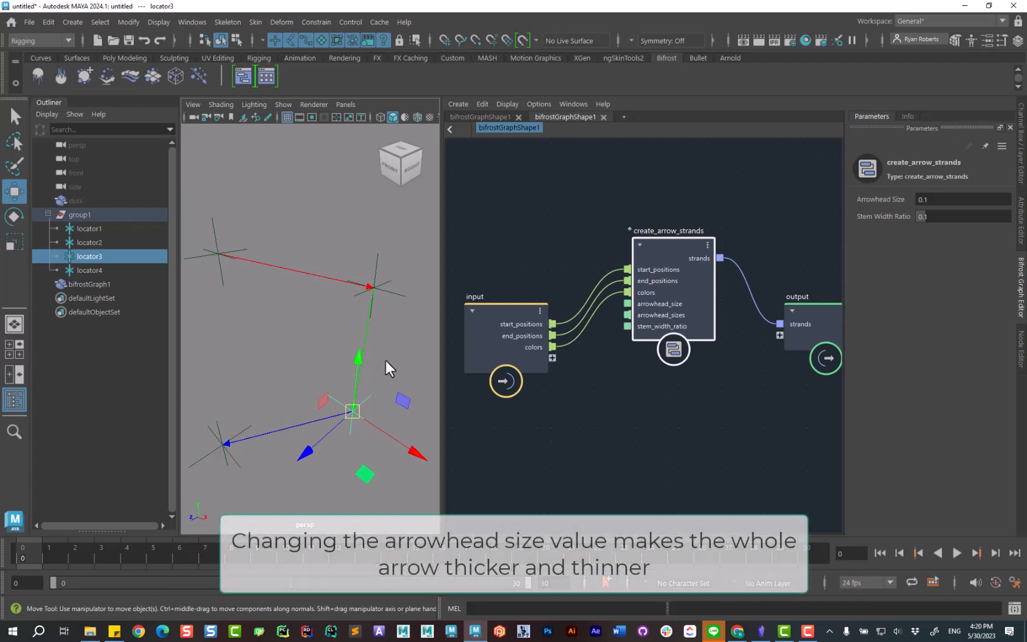
left_click(385, 357)
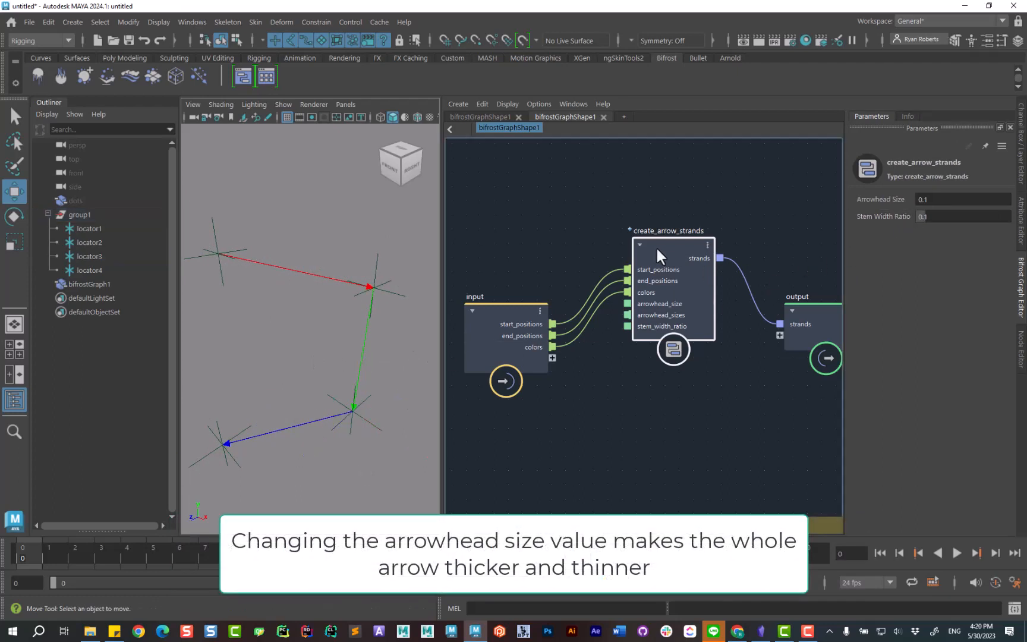
Step: Try Arrowhead Size values of 1, 0.5 and 0.2 on create_arrow_strands
left_click(940, 200)
type("1")
key("Return")
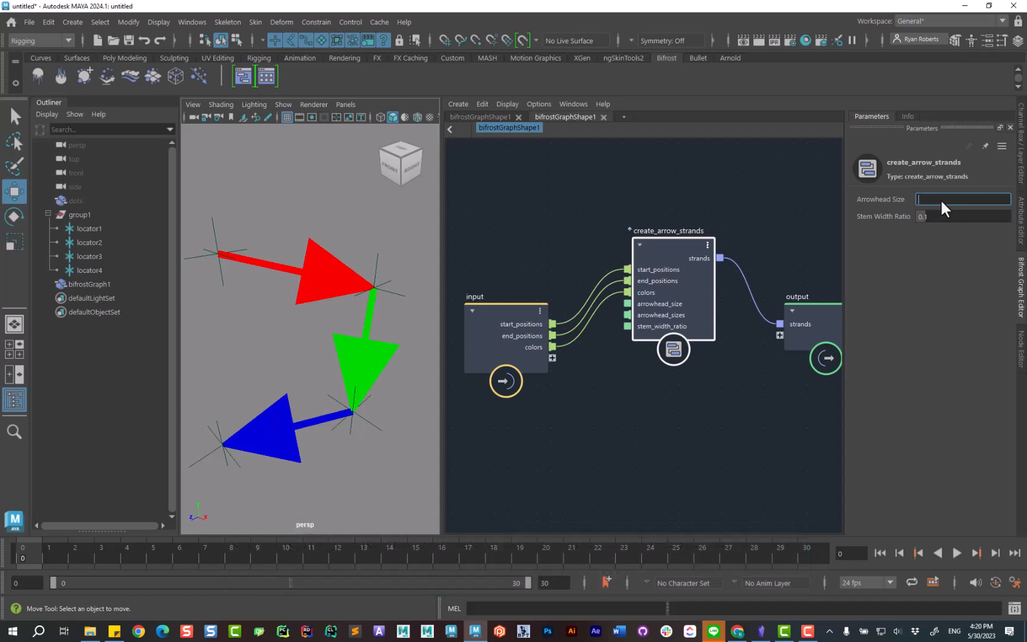
type(".5")
key("Return")
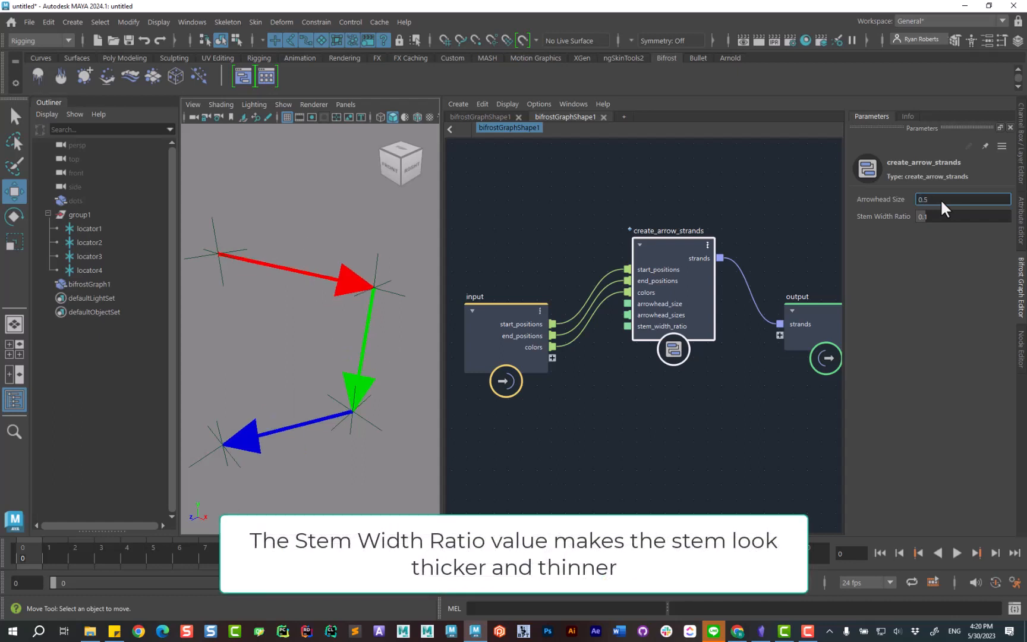
type("0.2")
key("Return")
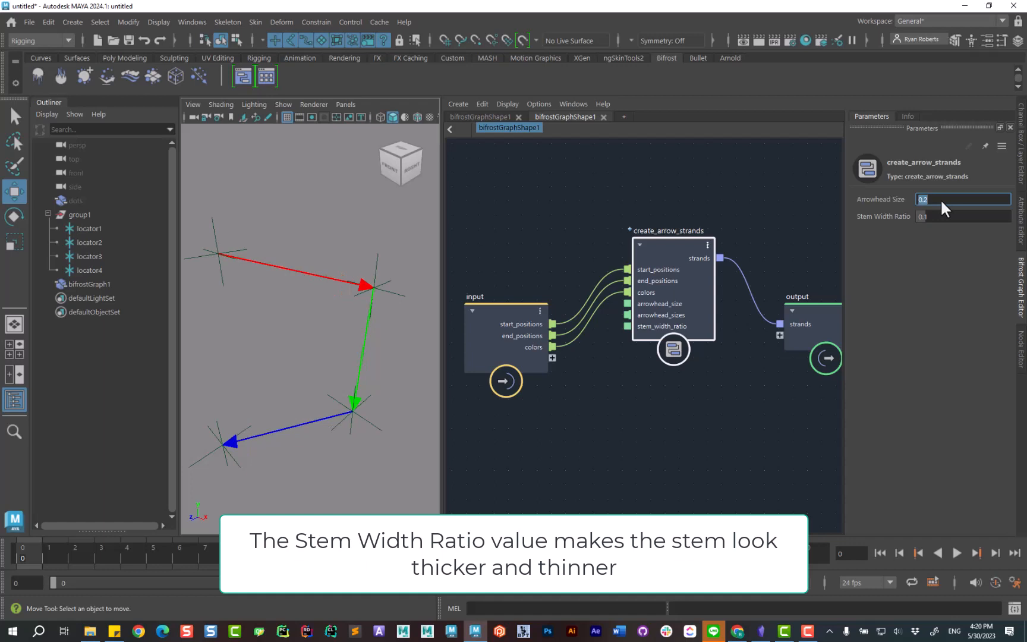
Step: Try Stem Width Ratio values of 1, 0.5 and 0.2 on create_arrow_strands
left_click(938, 216)
type("1")
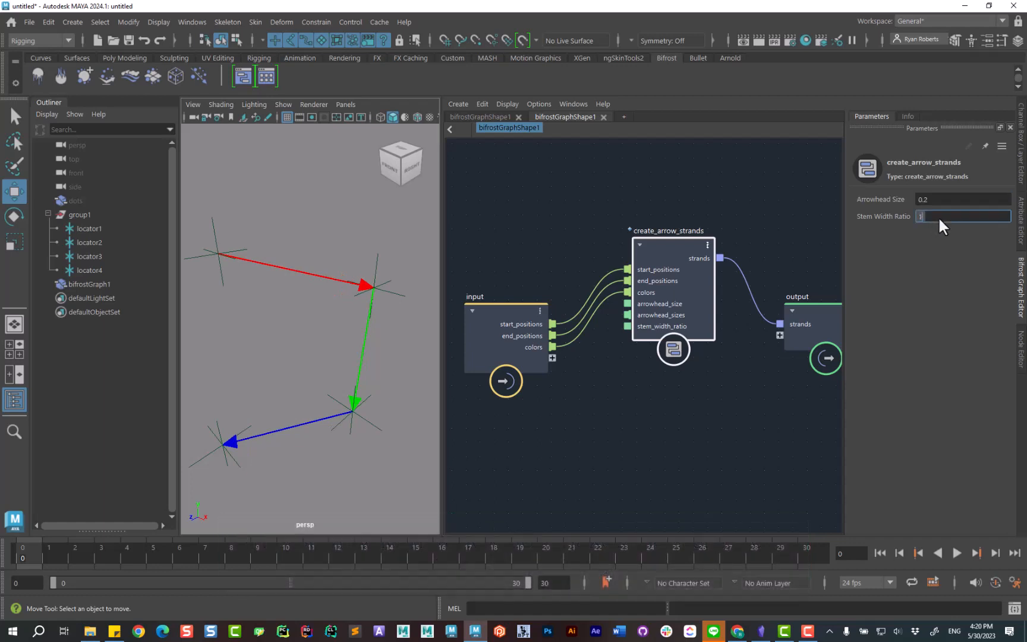
key("Return")
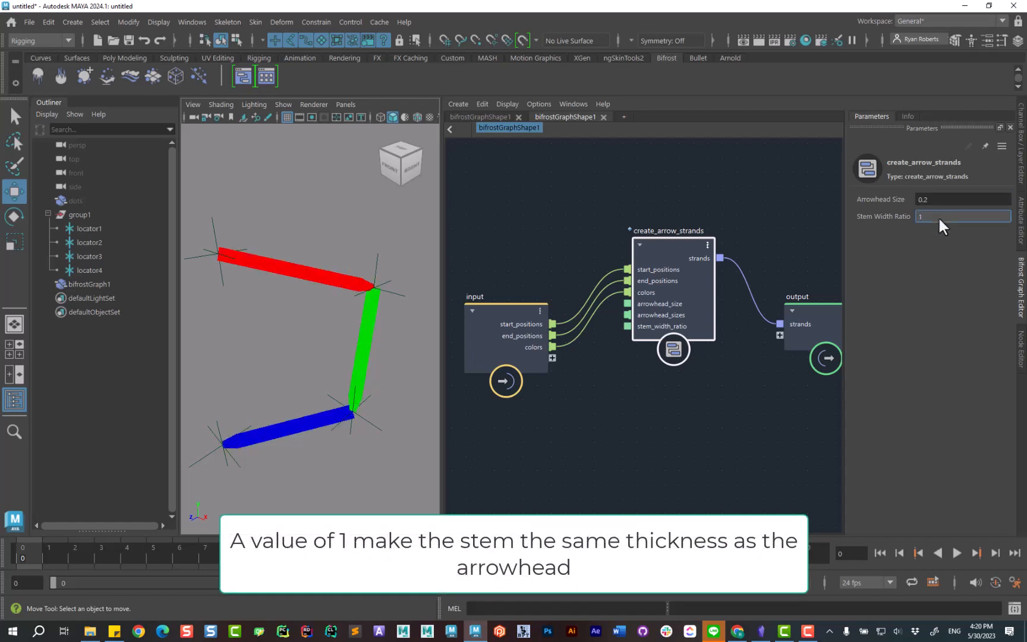
type("0.5")
key("Return")
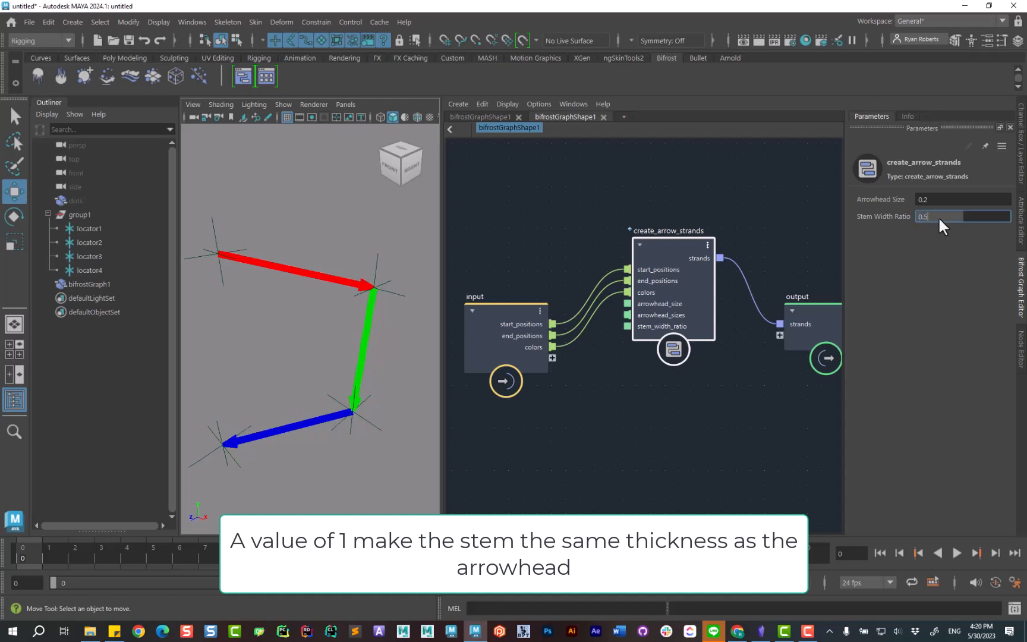
type("0.2")
key("Return")
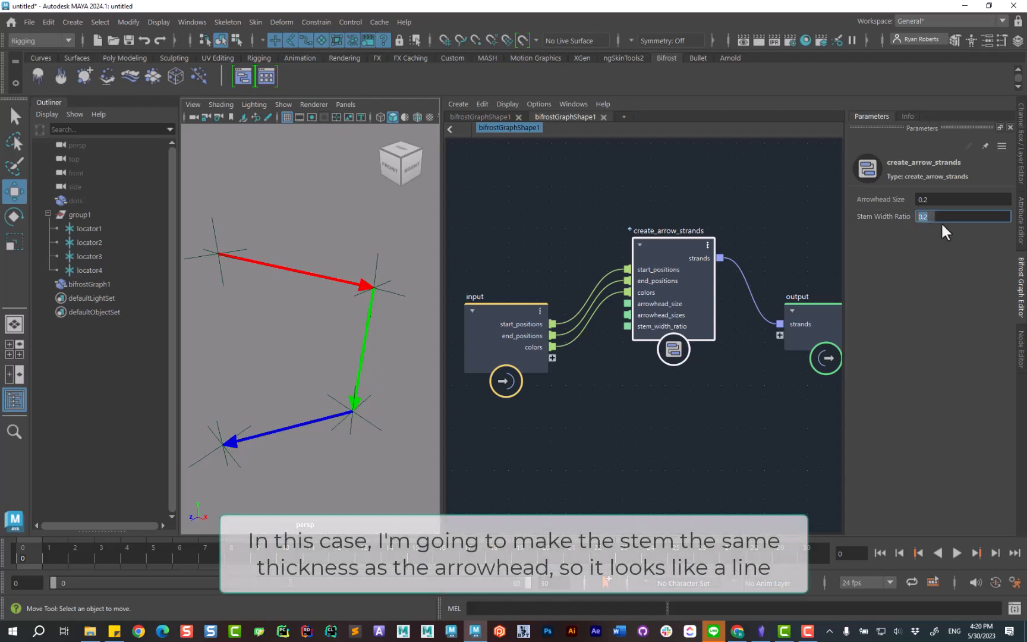
Step: Set the Stem Width Ratio to 1 and the Arrowhead Size to 0.1 so the arrows look like lines
type("1")
key("Return")
left_click(940, 200)
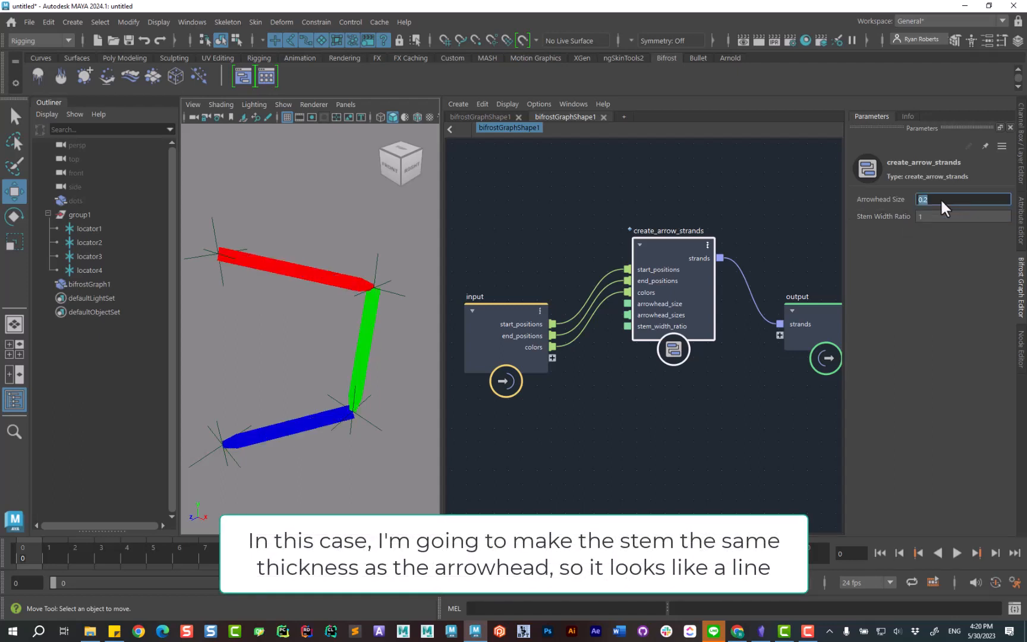
type("0.1")
key("Return")
scroll(252, 348, "down", 2)
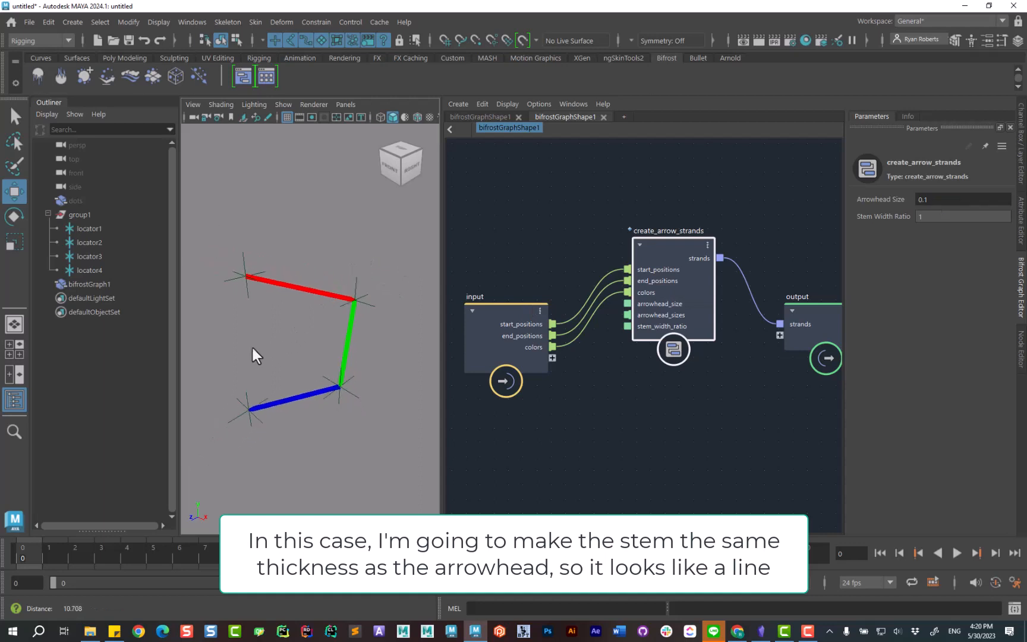
scroll(252, 348, "down", 1)
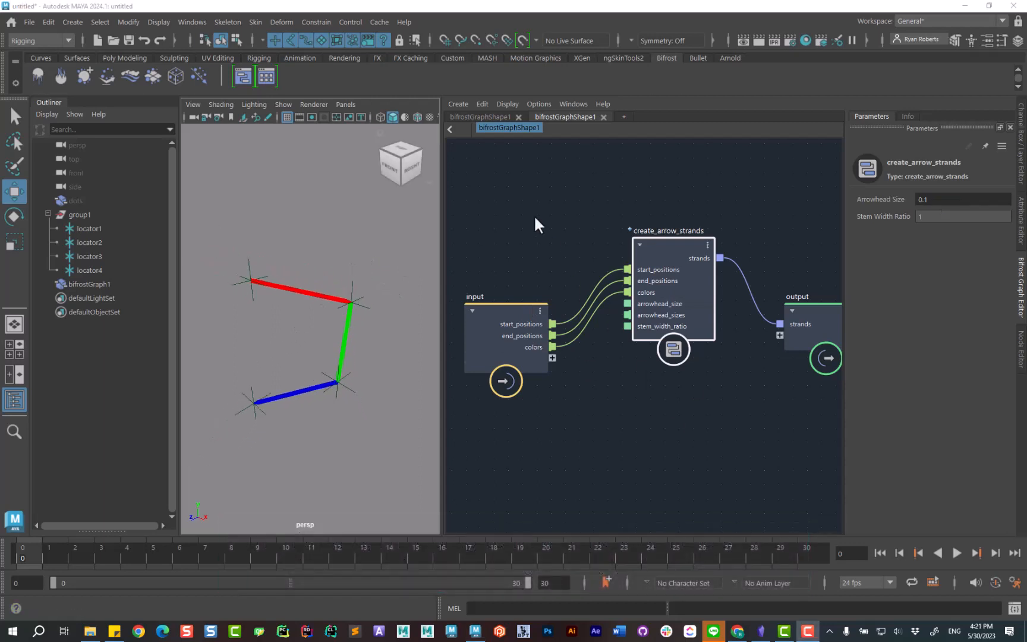
Step: Select locator1 and nudge it slightly in the viewport
left_click(89, 228)
mouse_move(252, 287)
left_mouse_down()
mouse_move(268, 278)
mouse_move(248, 288)
left_mouse_up()
Step: Try moving group1 upward by about (-0.309, 1.667, -0.941), and undo the move
left_click(90, 215)
left_click_drag(340, 340, 366, 298)
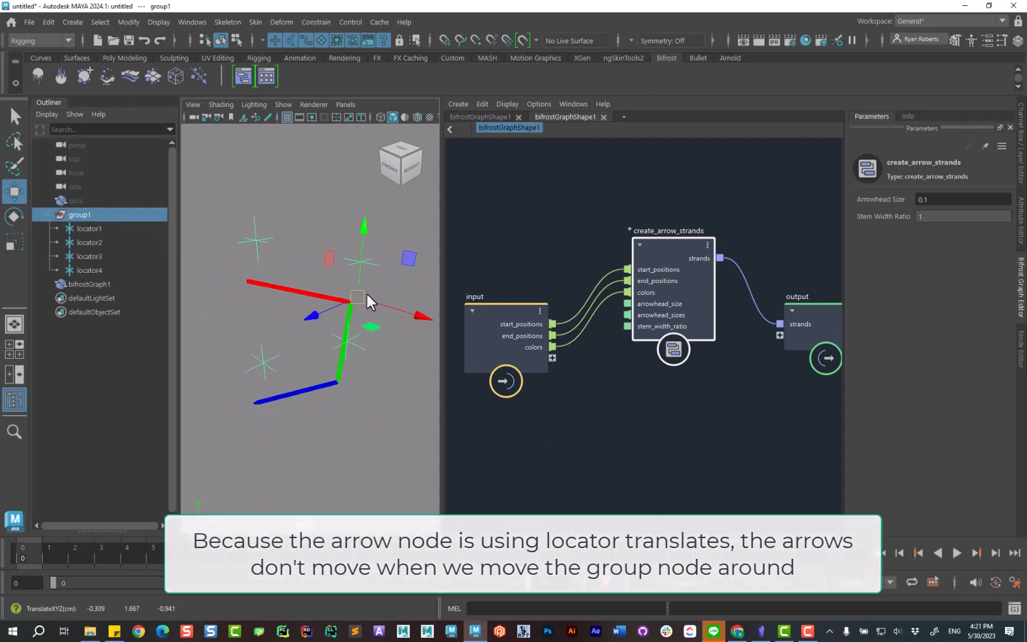
key("ctrl+z")
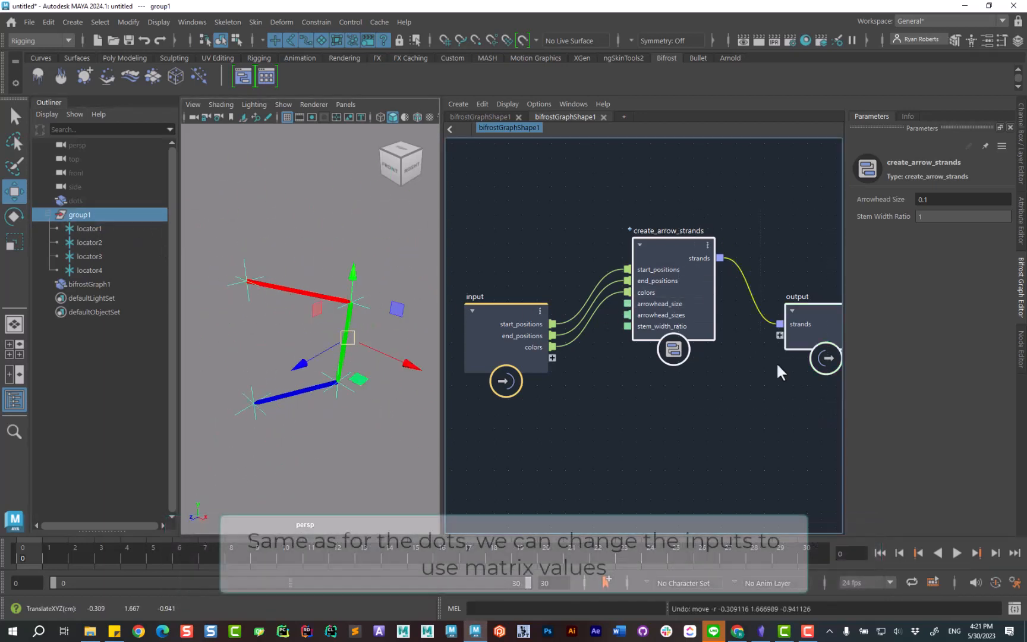
Step: Move create_arrow_strands away from the input node and add a matrix_to_SRT node above the connections between them
left_click_drag(664, 253, 766, 279)
left_click(591, 226)
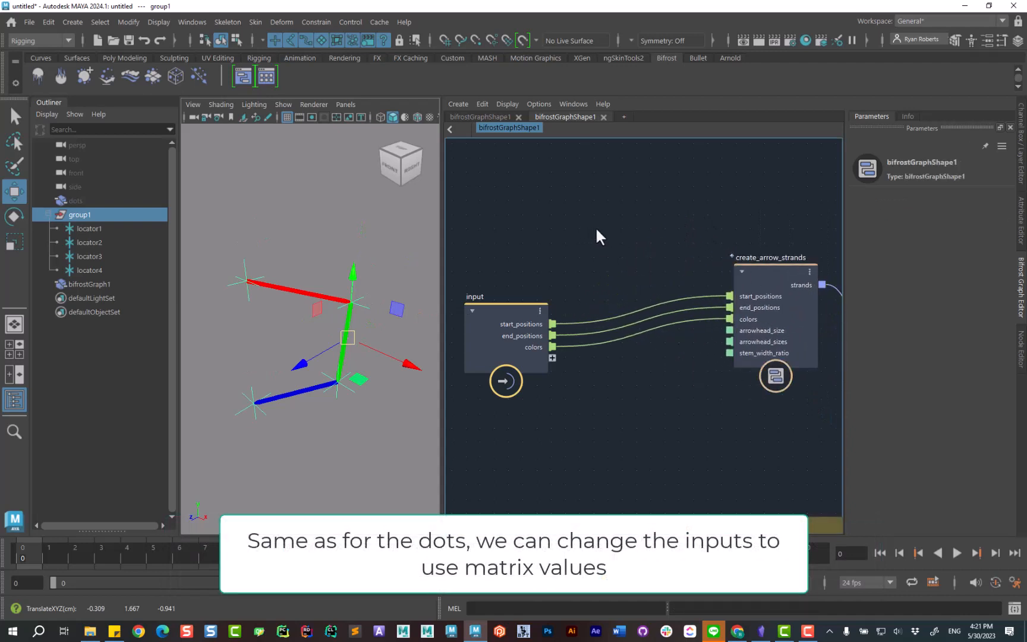
key("Tab")
type("matri")
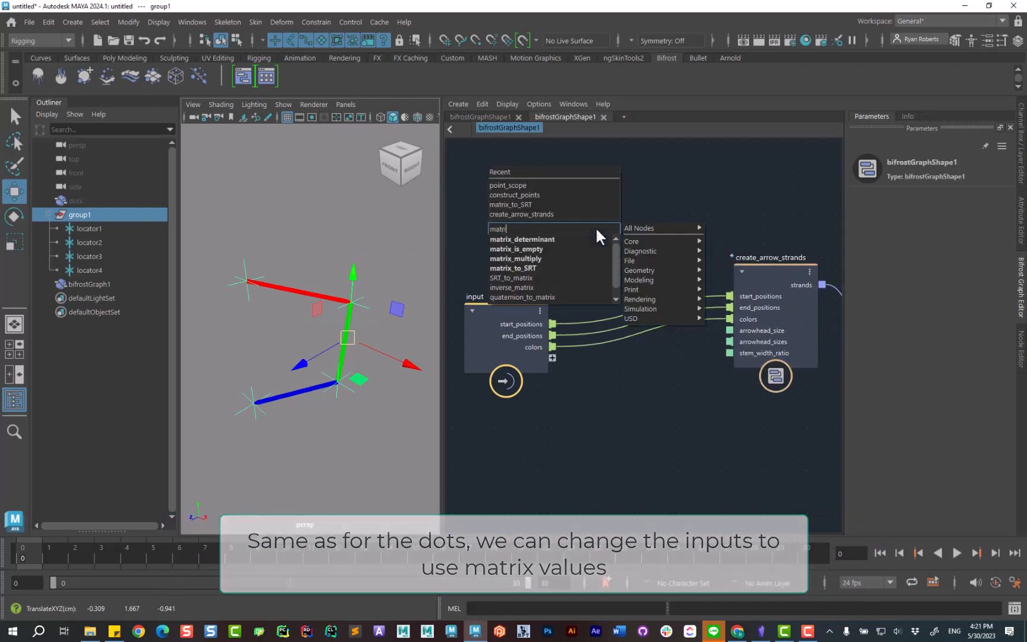
left_click(537, 266)
left_click_drag(613, 254, 649, 219)
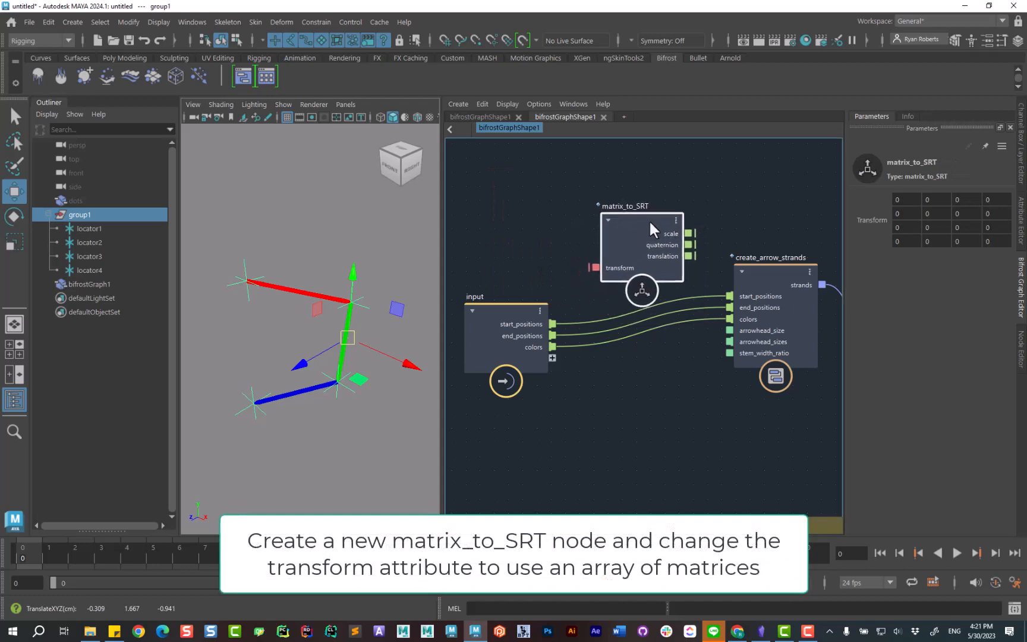
Step: Set the value type of matrix_to_SRT's transform port to a 1D array of 4x4 32-bit floating-point matrices
right_click(618, 265)
left_click(672, 272)
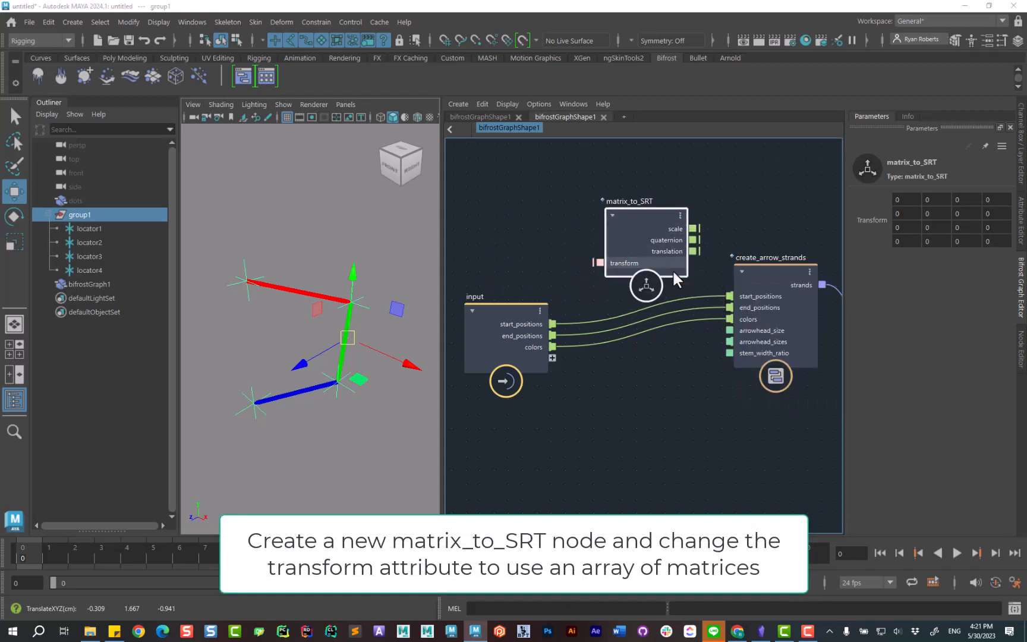
left_click(500, 233)
left_click(442, 248)
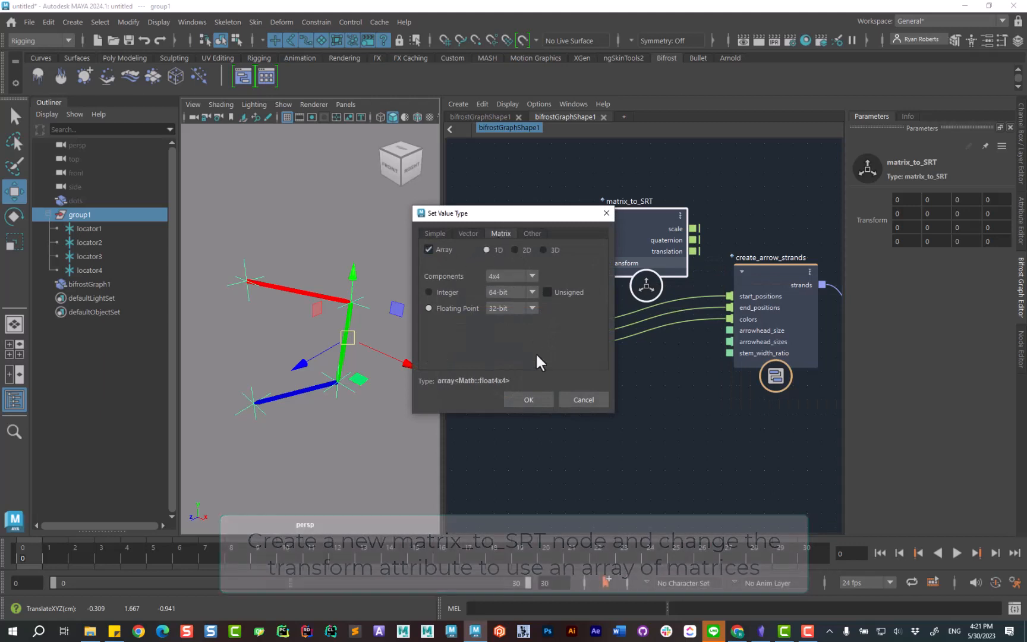
left_click(528, 399)
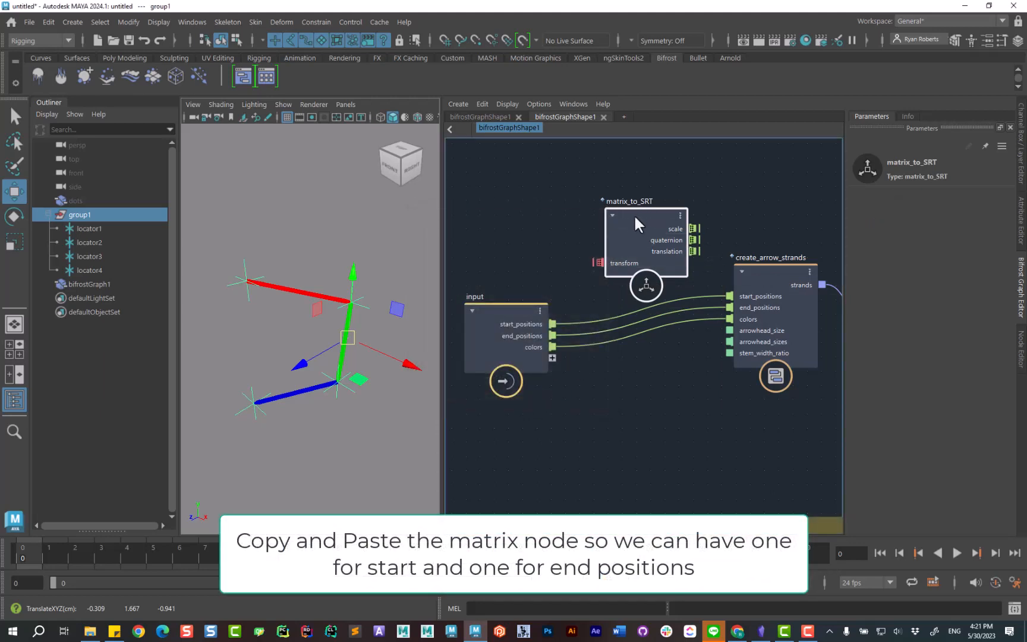
Step: Duplicate matrix_to_SRT, place the copy below the original, and expose both transform ports as new ports on the input node
key("ctrl+c")
key("ctrl+v")
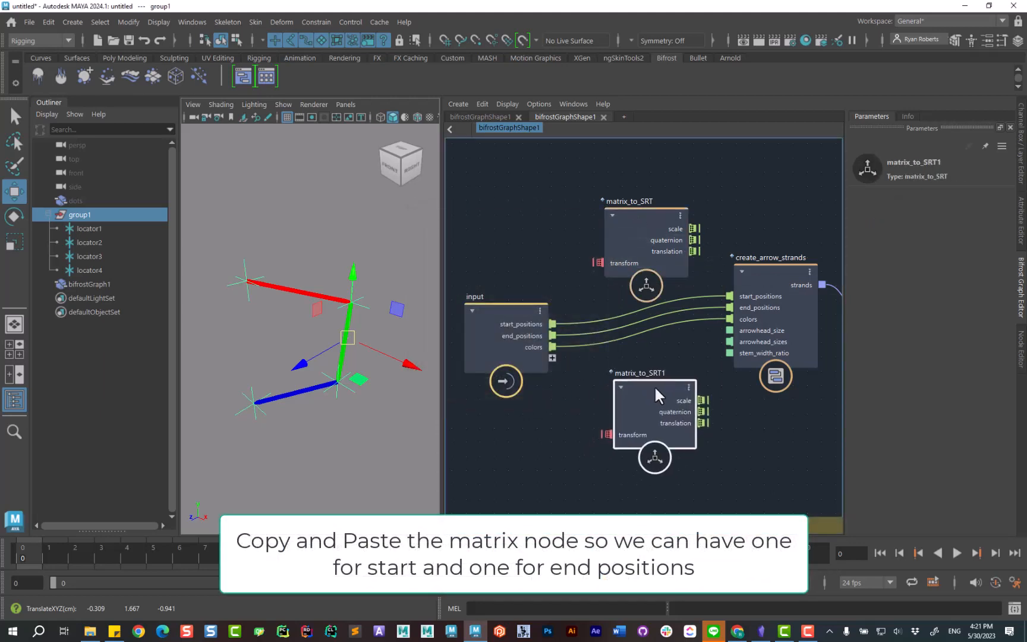
left_click_drag(655, 388, 658, 387)
left_click_drag(596, 262, 556, 357)
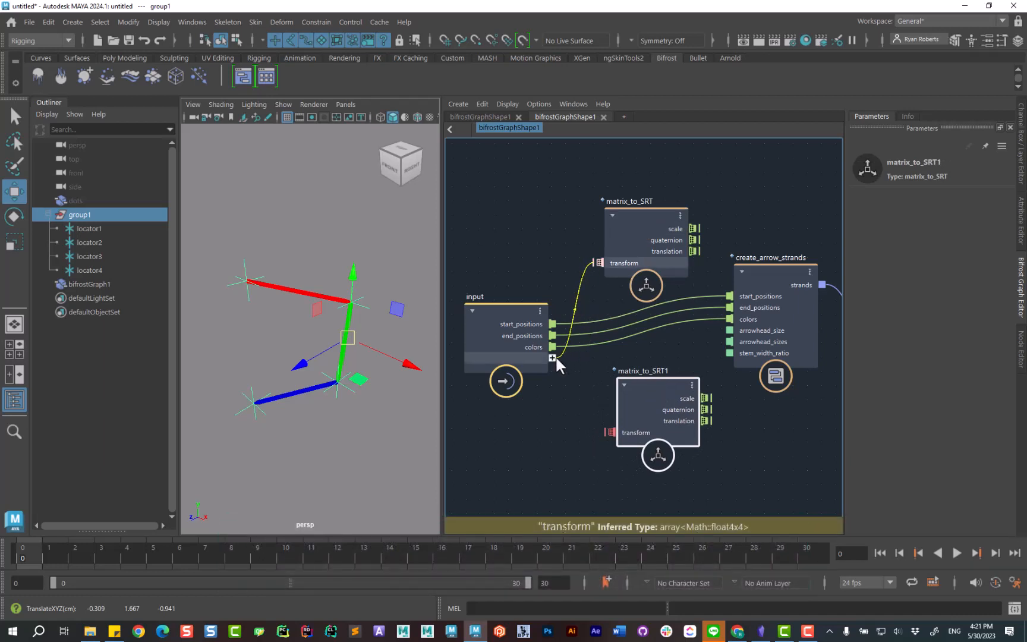
left_click_drag(609, 432, 552, 368)
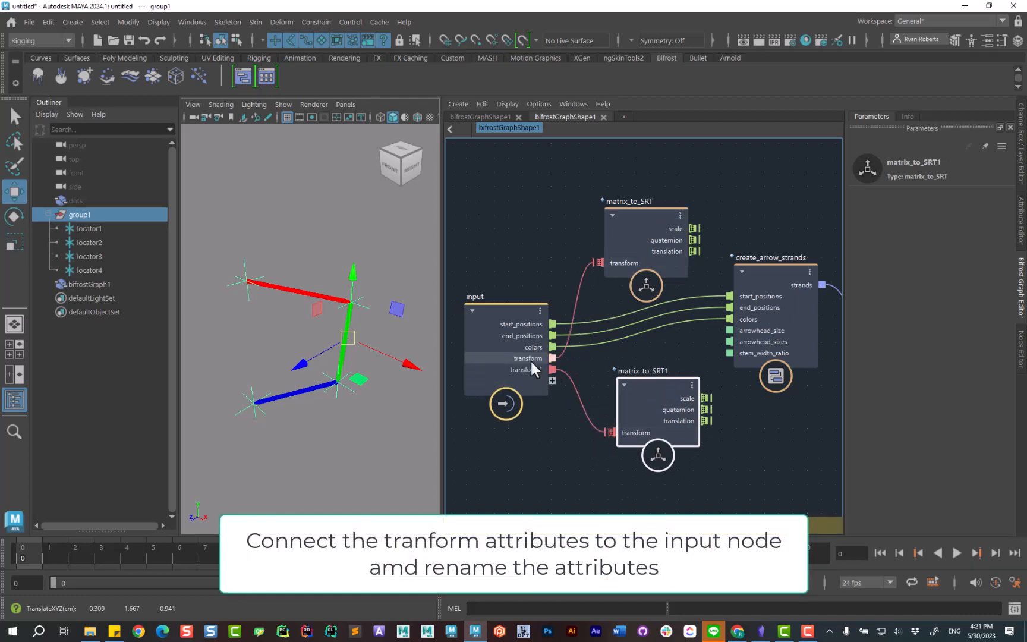
Step: Rename the input node's transform port to start_matrix
left_click(533, 368)
right_click(532, 368)
left_click(577, 373)
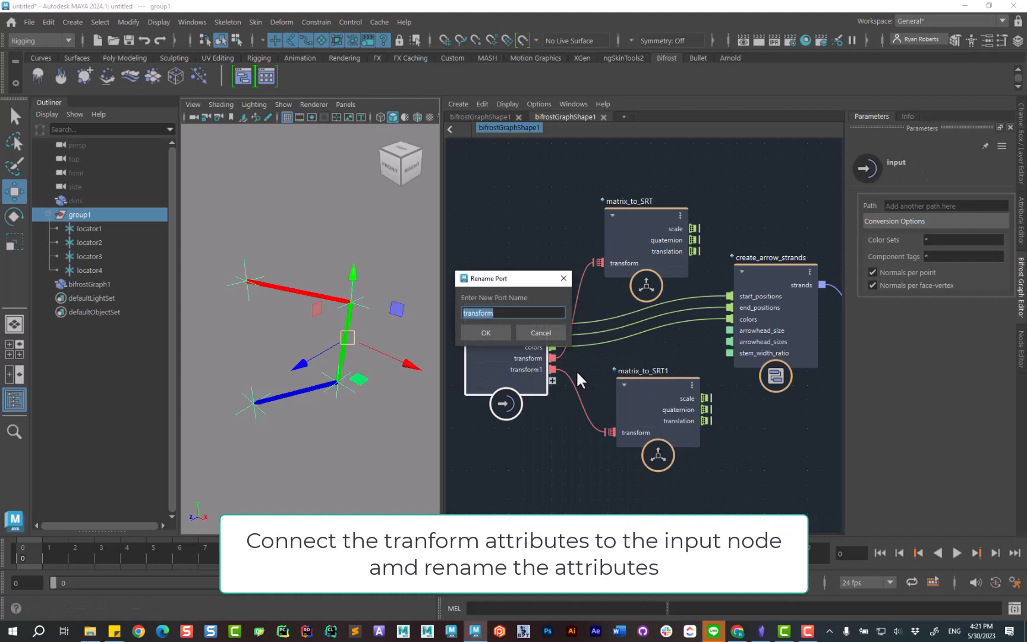
type("start_matr")
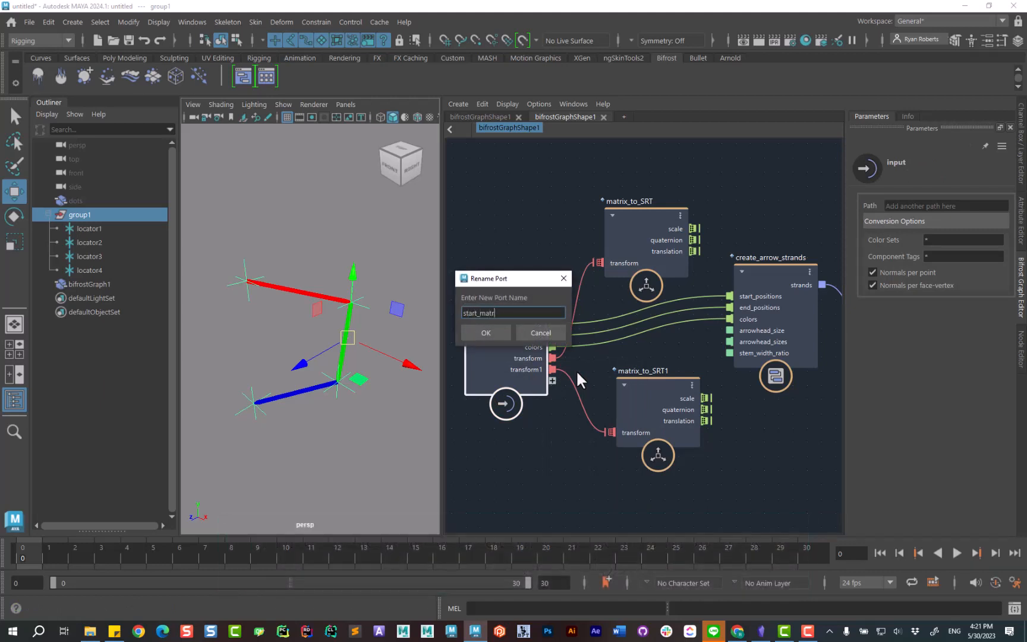
type("ix")
key("Return")
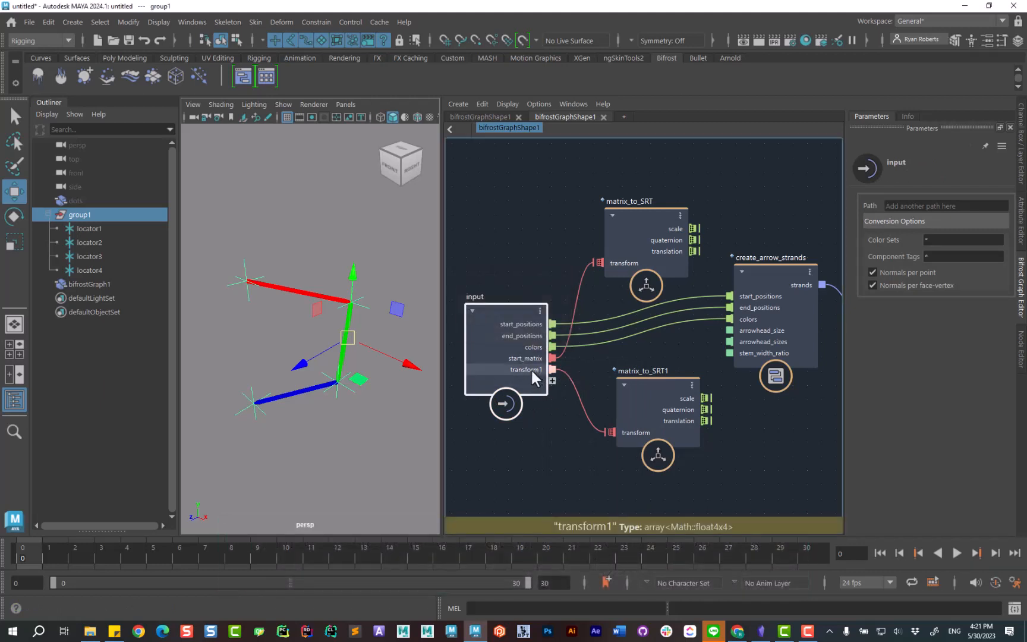
Step: Rename the input node's transform1 port to end_matrix
right_click(530, 369)
left_click(554, 376)
type("end")
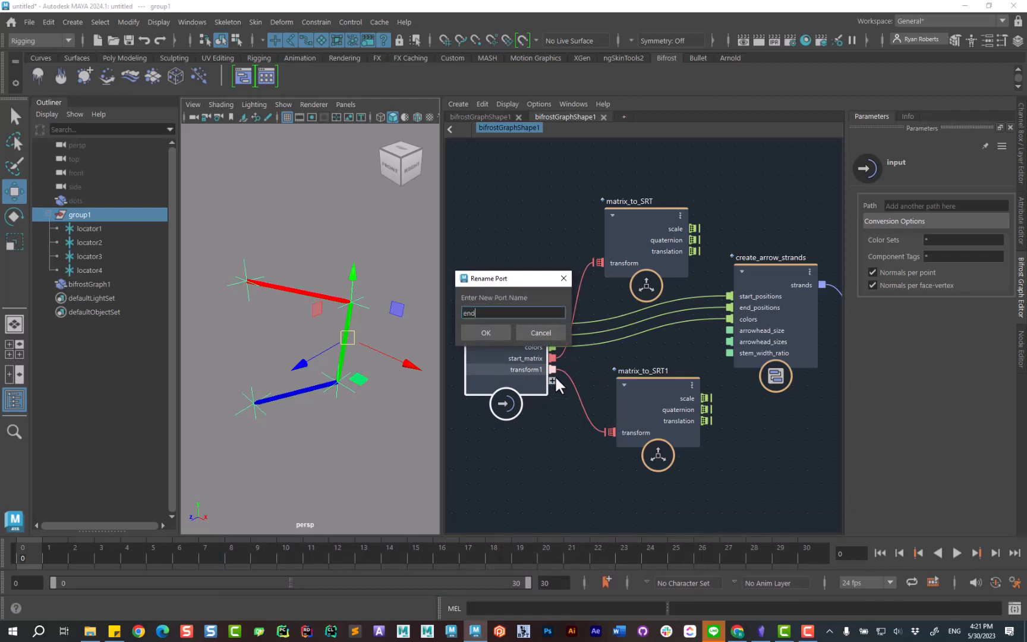
type("_matrix")
key("Return")
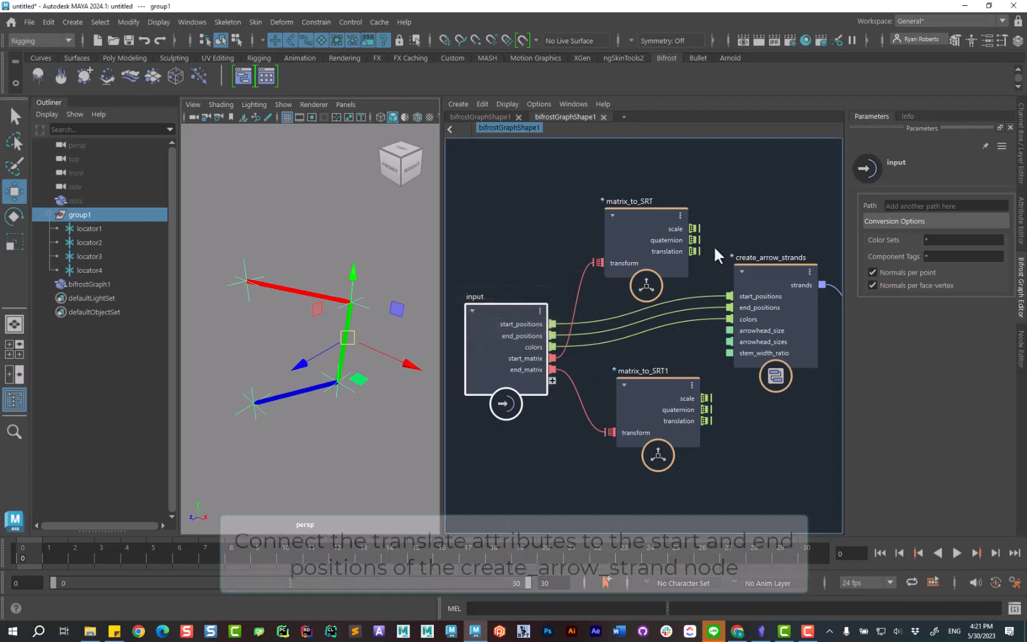
Step: Feed create_arrow_strands' start_positions and end_positions from the two matrix_to_SRT translation outputs, and delete the old position ports on the input node
left_click_drag(693, 251, 727, 298)
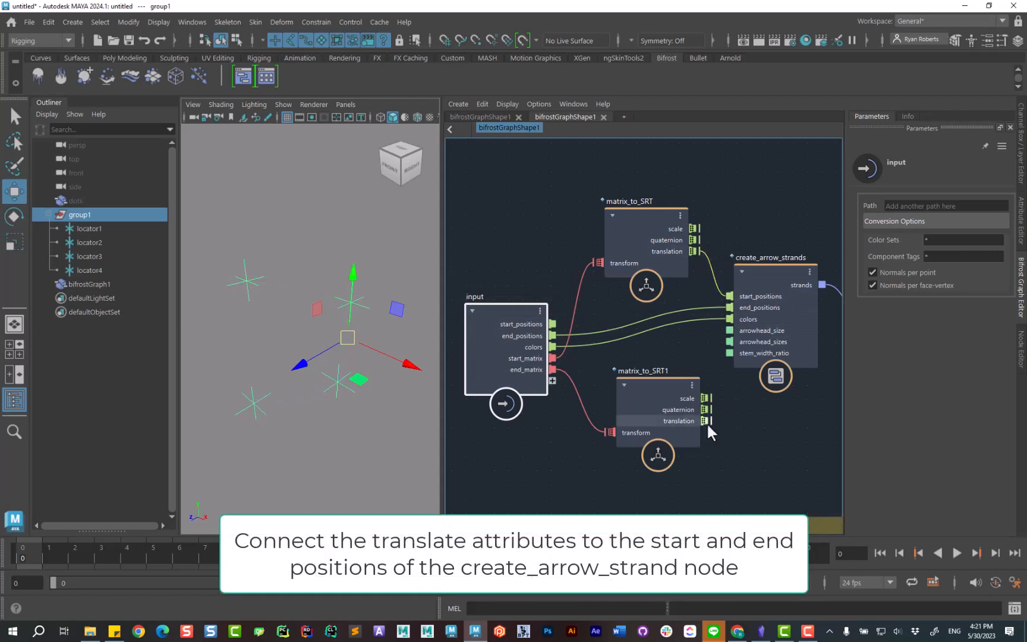
left_click_drag(707, 421, 730, 307)
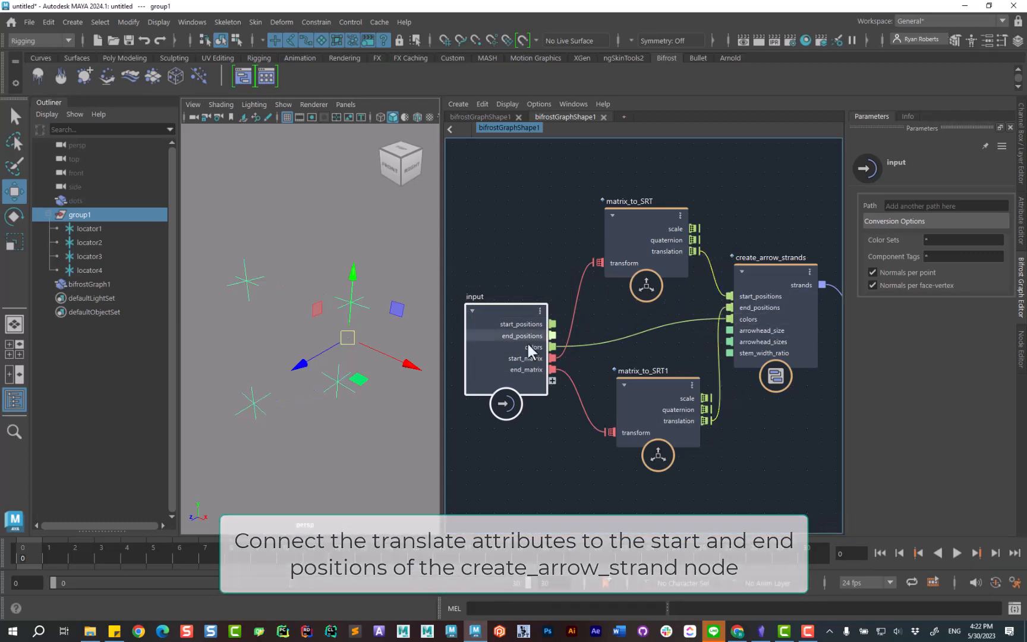
right_click(513, 325)
left_click(553, 348)
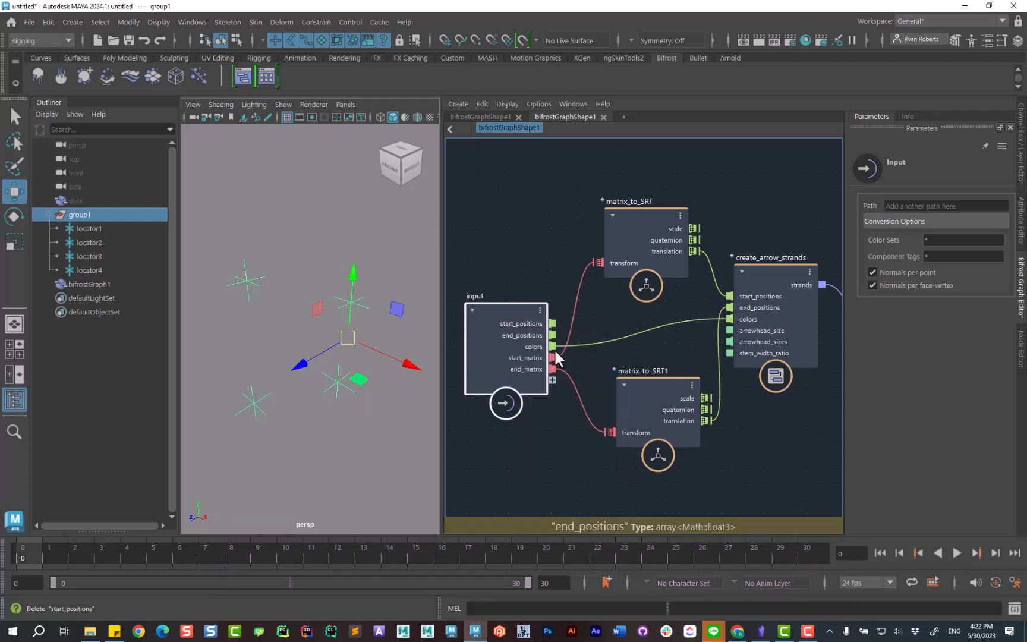
right_click(520, 321)
left_click(555, 343)
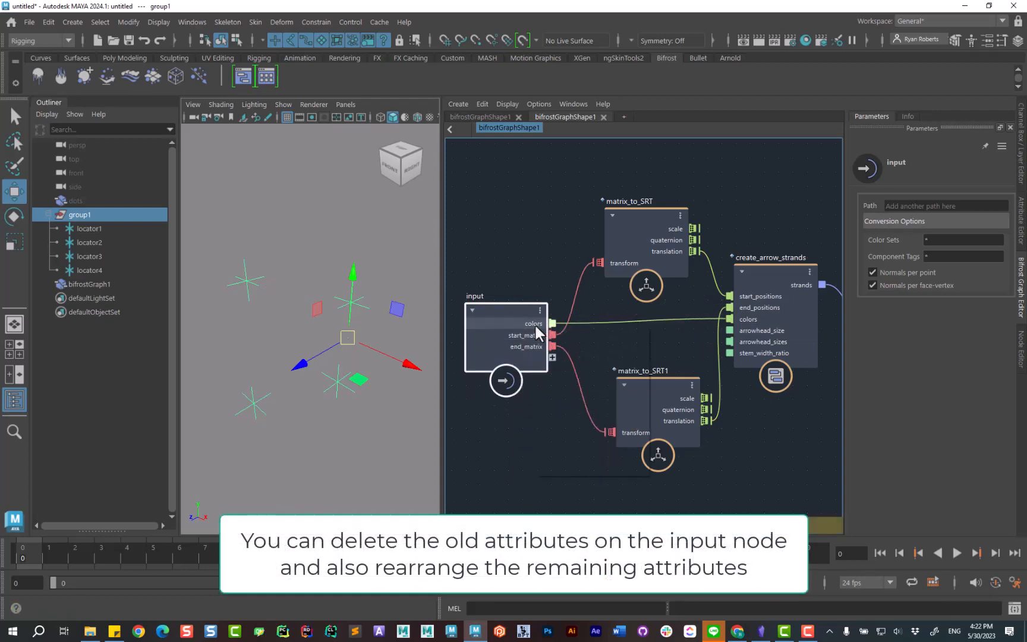
Step: Move the input node's colors port below end_matrix, and rearrange the graph with both matrix_to_SRT nodes stacked above the colors connection
right_click(534, 323)
left_click(602, 406)
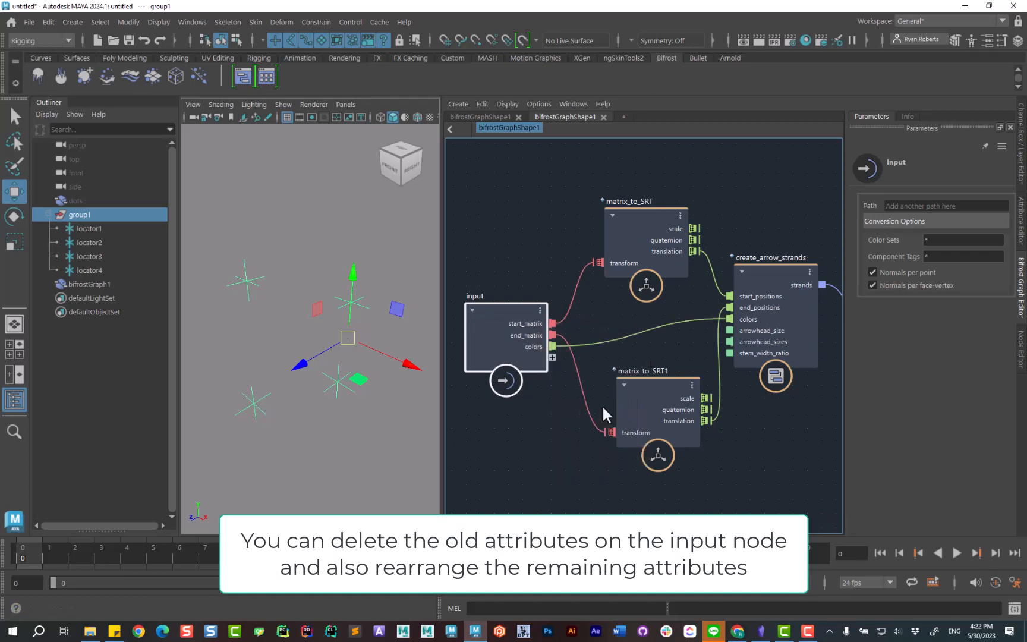
left_click_drag(647, 215, 642, 154)
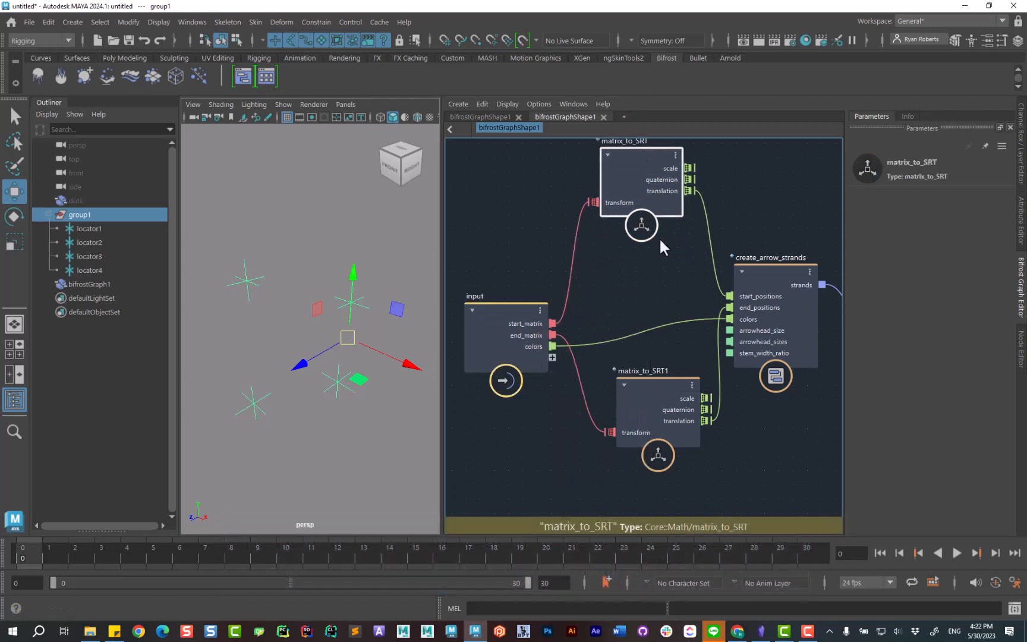
left_click_drag(667, 375, 648, 258)
left_click_drag(779, 276, 783, 321)
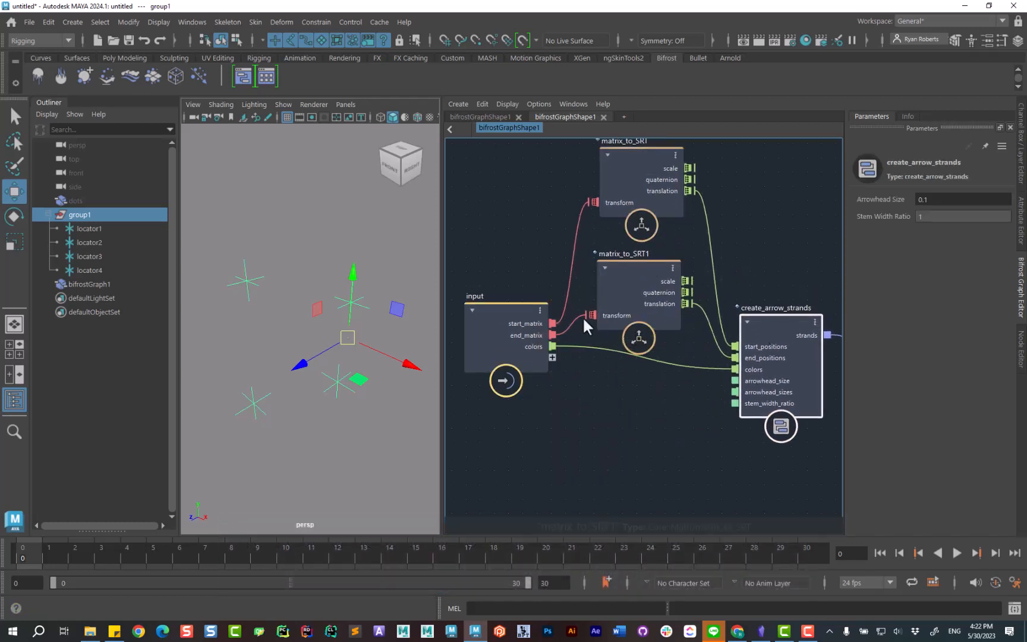
left_click_drag(498, 307, 483, 329)
key("a")
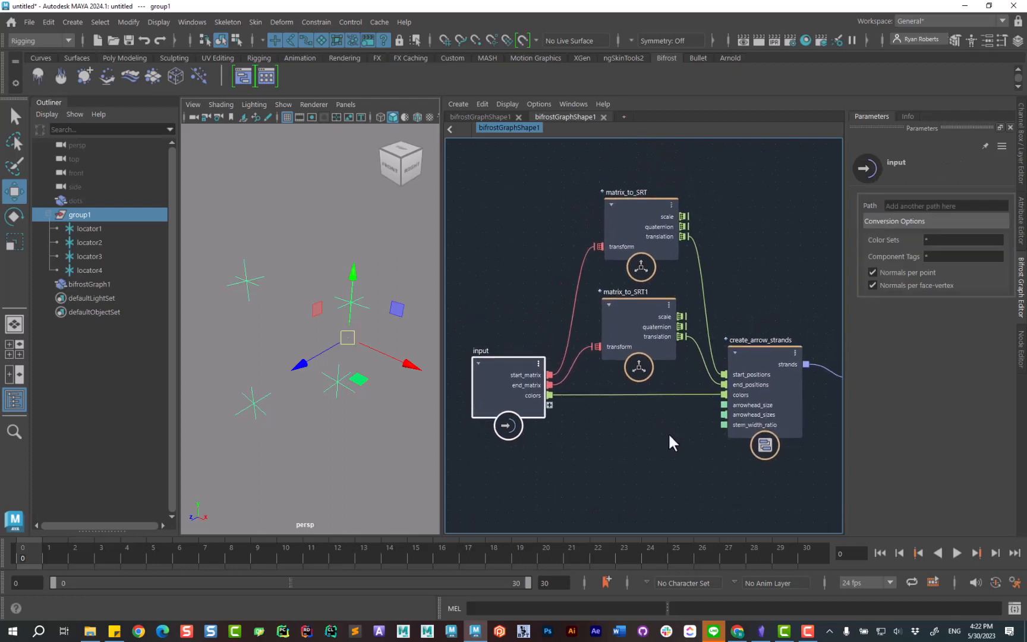
Step: In the Node Editor, expand the graph's Start Matrix and End Matrix arrays and connect locator1's World Matrix[0] to Start Matrix[0]
left_click(1021, 345)
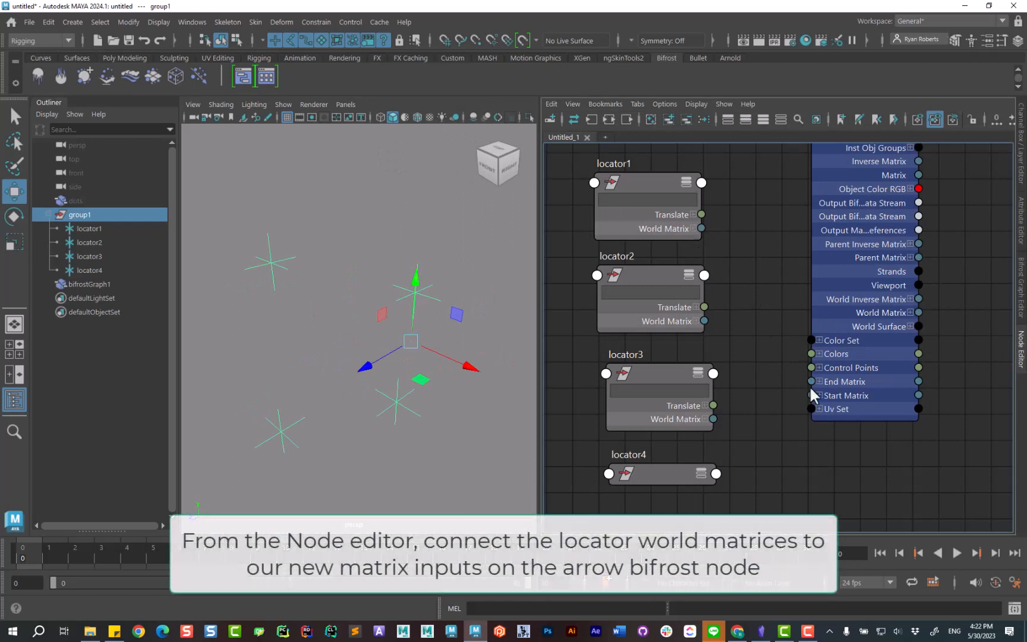
left_click(819, 395)
left_click(818, 381)
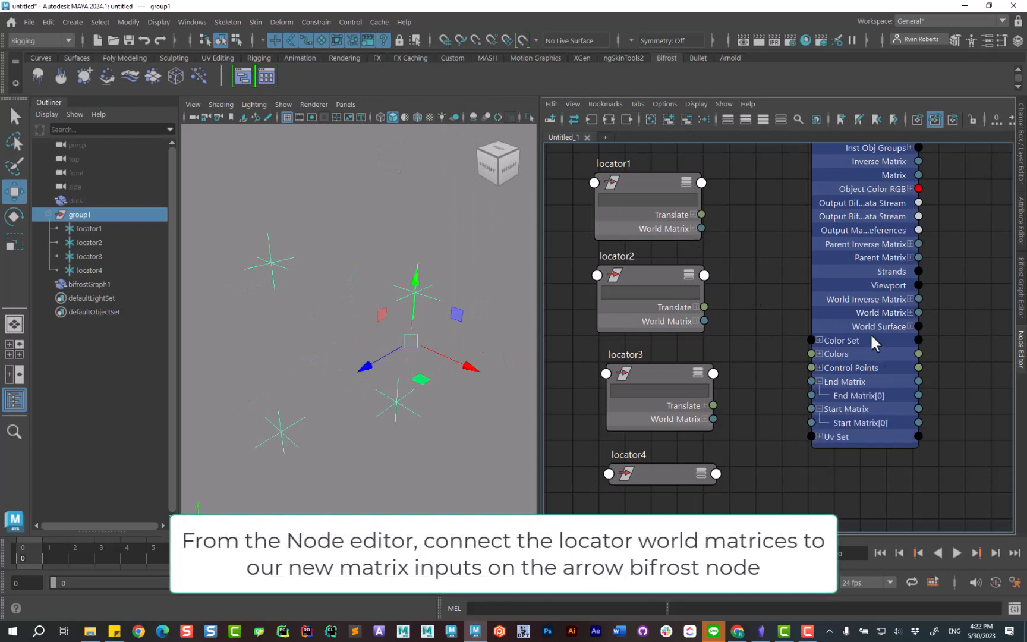
left_click(691, 228)
left_click_drag(702, 240, 809, 422)
scroll(731, 235, "down", 2)
left_click_drag(678, 209, 680, 179)
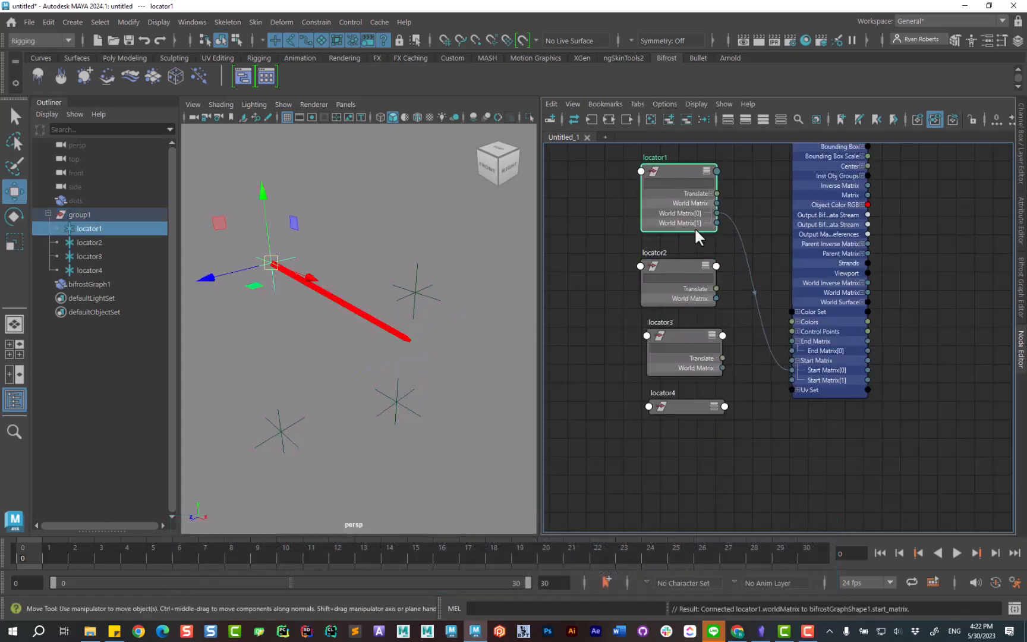
Step: Connect locator2's World Matrix[0] to End Matrix[0] and Start Matrix[1], moving locator3 and locator4 down to make room
left_click(707, 297)
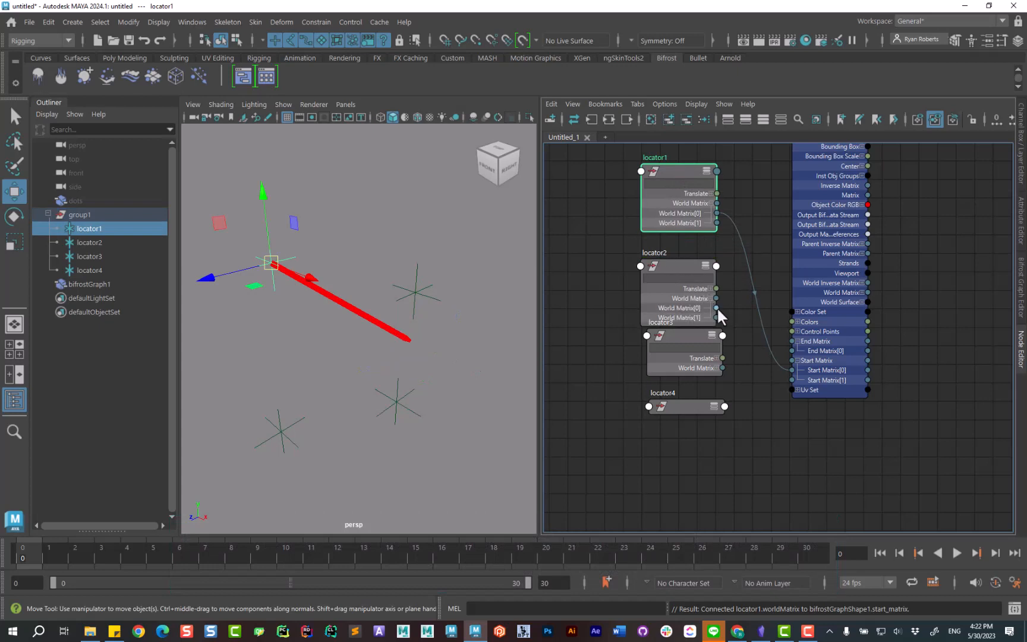
left_click_drag(716, 307, 791, 350)
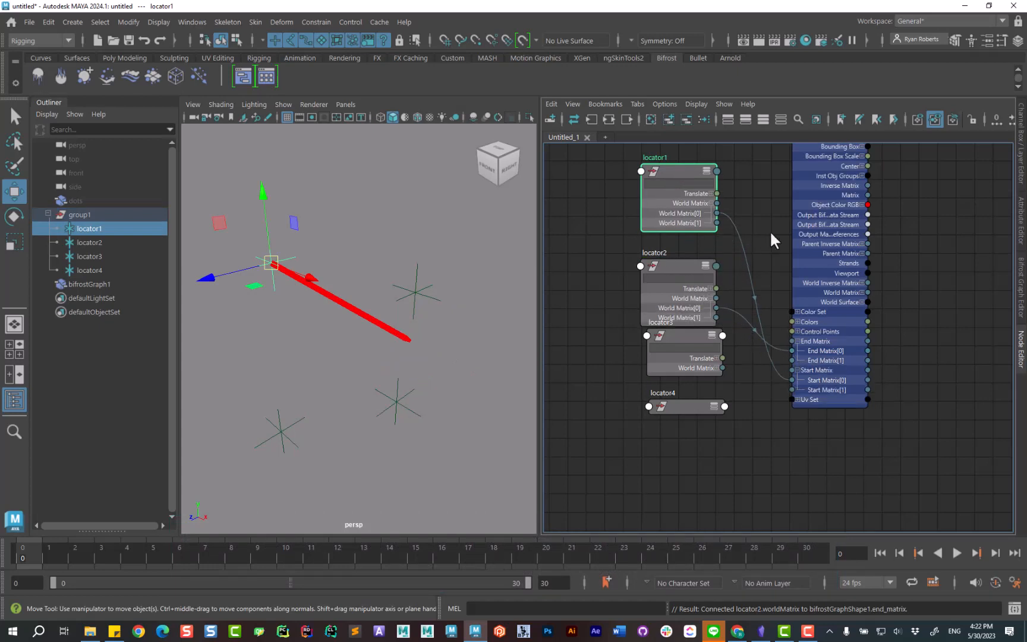
left_click_drag(676, 268, 677, 256)
left_click_drag(639, 446, 684, 344)
left_click_drag(684, 340, 670, 406)
left_click_drag(717, 295, 792, 389)
Step: Connect locator3's World Matrix[0] to End Matrix[1] and Start Matrix[2], and locator4's World Matrix[0] to End Matrix[2]
mouse_move(702, 434)
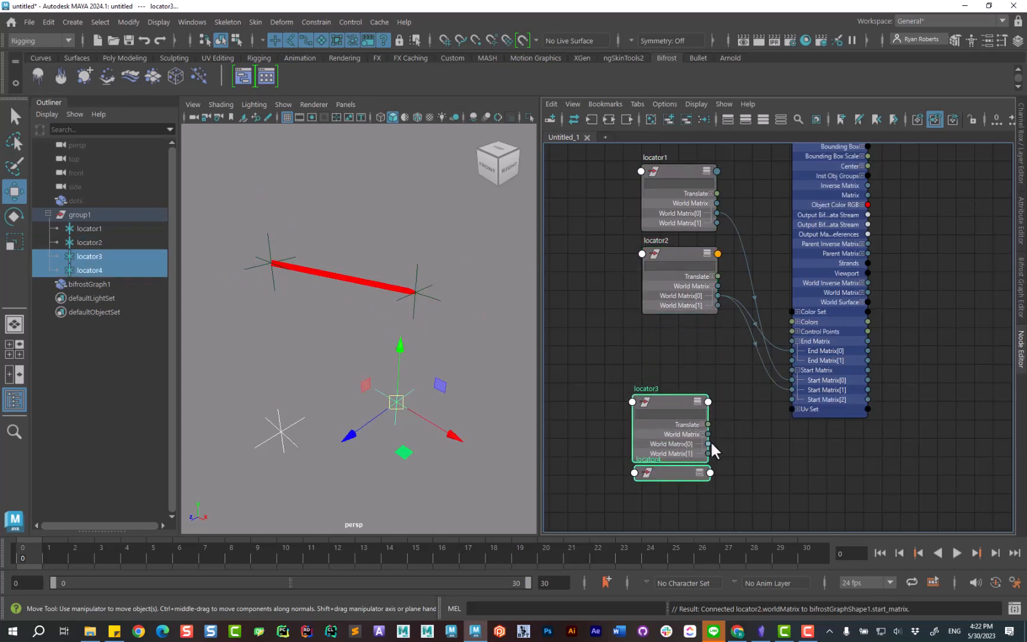
left_click_drag(708, 443, 792, 360)
left_click_drag(678, 395, 687, 347)
left_click(691, 426)
left_click_drag(689, 431, 706, 442)
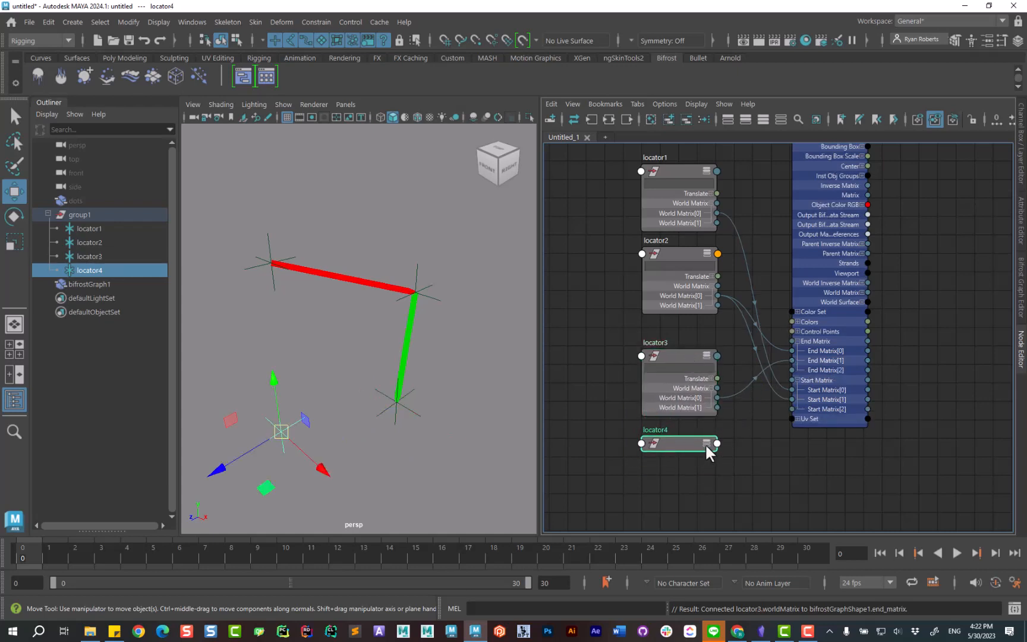
left_click(708, 463)
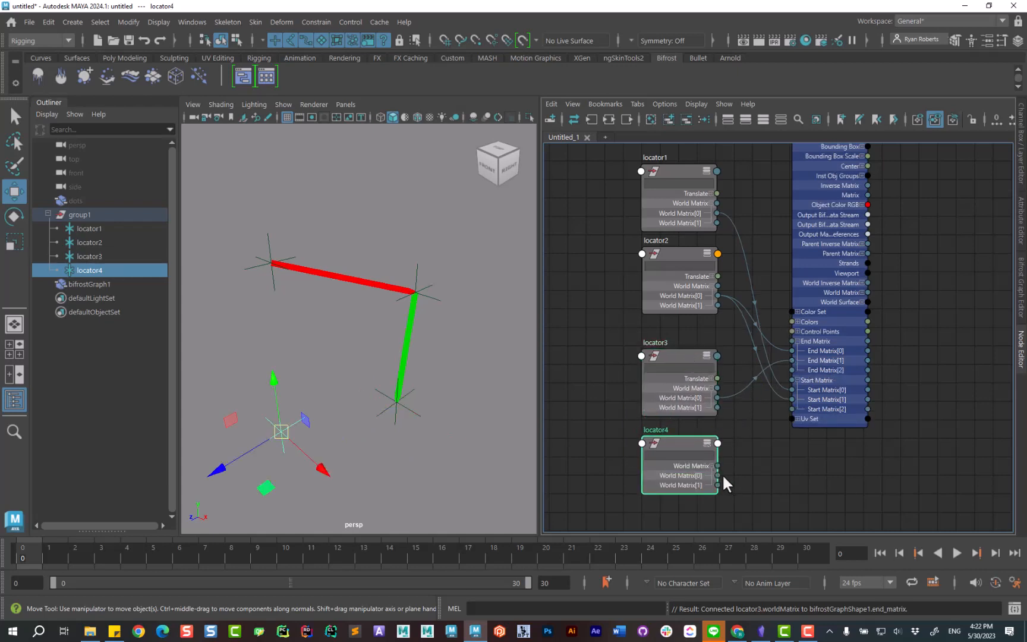
left_click_drag(717, 397, 788, 410)
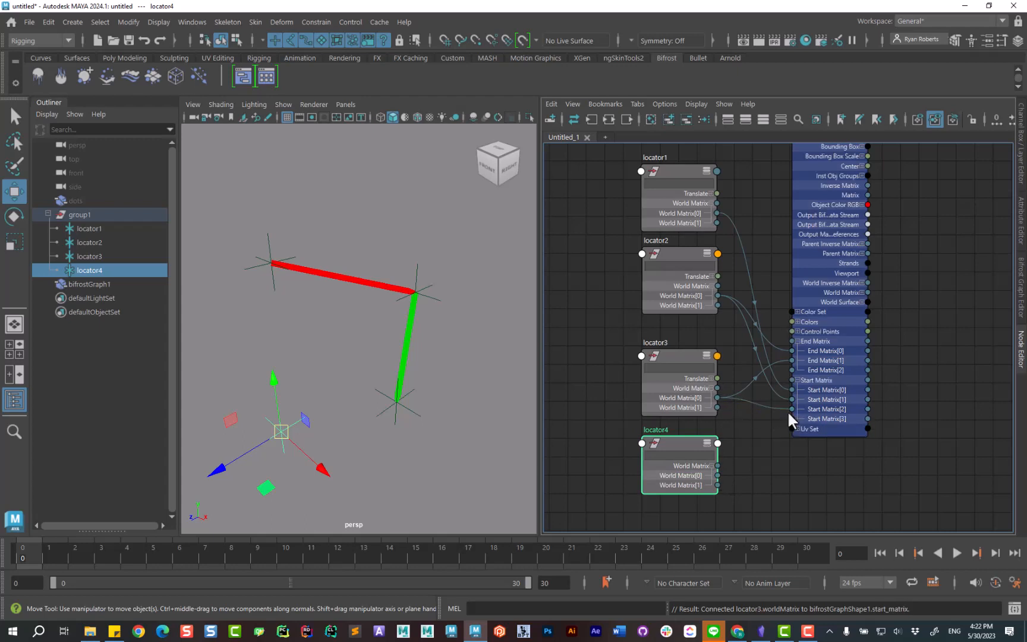
left_click_drag(732, 475, 791, 368)
Step: Try moving group1 by about 0.62 along X, and undo the move
left_click(95, 215)
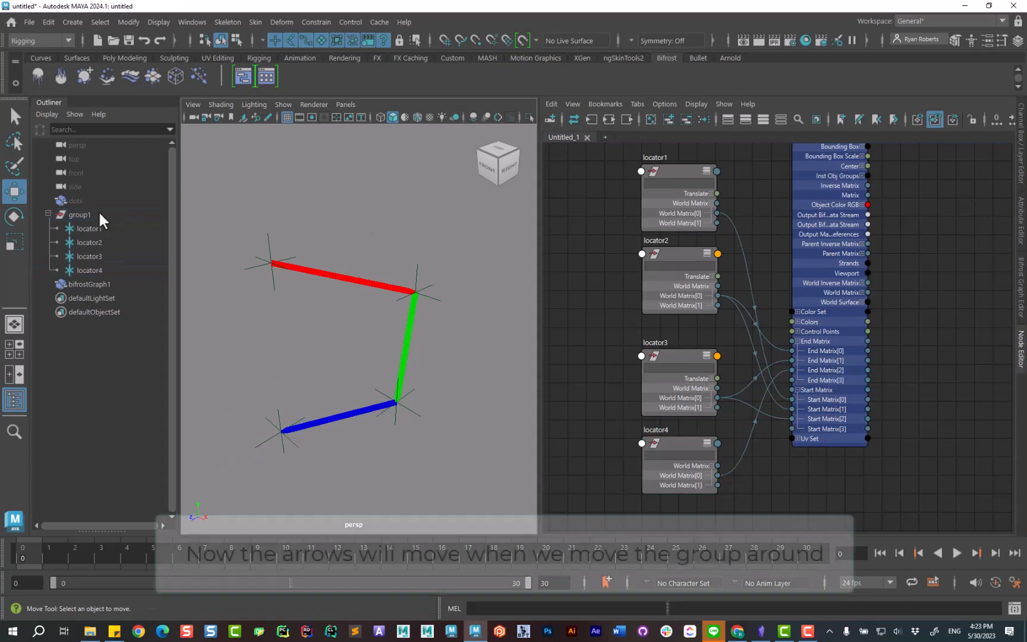
left_click_drag(431, 358, 487, 357)
key("ctrl+z")
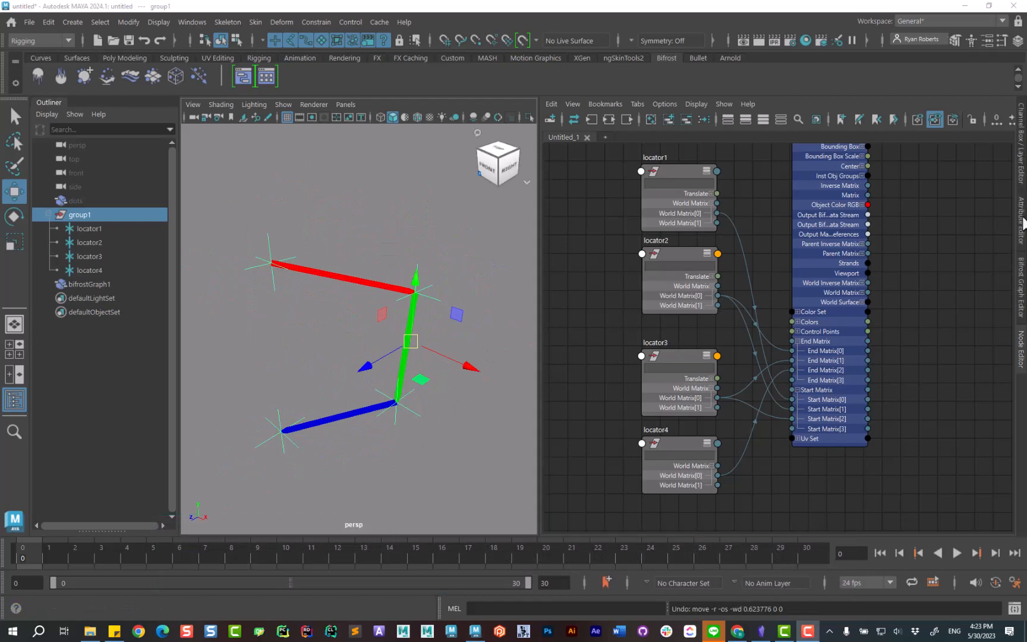
Step: Show the Channel Box and rename bifrostGraph1 to arrows
left_click(1022, 221)
left_click(1023, 153)
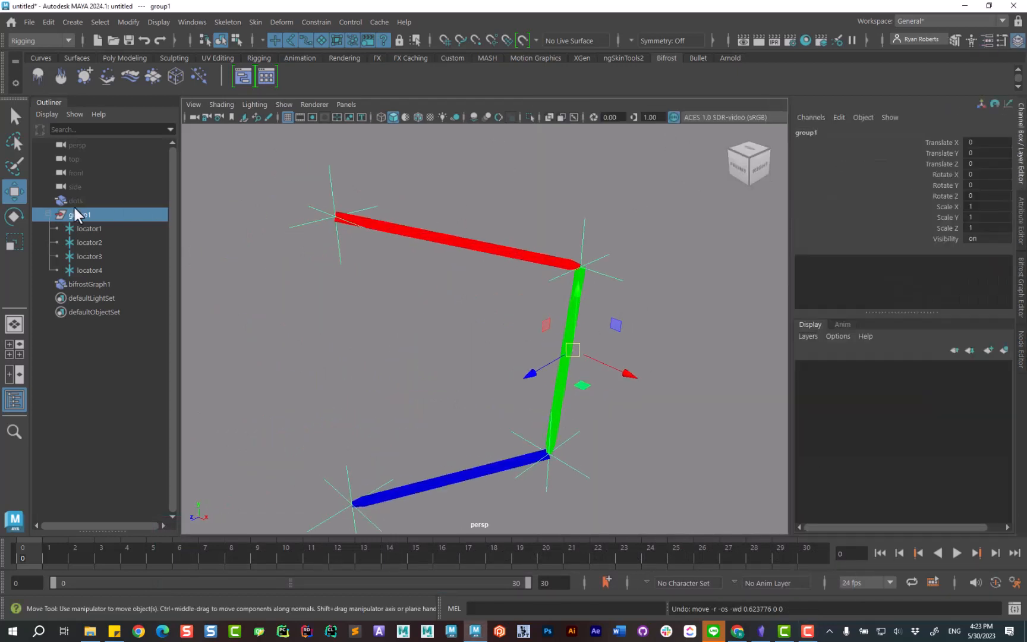
double_click(107, 284)
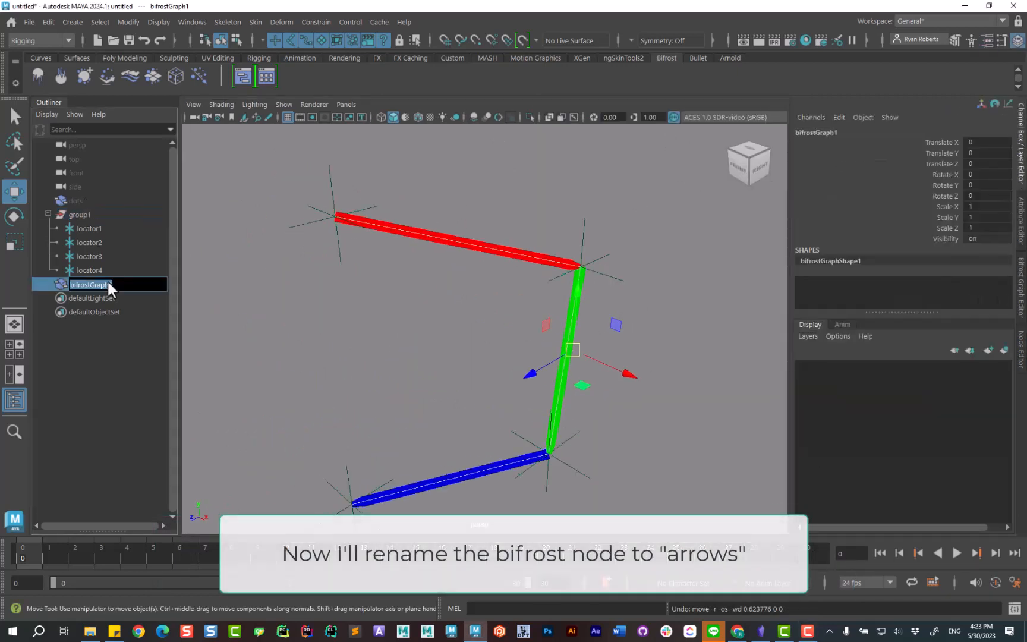
type("arrows")
key("Return")
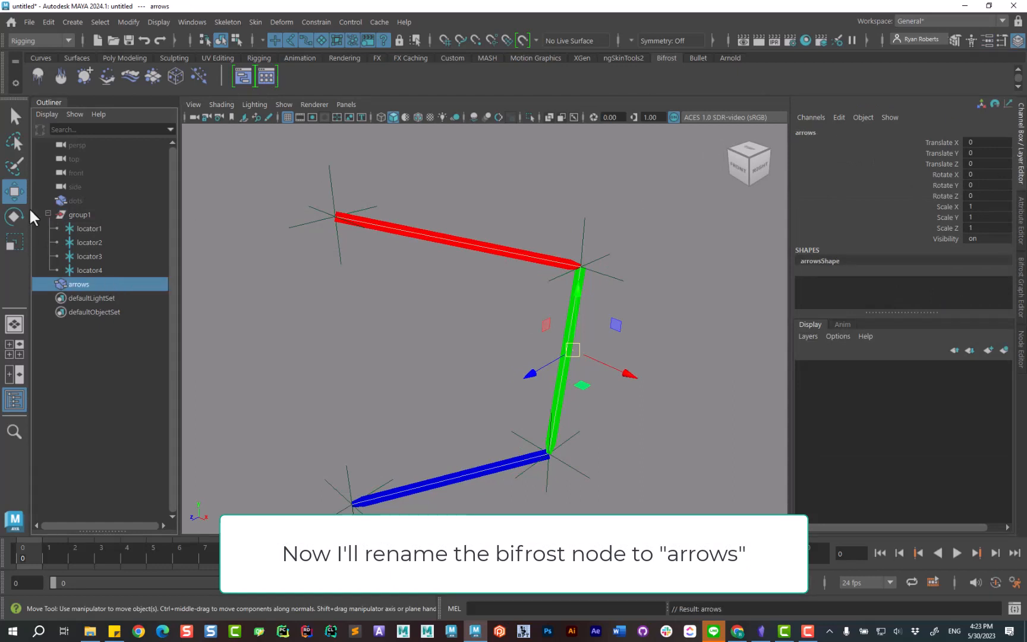
Step: Collapse group1, make the hidden dots graph visible, and reorder it below group1 in the Outliner
left_click(48, 213)
left_click(82, 202)
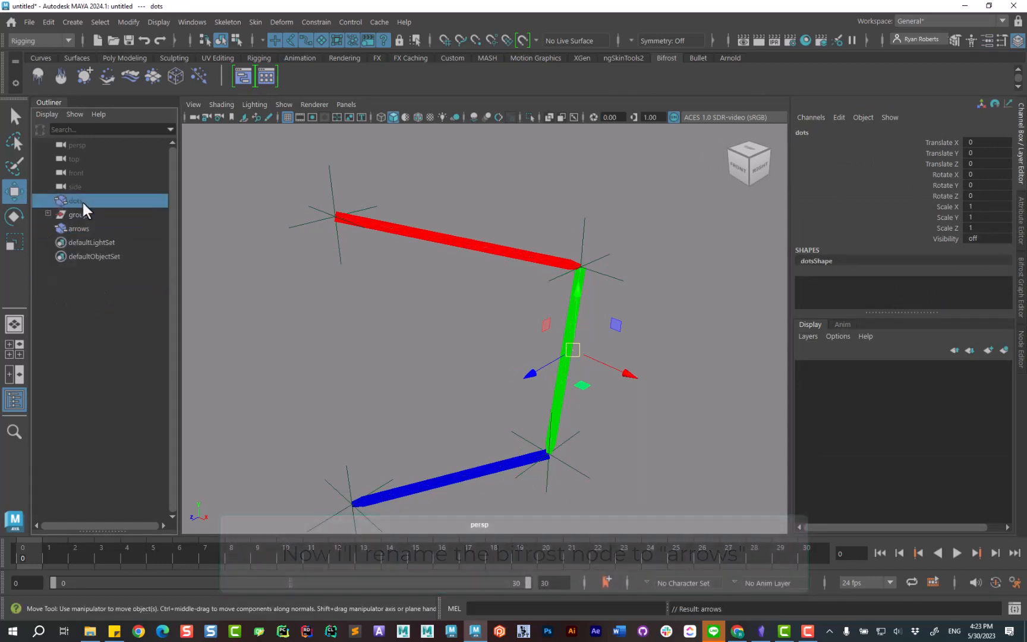
key("h")
left_click_drag(81, 204, 83, 222)
Step: Test whether a marquee selection over the whole rig picks the dots and arrows along with the locators
left_click(89, 228, "shift")
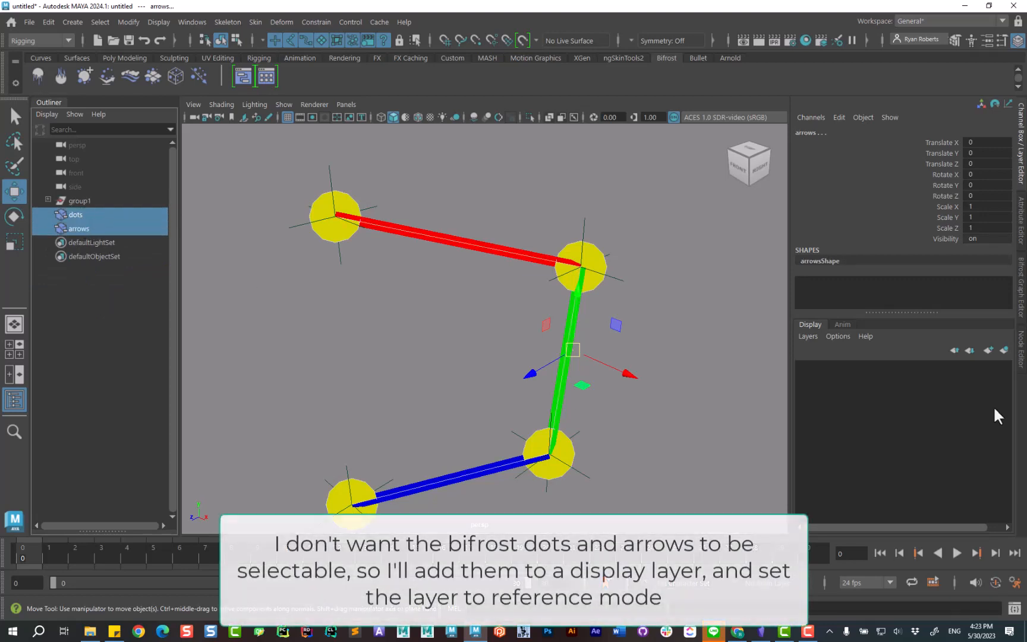
left_click(527, 179)
left_click_drag(289, 172, 571, 487)
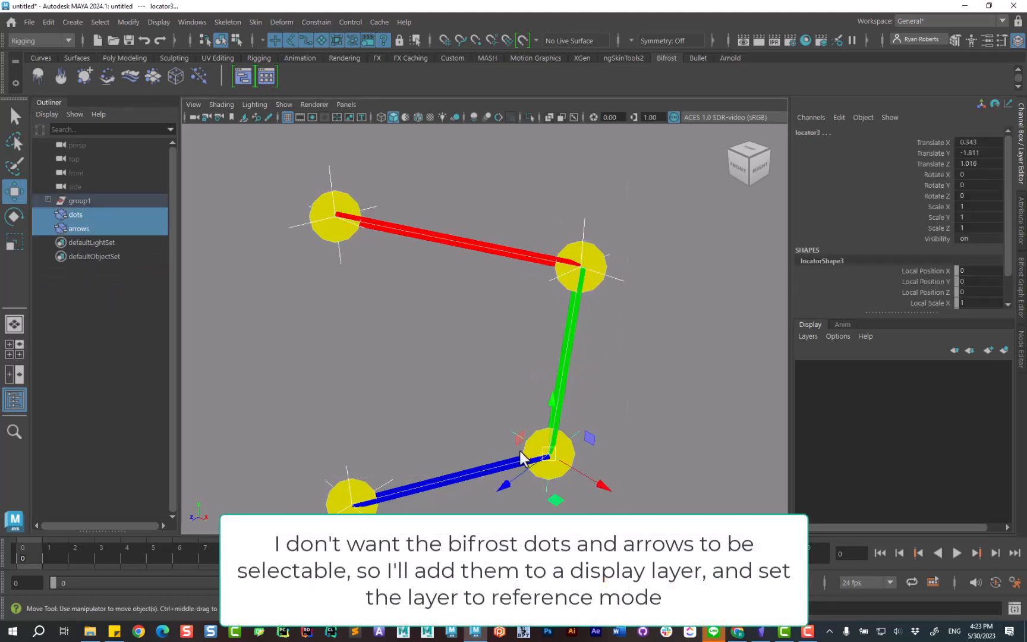
Step: Add dots and arrows to a new display layer and set the layer to reference mode
left_click(77, 214)
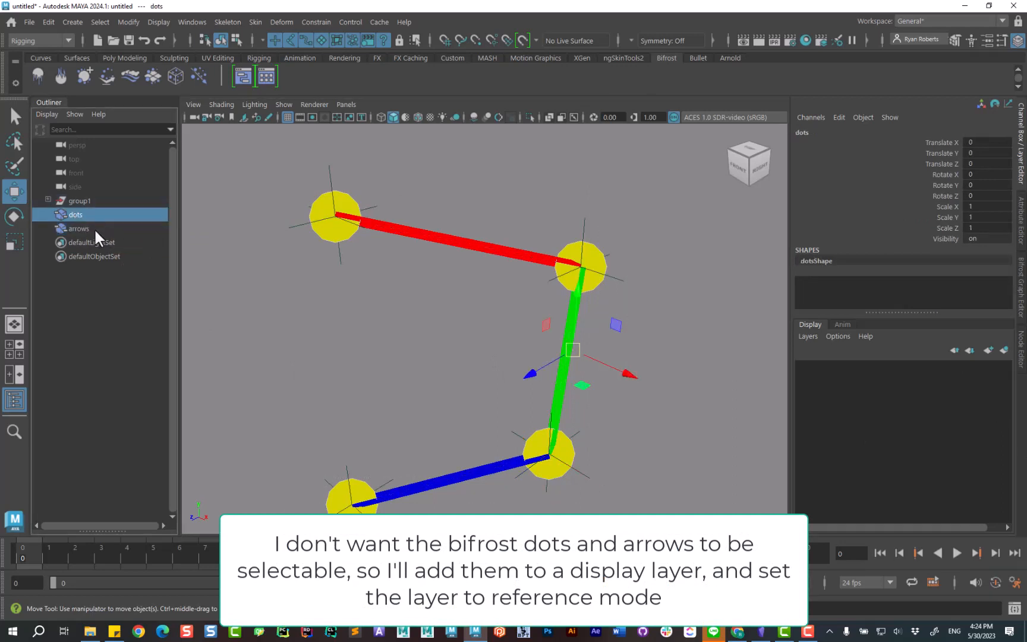
left_click(93, 228, "shift")
left_click(987, 350)
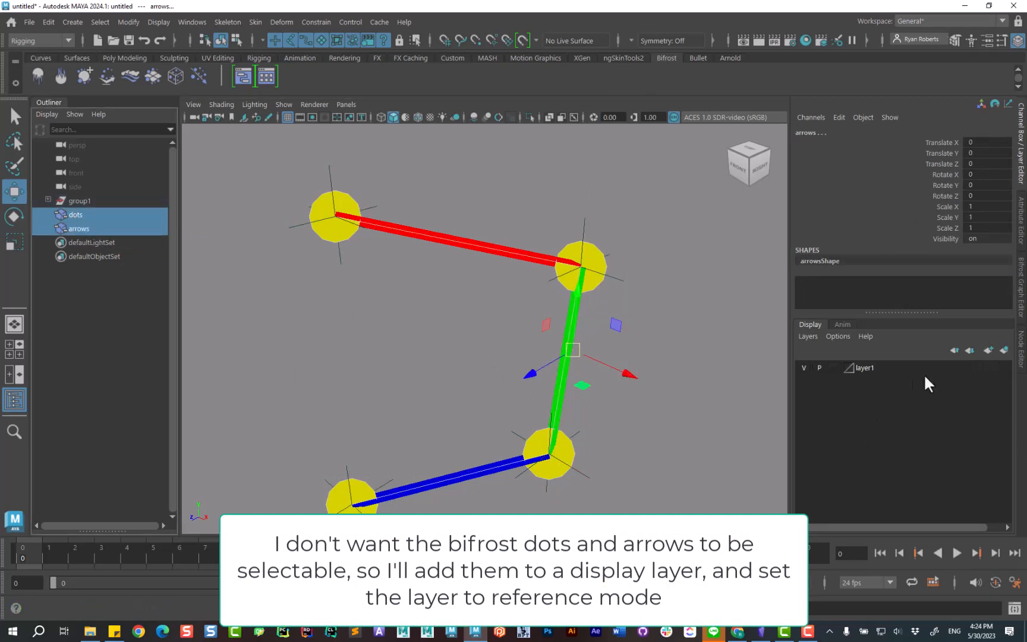
right_click(868, 367)
left_click(909, 400)
left_click(834, 367)
left_click(834, 367)
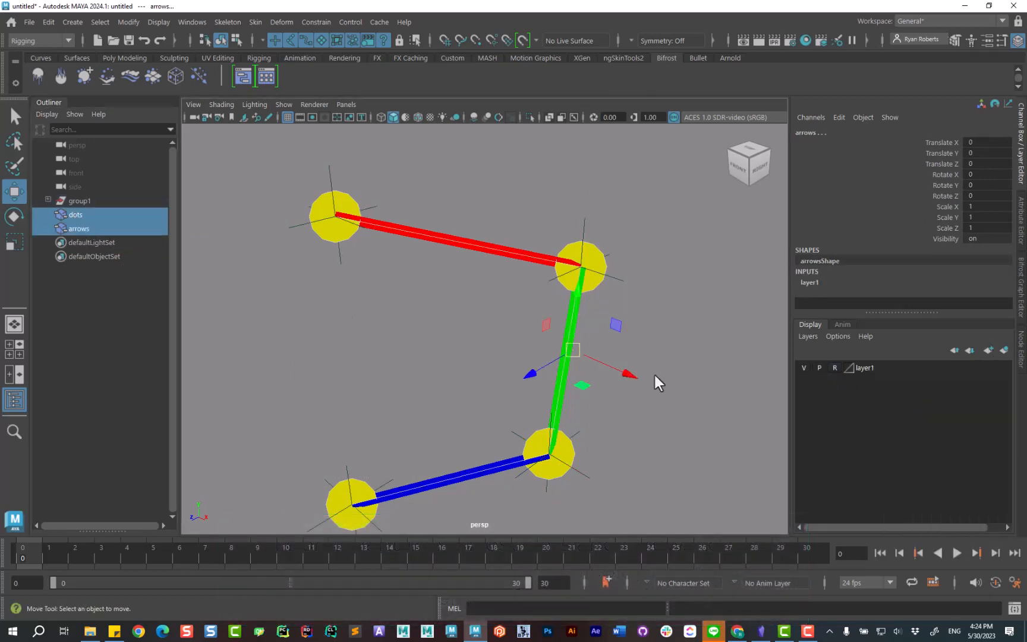
Step: Test a marquee selection over the rig, and reposition locator1 and locator2, placing locator2 at about (-0.251, 1.581, -0.934)
left_click_drag(221, 178, 655, 520)
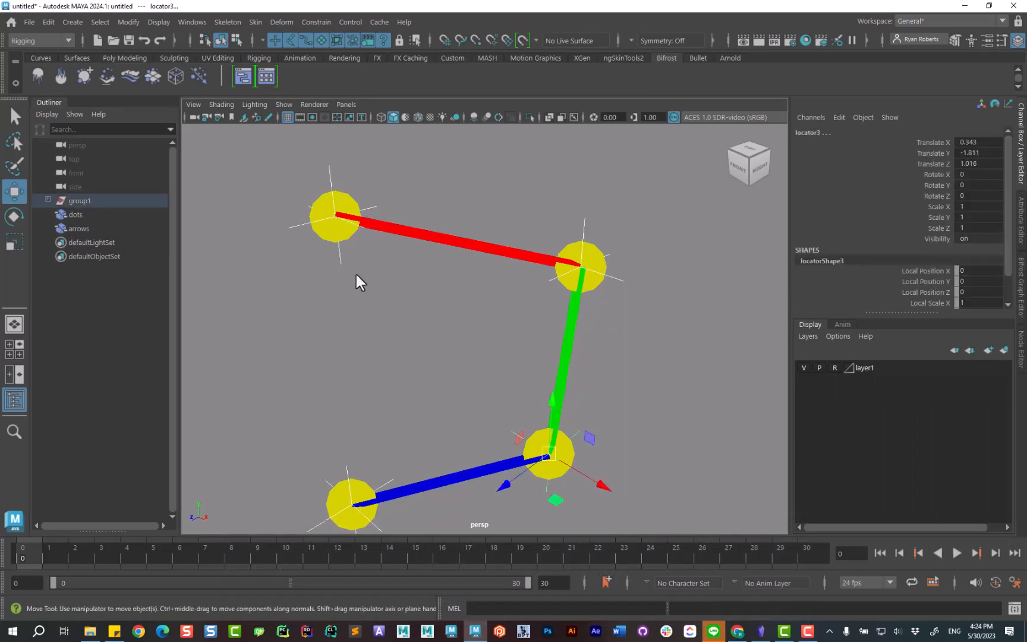
left_click_drag(269, 189, 401, 232)
left_click_drag(628, 227, 600, 261)
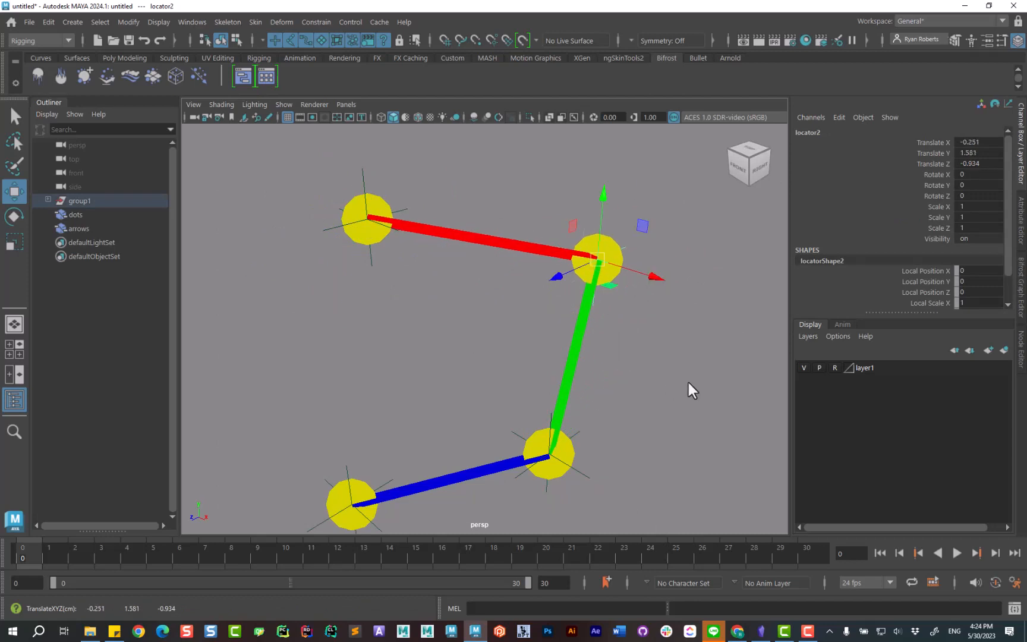
right_click_drag(688, 387, 572, 380, "alt")
left_click_drag(626, 396, 552, 385, "alt")
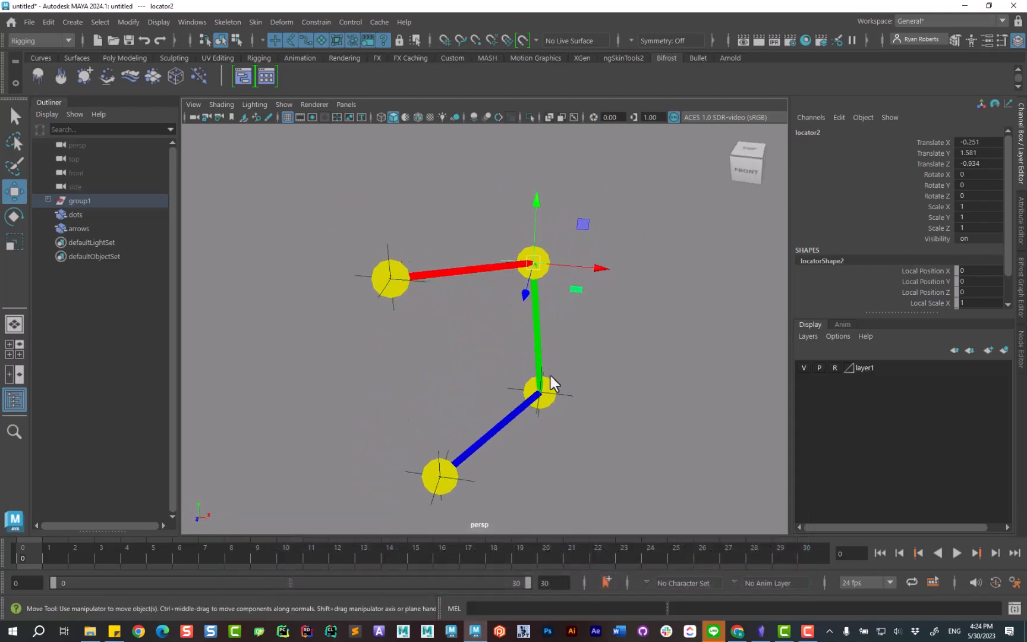
left_click(664, 329)
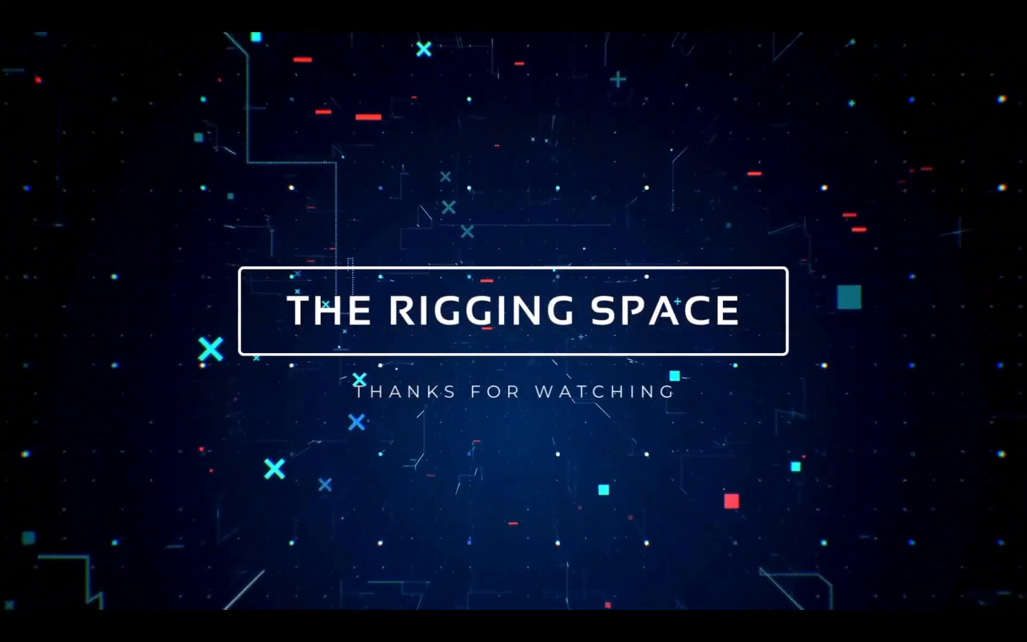